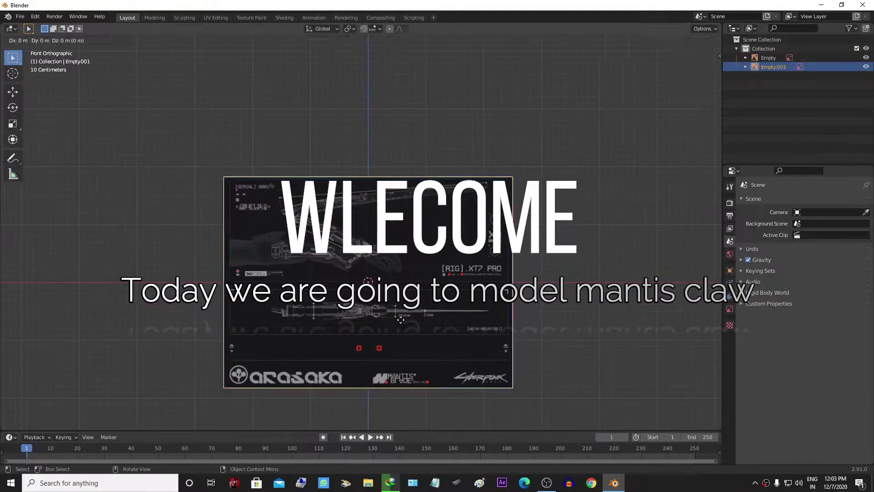
# Step: Duplicate the mantis blade reference image and move the copy into place along Y
pyautogui.press('r')
pyautogui.press('x')
pyautogui.press('9')
pyautogui.press('0')
pyautogui.press('Return')
pyautogui.press('KP_7')
pyautogui.hotkey('shift', 'd')
pyautogui.press('y')
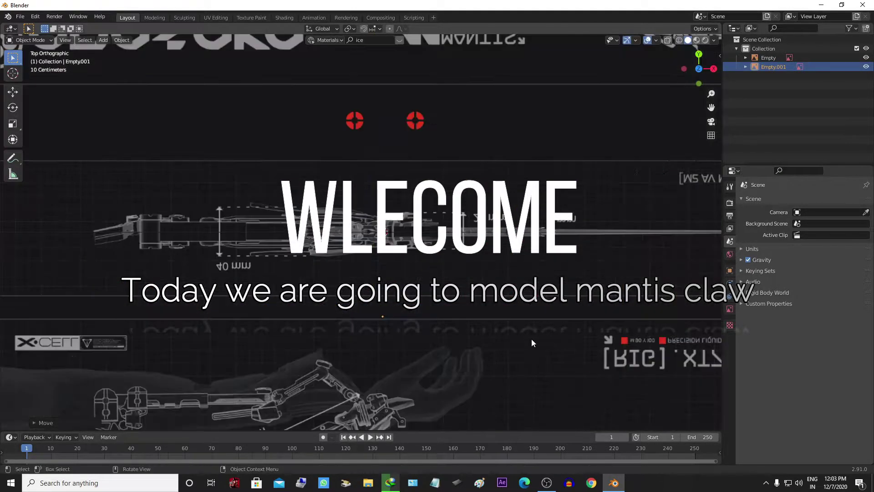
pyautogui.click(531, 339)
# Step: Select the other reference, switch to Front view and add a cube over the blade
pyautogui.moveTo(531, 339)
pyautogui.mouseDown(button='middle')
pyautogui.moveTo(329, 353)
pyautogui.moveTo(375, 345)
pyautogui.mouseUp(button='middle')
pyautogui.click(329, 350)
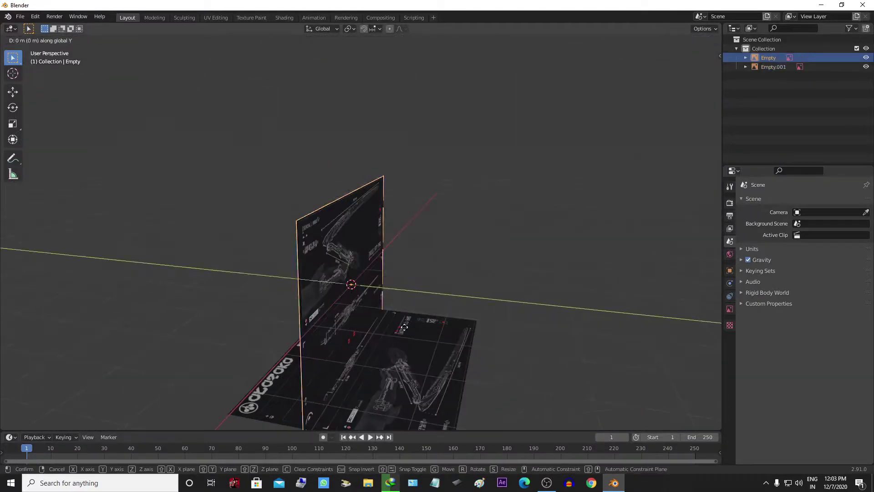
pyautogui.press('KP_1')
pyautogui.scroll(4, 383, 225)
pyautogui.scroll(-3, 432, 236)
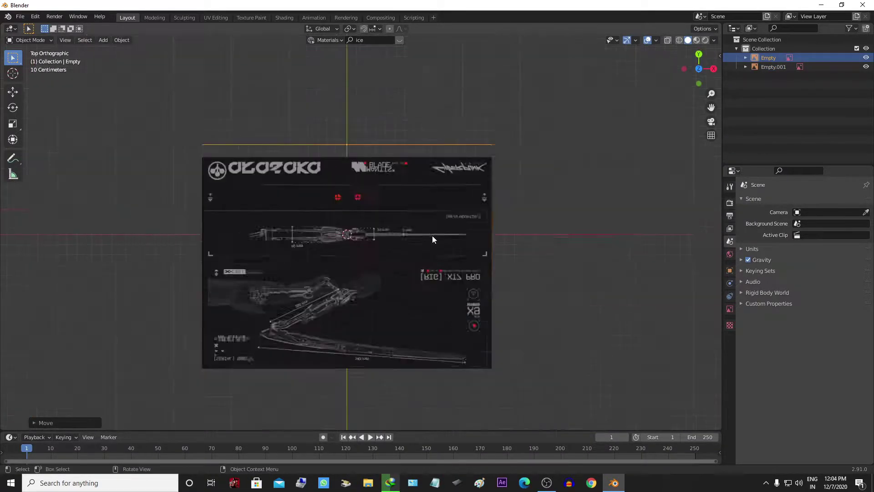
pyautogui.scroll(3, 400, 259)
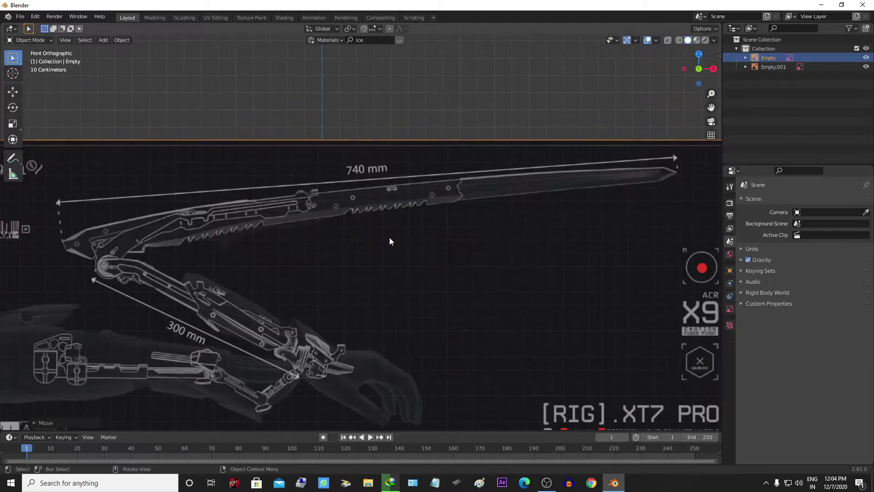
pyautogui.hotkey('shift', 'a')
pyautogui.click(474, 129)
pyautogui.scroll(5, 353, 298)
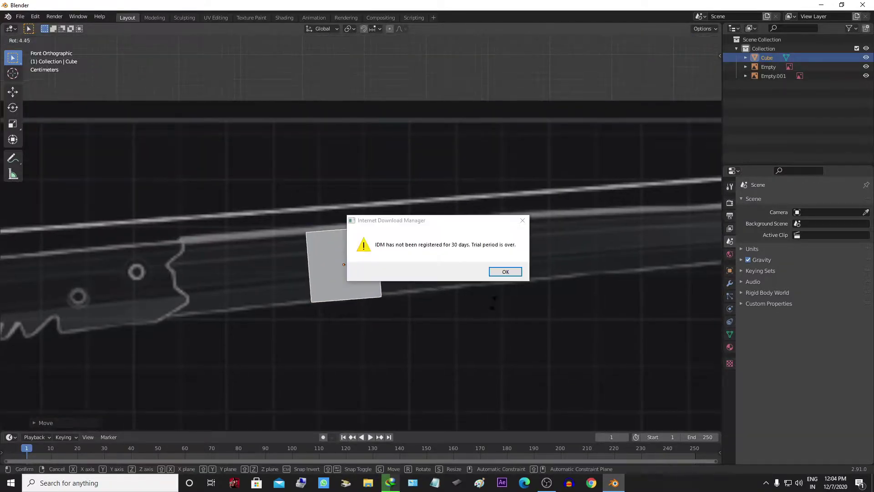
# Step: Scale the cube along the Y axis from the top view to set its depth
pyautogui.moveTo(354, 302)
pyautogui.mouseDown(button='middle')
pyautogui.moveTo(417, 288)
pyautogui.moveTo(459, 322)
pyautogui.mouseUp(button='middle')
pyautogui.press('KP_7')
pyautogui.press('s')
pyautogui.press('y')
pyautogui.press('Return')
# Step: In Edit Mode, stretch the cube's face along X and flatten it on Z
pyautogui.press('KP_1')
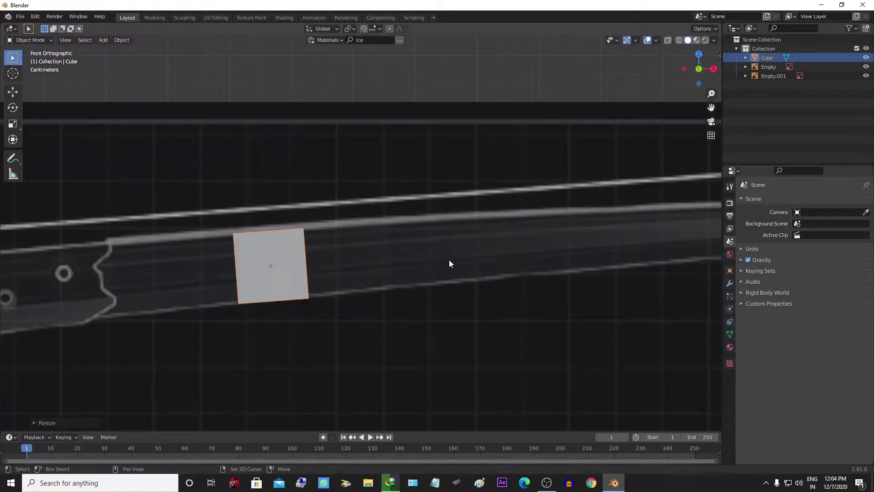
pyautogui.keyDown('ctrl'); pyautogui.scroll(-3, 437, 250); pyautogui.keyUp('ctrl')
pyautogui.press('Tab')
pyautogui.press('g')
pyautogui.press('x')
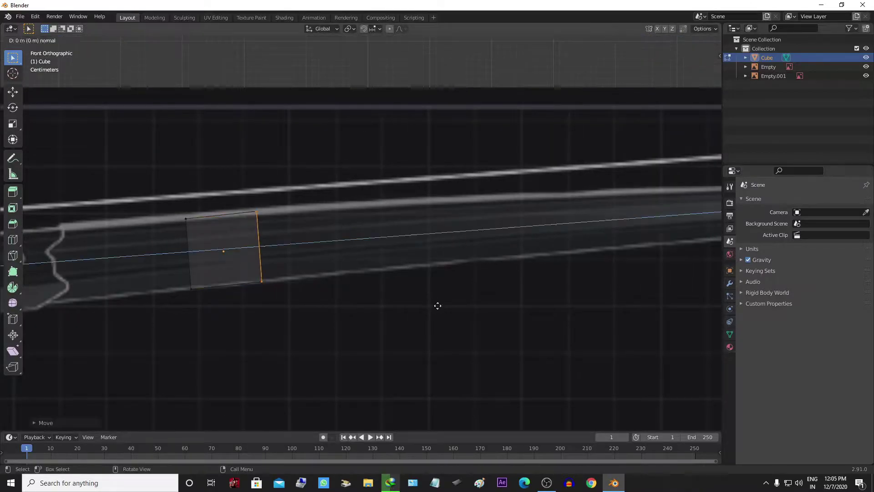
pyautogui.press('Return')
pyautogui.scroll(-3, 437, 307)
pyautogui.press('s')
pyautogui.press('z')
pyautogui.press('Return')
pyautogui.scroll(2, 504, 259)
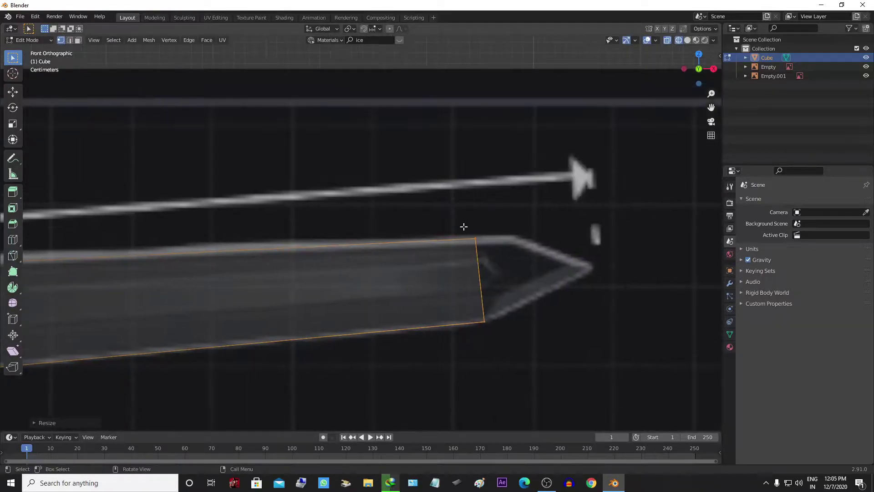
# Step: Extrude the blade's end face along X to form the tip section
pyautogui.press('e')
pyautogui.click(554, 353)
pyautogui.press('e')
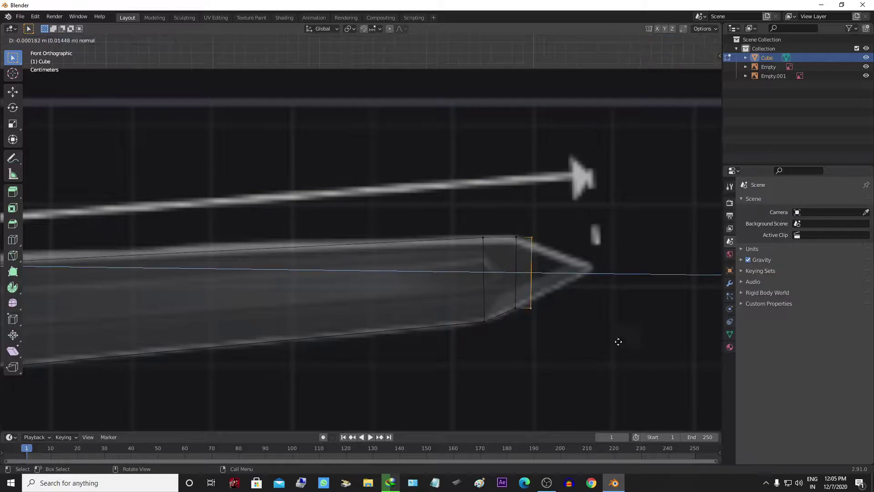
pyautogui.click(657, 333)
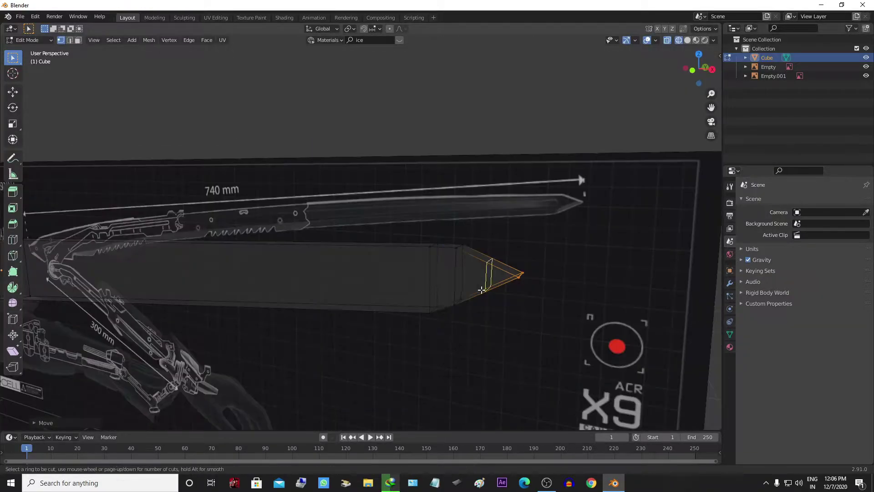
pyautogui.scroll(-1, 460, 302)
# Step: Add a loop cut near the blade tip and switch to solid shading
pyautogui.hotkey('ctrl', 'r')
pyautogui.click(460, 302)
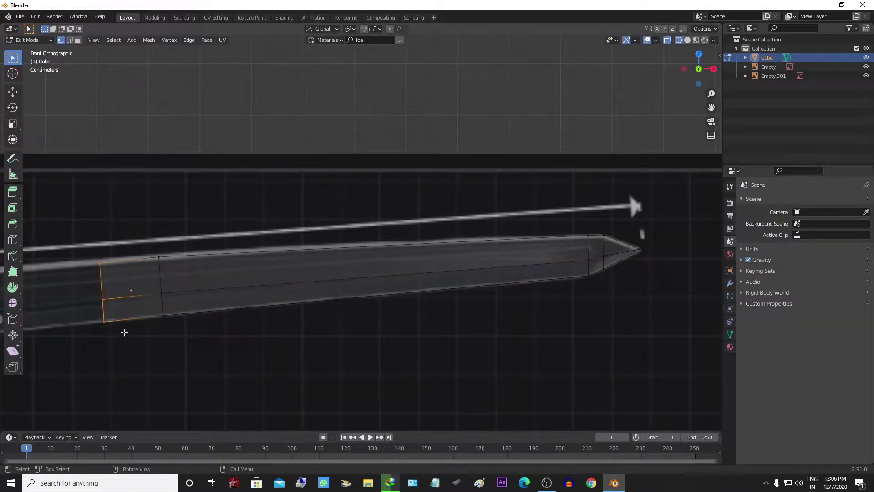
pyautogui.click(123, 332)
pyautogui.moveTo(486, 318); pyautogui.dragTo(413, 354, button='middle')
pyautogui.press('z')
pyautogui.click(488, 360)
pyautogui.moveTo(359, 283); pyautogui.dragTo(264, 353, button='middle')
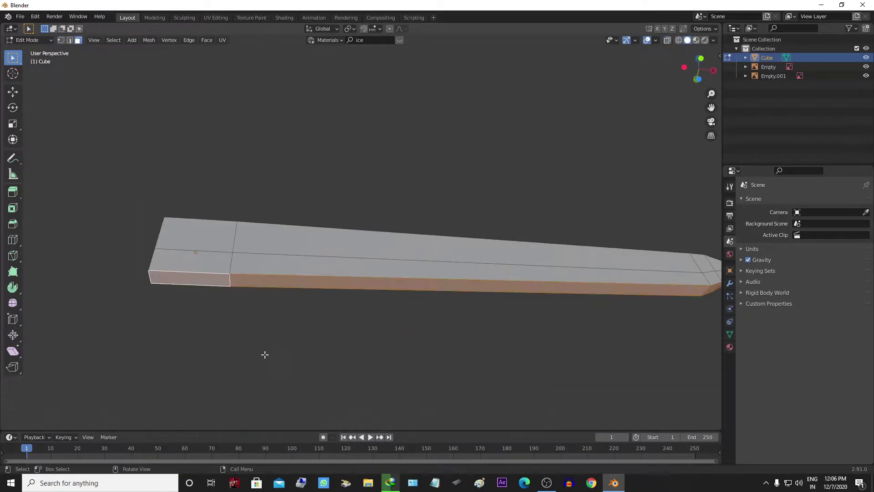
# Step: Merge the tip vertices into a single point to sharpen the blade
pyautogui.press('x')
pyautogui.moveTo(328, 343)
pyautogui.mouseDown(button='middle')
pyautogui.moveTo(416, 314)
pyautogui.moveTo(525, 344)
pyautogui.moveTo(455, 316)
pyautogui.moveTo(342, 316)
pyautogui.moveTo(326, 336)
pyautogui.moveTo(339, 323)
pyautogui.moveTo(518, 343)
pyautogui.moveTo(495, 307)
pyautogui.moveTo(527, 316)
pyautogui.moveTo(228, 331)
pyautogui.moveTo(236, 395)
pyautogui.moveTo(404, 238)
pyautogui.moveTo(555, 234)
pyautogui.moveTo(468, 211)
pyautogui.moveTo(490, 239)
pyautogui.mouseUp(button='middle')
pyautogui.press('Escape')
pyautogui.press('1')
pyautogui.press('m')
pyautogui.click(524, 345)
# Step: Scale a small blade face along the X axis in Front view
pyautogui.press('KP_1')
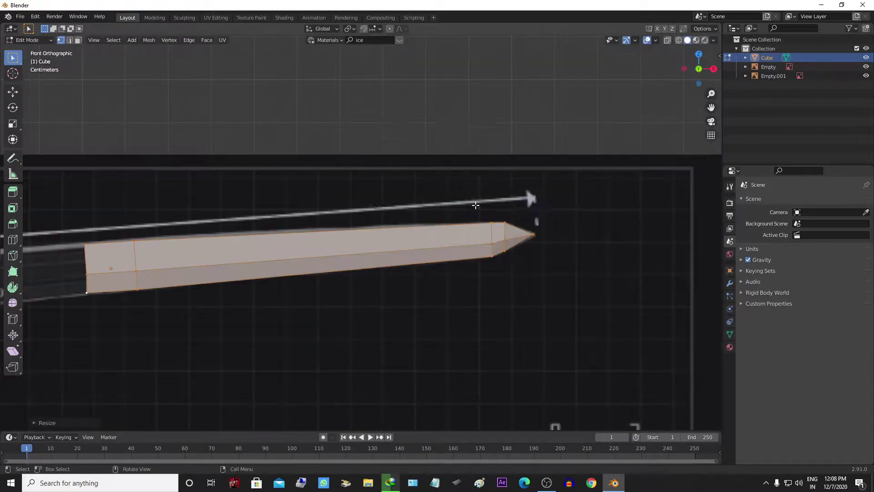
pyautogui.scroll(3, 230, 234)
pyautogui.click(230, 234)
pyautogui.press('s')
pyautogui.press('x')
pyautogui.press('Return')
# Step: Box-select the vertices at the blade's base and extrude them
pyautogui.moveTo(446, 273)
pyautogui.keyDown('shift'); pyautogui.mouseDown(button='middle')
pyautogui.moveTo(429, 269)
pyautogui.moveTo(451, 259)
pyautogui.moveTo(430, 255)
pyautogui.moveTo(404, 279)
pyautogui.mouseUp(button='middle'); pyautogui.keyUp('shift')
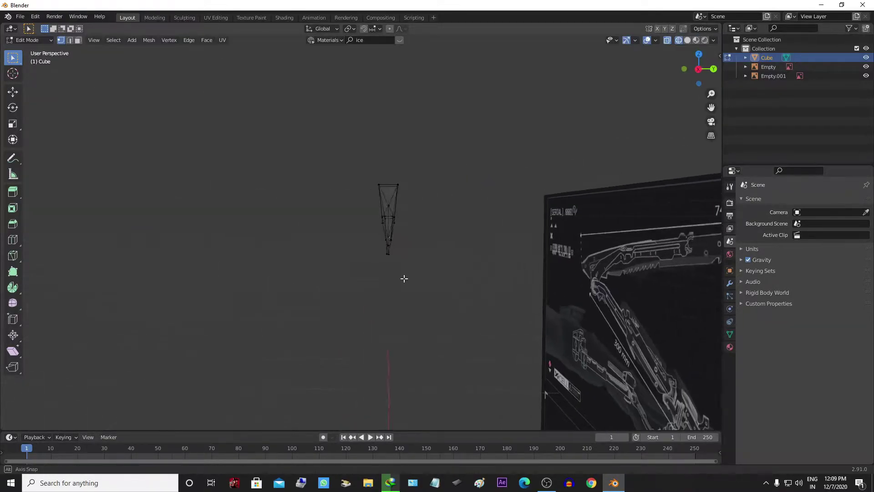
pyautogui.press('KP_1')
pyautogui.scroll(3, 503, 295)
pyautogui.press('b')
pyautogui.moveTo(383, 213); pyautogui.dragTo(400, 266)
pyautogui.press('e')
# Step: Move the extruded base section vertically along Z to match the reference
pyautogui.moveTo(348, 302)
pyautogui.mouseDown(button='middle')
pyautogui.moveTo(421, 296)
pyautogui.moveTo(493, 275)
pyautogui.moveTo(316, 265)
pyautogui.mouseUp(button='middle')
pyautogui.press('ctrl+KP_7')
pyautogui.scroll(3, 515, 298)
pyautogui.press('KP_1')
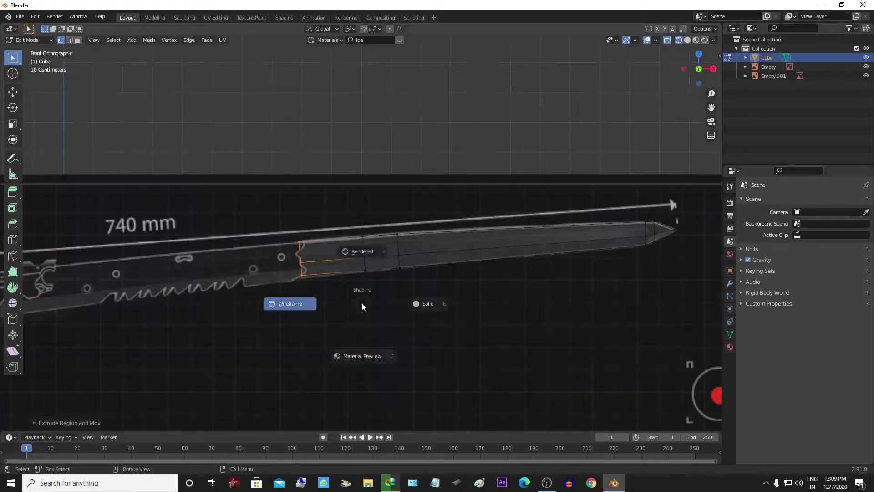
pyautogui.press('g')
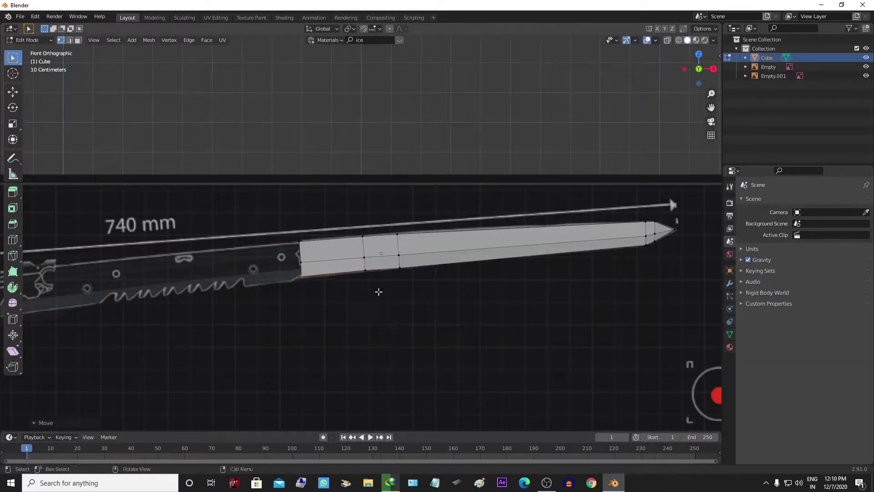
pyautogui.press('z')
pyautogui.click(372, 292)
# Step: Adjust the blade vertices so its thickness matches 5 mm
pyautogui.moveTo(372, 293)
pyautogui.mouseDown(button='middle')
pyautogui.moveTo(291, 234)
pyautogui.moveTo(359, 246)
pyautogui.moveTo(330, 257)
pyautogui.moveTo(251, 261)
pyautogui.moveTo(276, 334)
pyautogui.moveTo(341, 341)
pyautogui.mouseUp(button='middle')
pyautogui.press('Tab')
pyautogui.press('ctrl+KP_7')
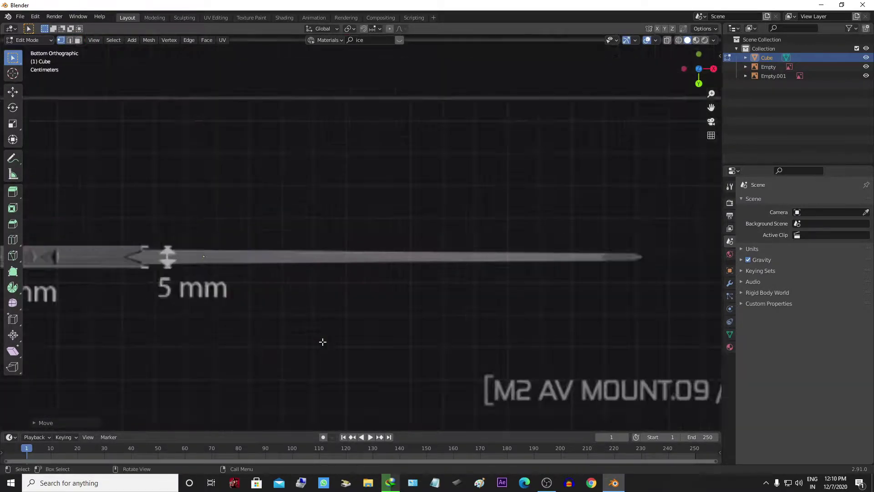
pyautogui.scroll(-2, 321, 343)
pyautogui.click(774, 76)
pyautogui.click(729, 309)
pyautogui.scroll(3, 390, 306)
pyautogui.hotkey('ctrl', 'z')
pyautogui.hotkey('ctrl', 'z')
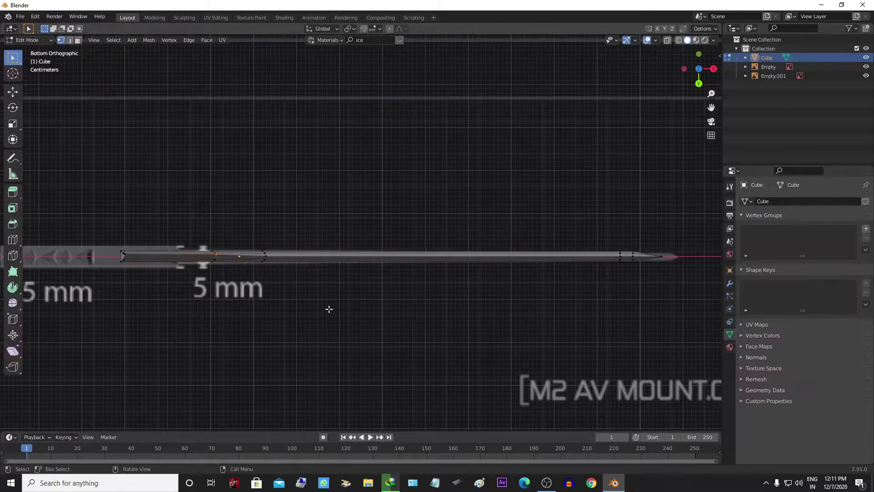
pyautogui.scroll(1, 328, 306)
pyautogui.scroll(2, 347, 320)
pyautogui.press('g')
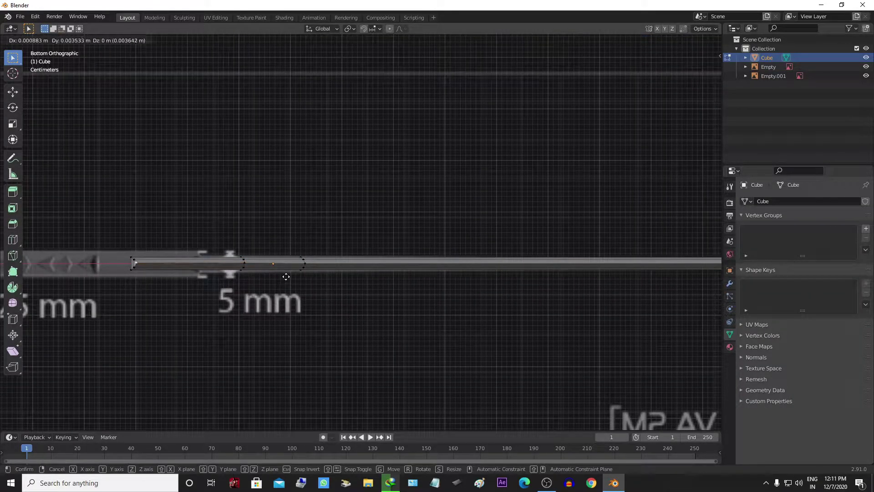
pyautogui.click(421, 285)
# Step: Enable X-ray and box-select the vertices at the blade's base
pyautogui.moveTo(418, 281); pyautogui.dragTo(347, 226, button='middle')
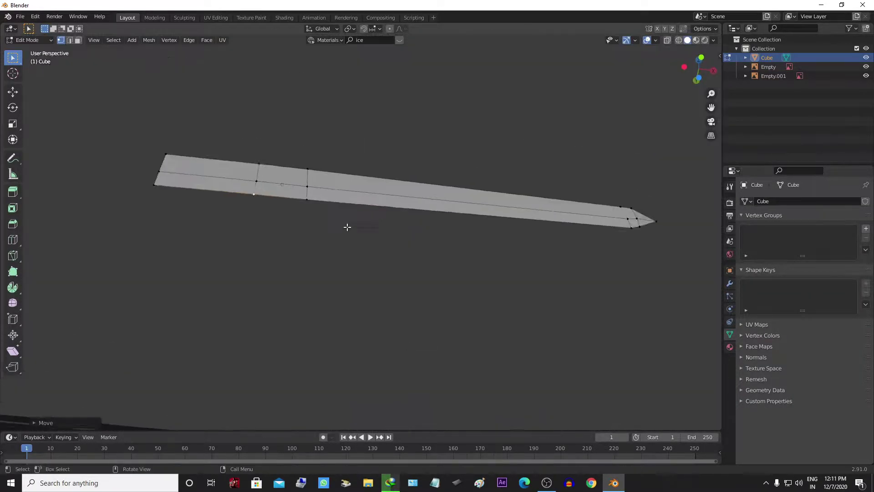
pyautogui.scroll(4, 443, 290)
pyautogui.moveTo(442, 291)
pyautogui.mouseDown(button='middle')
pyautogui.moveTo(398, 243)
pyautogui.moveTo(476, 265)
pyautogui.mouseUp(button='middle')
pyautogui.press('KP_1')
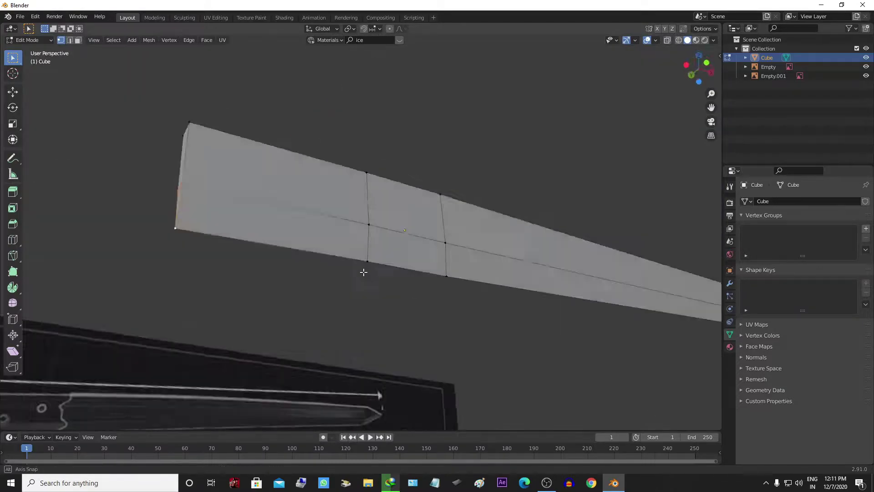
pyautogui.scroll(2, 344, 322)
pyautogui.moveTo(345, 321); pyautogui.dragTo(282, 205, button='middle')
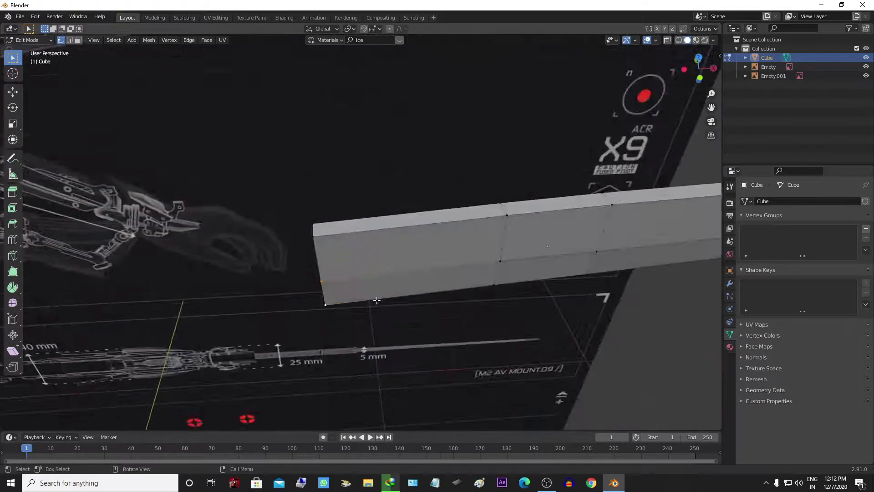
pyautogui.press('KP_1')
pyautogui.scroll(2, 278, 196)
pyautogui.hotkey('alt', 'z')
pyautogui.moveTo(278, 195); pyautogui.dragTo(343, 377)
# Step: Flatten the base vertices into a line with X scale 0 and shift them along X
pyautogui.press('KP_7')
pyautogui.press('s')
pyautogui.press('x')
pyautogui.press('0')
pyautogui.press('Return')
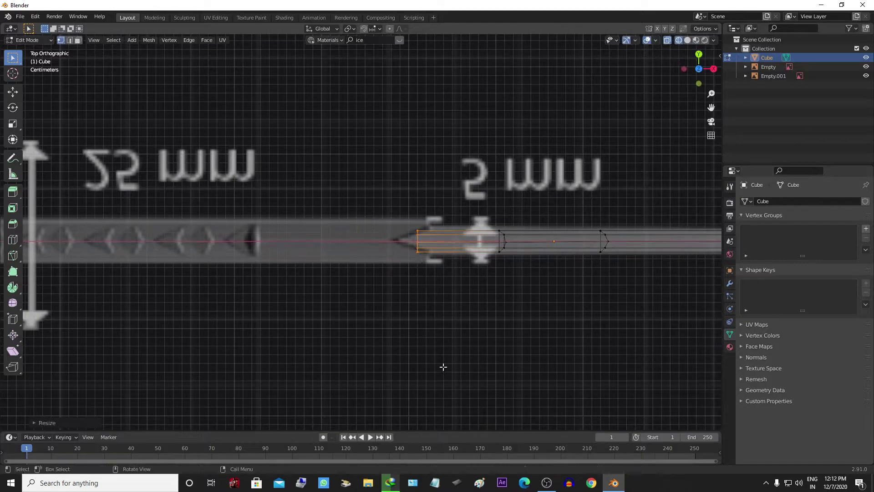
pyautogui.scroll(3, 444, 367)
pyautogui.scroll(-2, 394, 364)
pyautogui.press('g')
pyautogui.press('x')
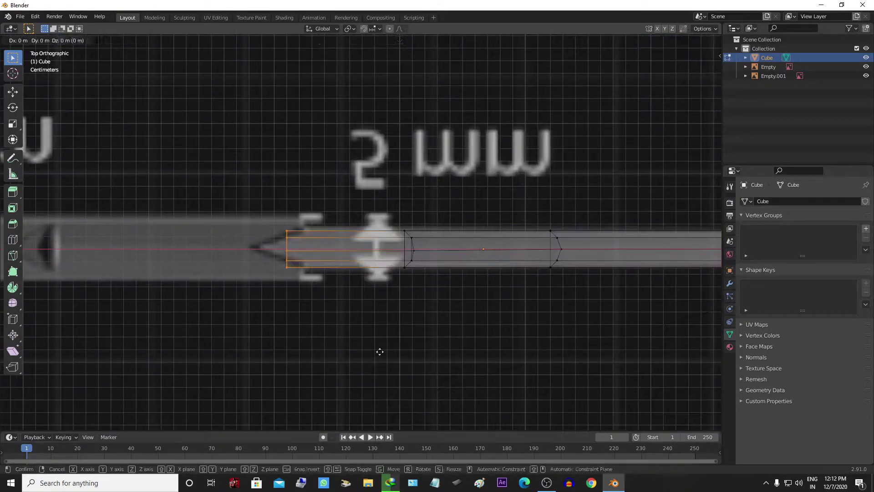
pyautogui.click(334, 345)
pyautogui.press('KP_1')
pyautogui.scroll(-3, 318, 298)
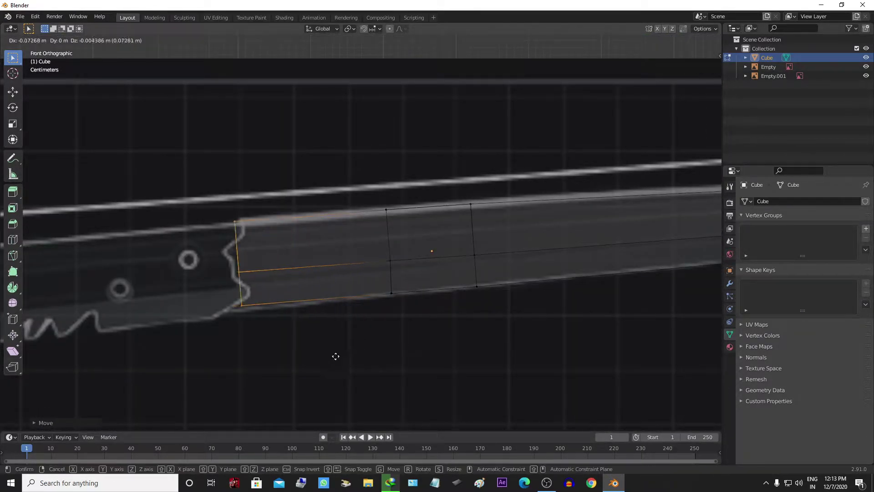
# Step: Add a second cube, moving and shrinking it onto the blade's base
pyautogui.press('Tab')
pyautogui.scroll(-4, 404, 308)
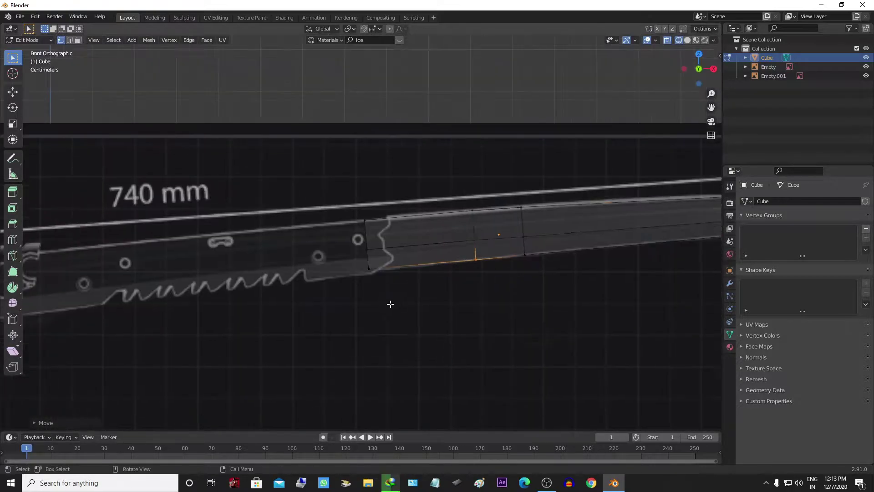
pyautogui.hotkey('shift', 'a')
pyautogui.click(378, 179)
pyautogui.press('g')
pyautogui.press('s')
pyautogui.press('Return')
# Step: Reposition the new cube and set its width in edit mode to match the reference
pyautogui.scroll(3, 377, 205)
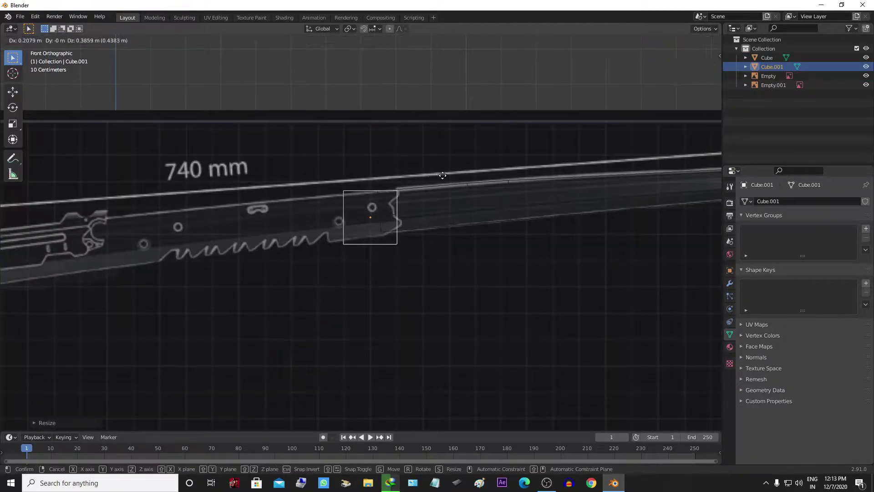
pyautogui.press('r')
pyautogui.click(512, 327)
pyautogui.press('KP_7')
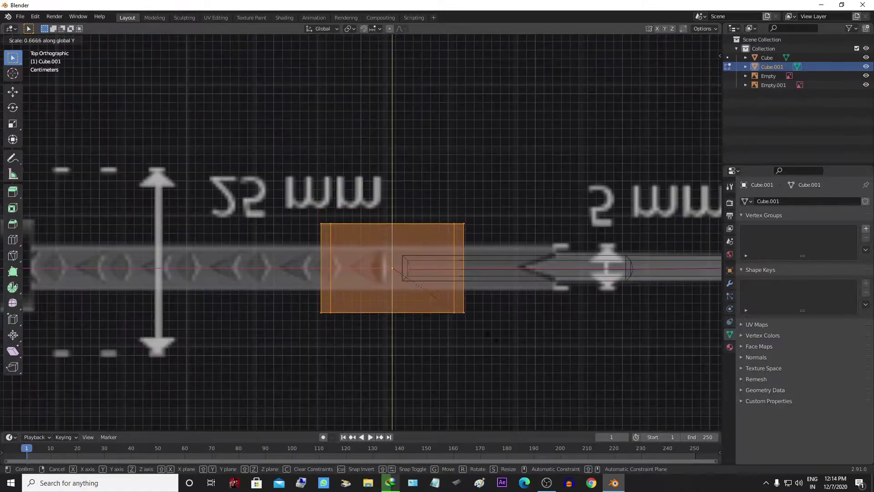
pyautogui.press('Tab')
pyautogui.click(487, 318)
pyautogui.press('KP_1')
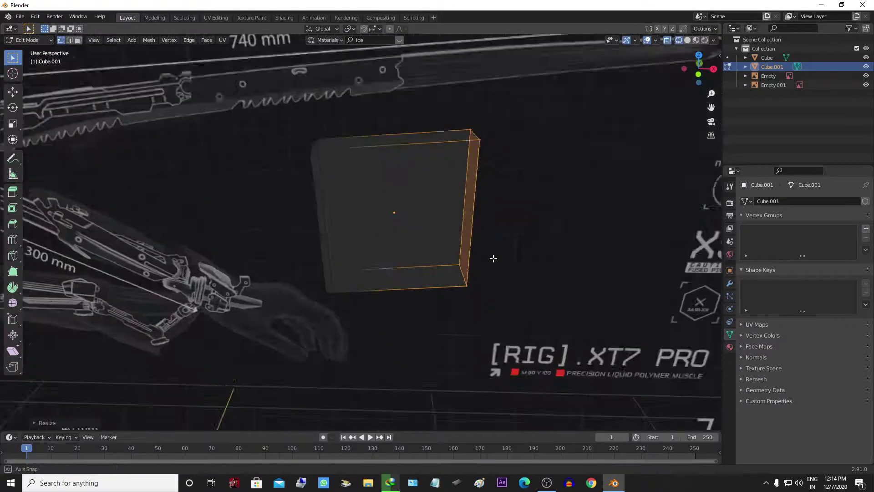
pyautogui.scroll(4, 491, 267)
pyautogui.press('KP_7')
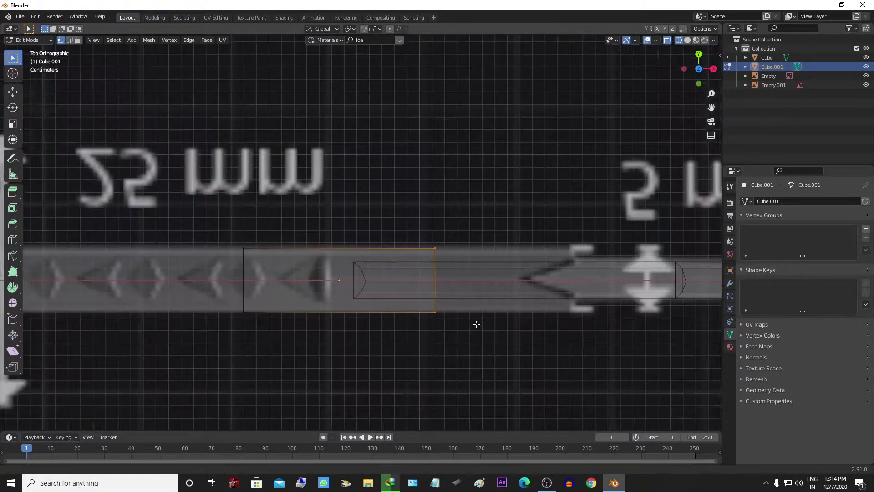
# Step: Shift the end vertices along X and scale the width to fit the drawing
pyautogui.press('g')
pyautogui.click(471, 263)
pyautogui.scroll(-3, 525, 295)
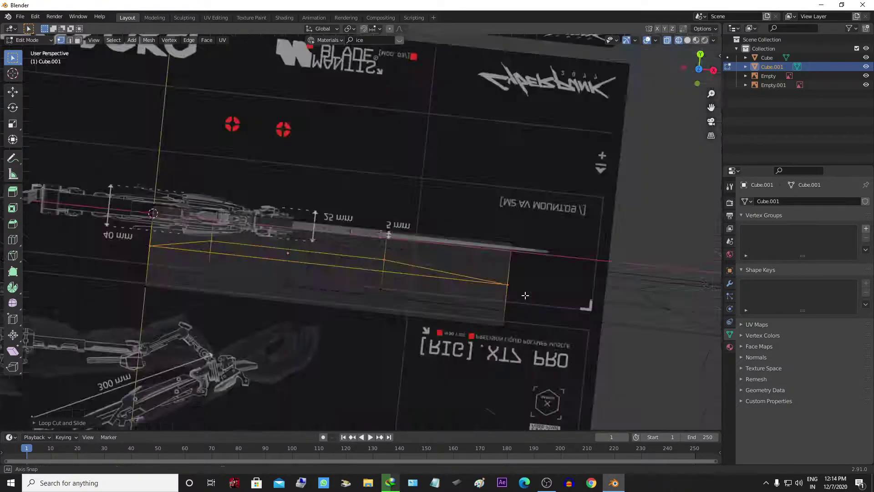
pyautogui.press('KP_1')
pyautogui.scroll(-2, 498, 312)
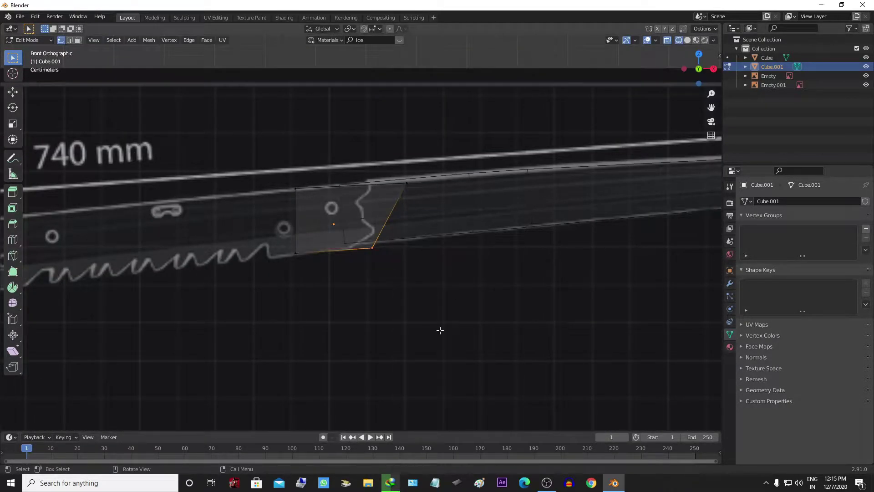
pyautogui.press('g')
pyautogui.press('x')
pyautogui.click(476, 323)
pyautogui.press('KP_7')
pyautogui.scroll(4, 461, 287)
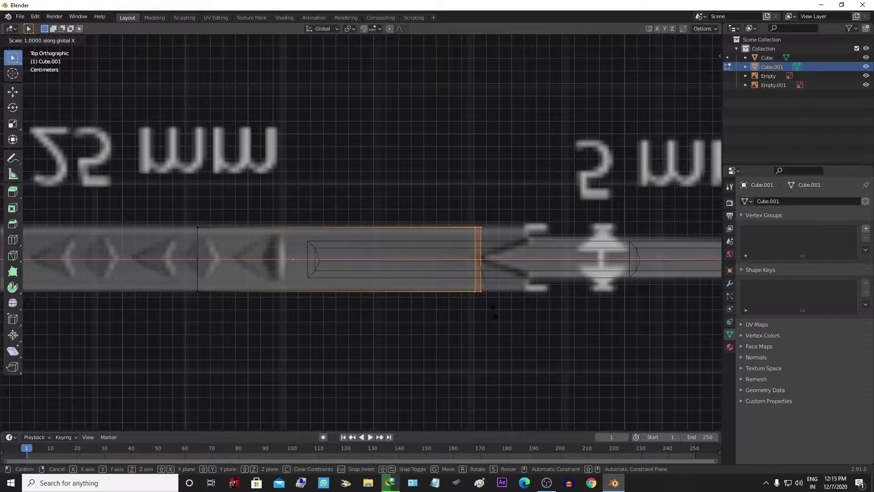
pyautogui.click(494, 314)
pyautogui.press('KP_1')
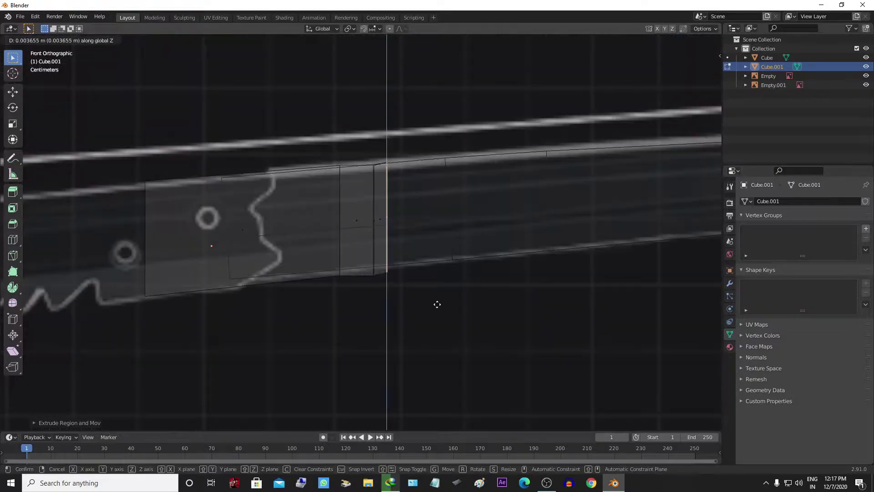
# Step: Raise the bottom vertices at the blade end to cut the V-shaped notch
pyautogui.moveTo(343, 150); pyautogui.dragTo(431, 316)
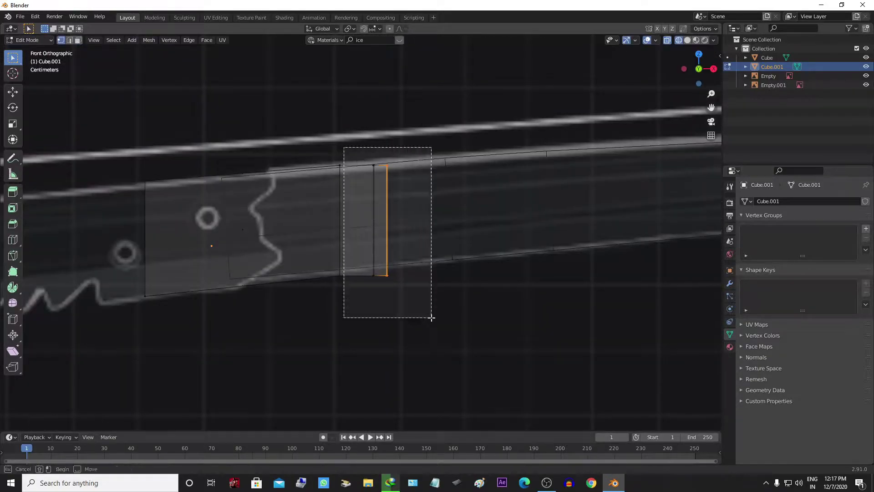
pyautogui.press('g')
pyautogui.press('z')
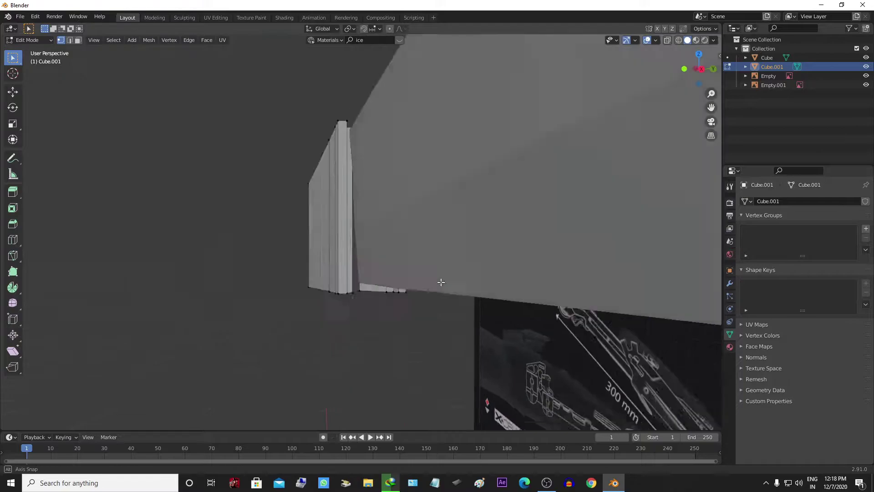
pyautogui.press('1')
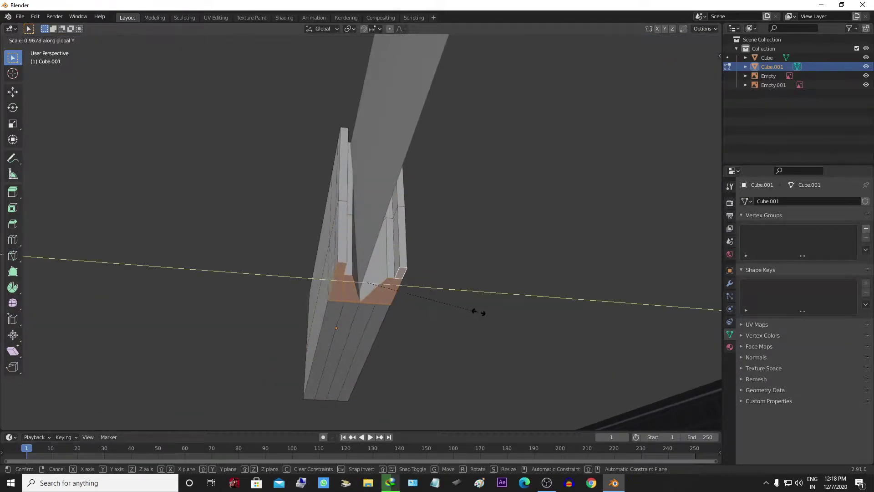
pyautogui.moveTo(365, 297); pyautogui.dragTo(358, 288, button='middle')
pyautogui.press('g')
pyautogui.press('y')
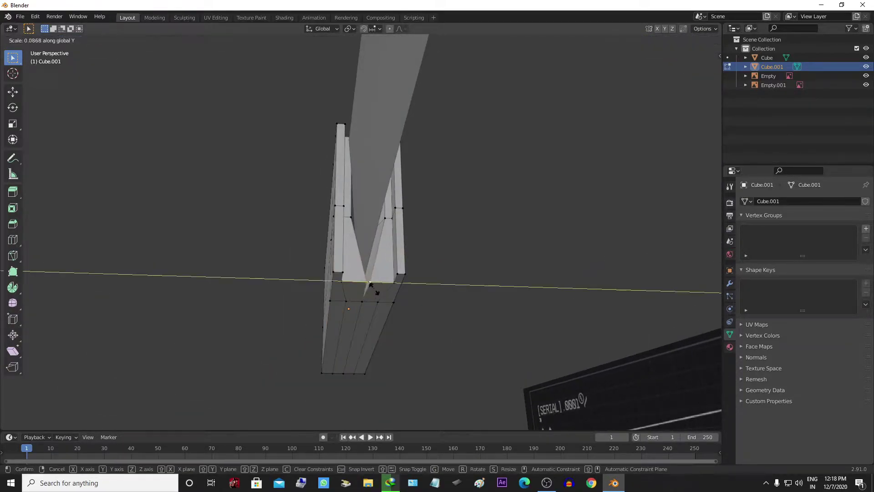
pyautogui.click(442, 322)
pyautogui.moveTo(442, 321)
pyautogui.mouseDown(button='middle')
pyautogui.moveTo(423, 318)
pyautogui.moveTo(447, 307)
pyautogui.moveTo(435, 360)
pyautogui.mouseUp(button='middle')
pyautogui.scroll(-3, 436, 360)
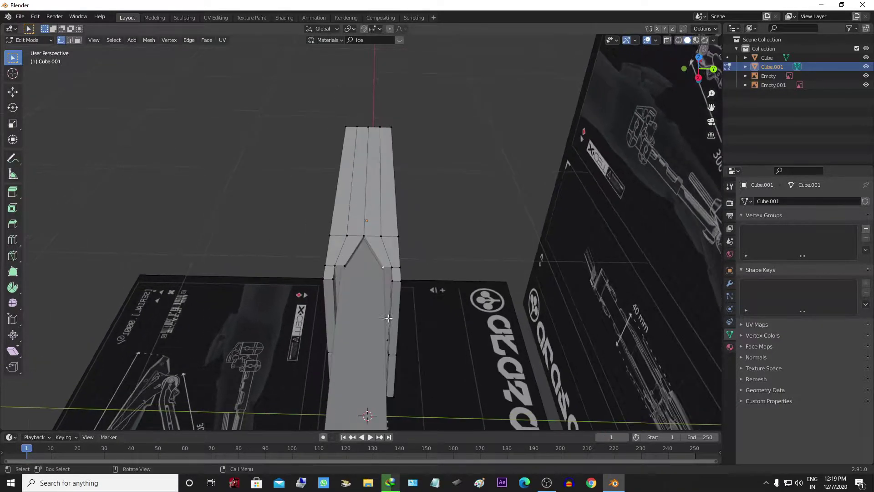
pyautogui.press('KP_1')
# Step: Extrude the blade's end vertices leftward to lengthen the mesh
pyautogui.press('b')
pyautogui.moveTo(335, 200); pyautogui.dragTo(373, 301)
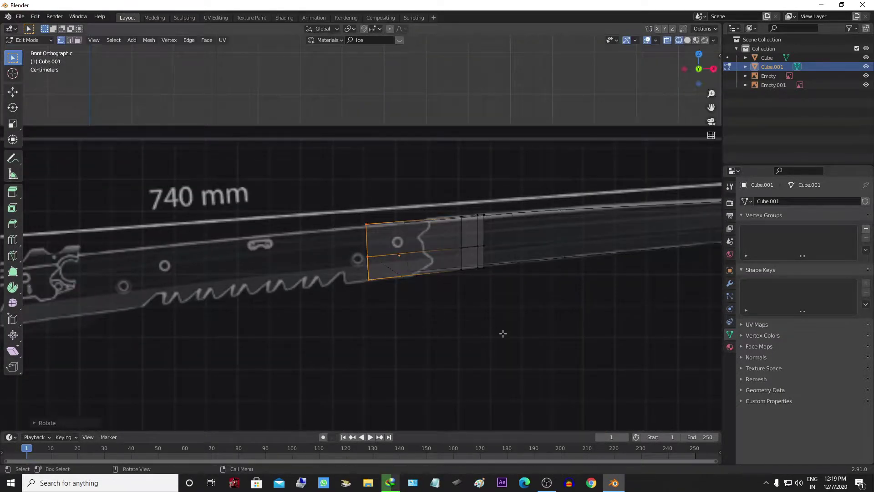
pyautogui.press('e')
pyautogui.click(437, 342)
pyautogui.moveTo(437, 341); pyautogui.dragTo(397, 296, button='middle')
pyautogui.press('KP_1')
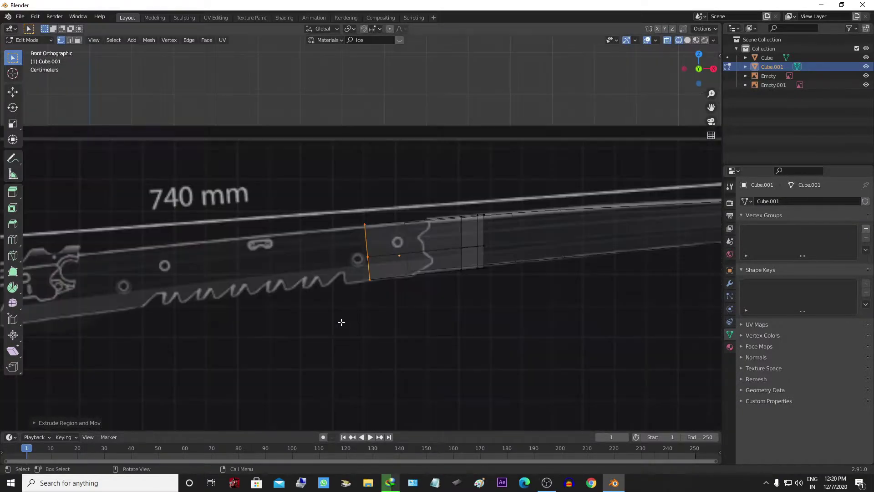
pyautogui.scroll(2, 349, 292)
pyautogui.click(363, 264)
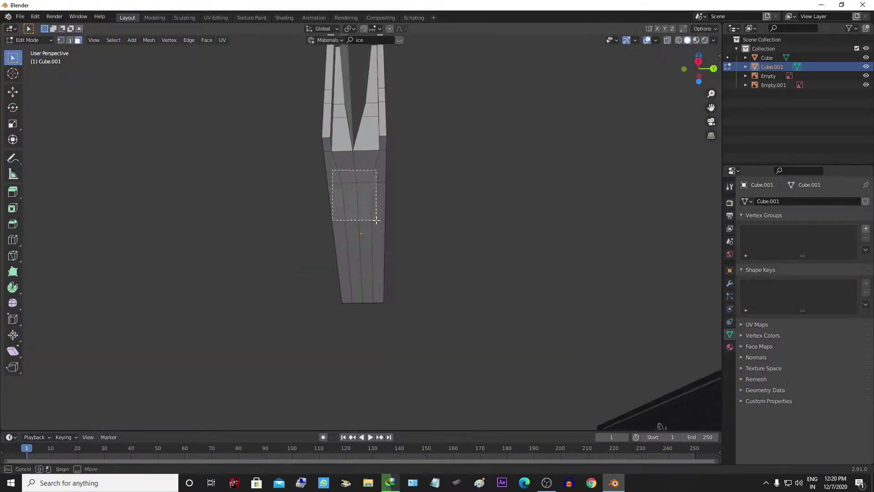
pyautogui.moveTo(397, 273)
pyautogui.mouseDown(button='middle')
pyautogui.moveTo(580, 310)
pyautogui.moveTo(507, 345)
pyautogui.mouseUp(button='middle')
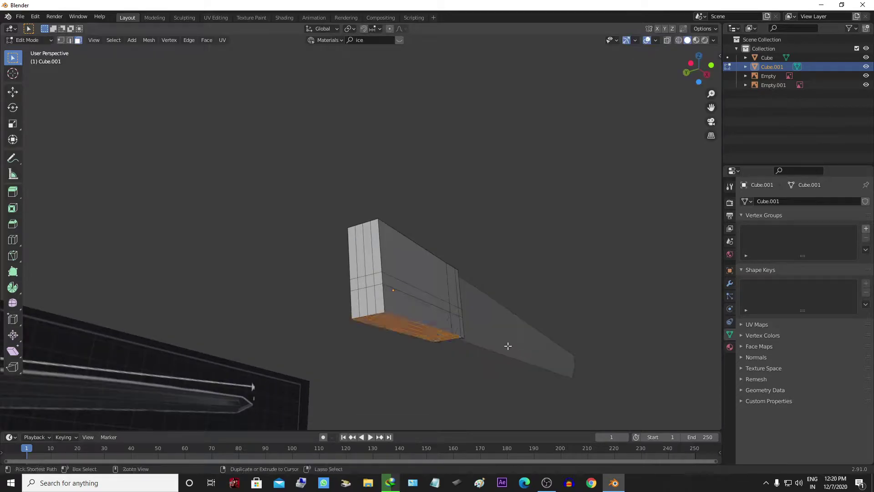
pyautogui.moveTo(380, 309)
pyautogui.mouseDown(button='middle')
pyautogui.moveTo(423, 341)
pyautogui.moveTo(353, 369)
pyautogui.mouseUp(button='middle')
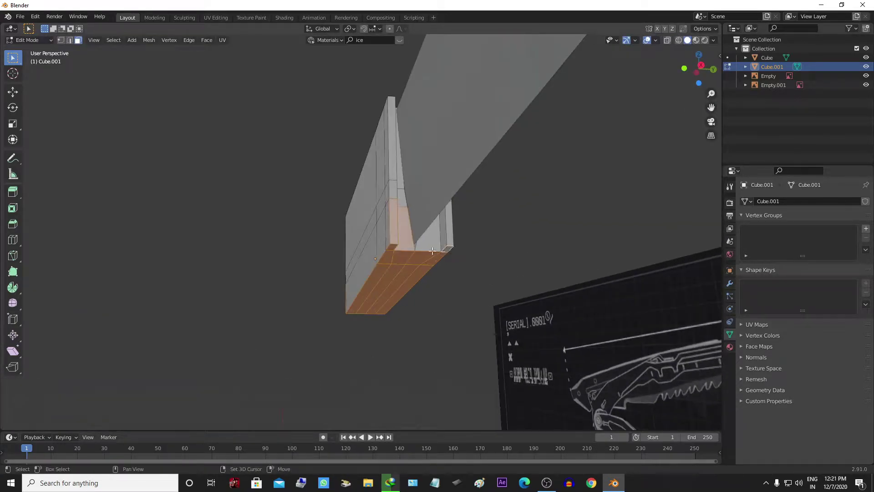
pyautogui.moveTo(432, 251)
pyautogui.mouseDown(button='middle')
pyautogui.moveTo(214, 291)
pyautogui.moveTo(516, 317)
pyautogui.moveTo(509, 321)
pyautogui.mouseUp(button='middle')
# Step: Scale the extruded end faces to size, then select the whole blade mesh
pyautogui.press('s')
pyautogui.click(214, 291)
pyautogui.press('s')
pyautogui.click(583, 295)
pyautogui.moveTo(583, 295); pyautogui.dragTo(446, 299, button='middle')
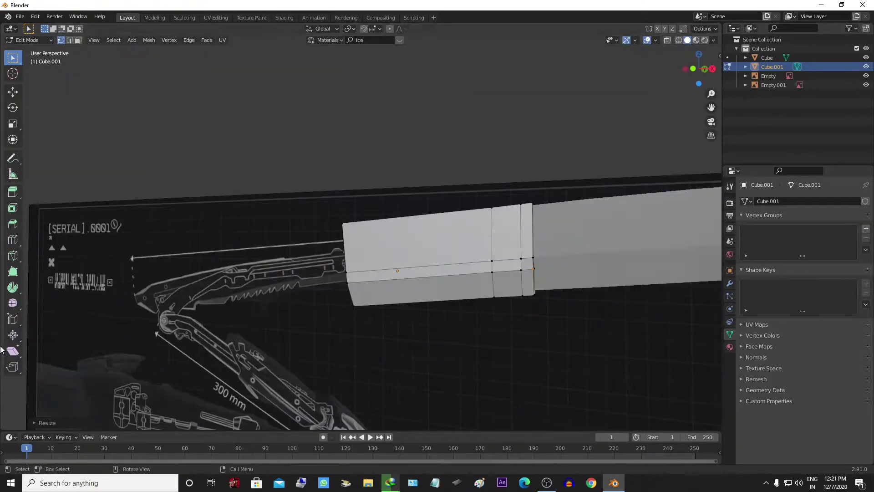
pyautogui.press('KP_1')
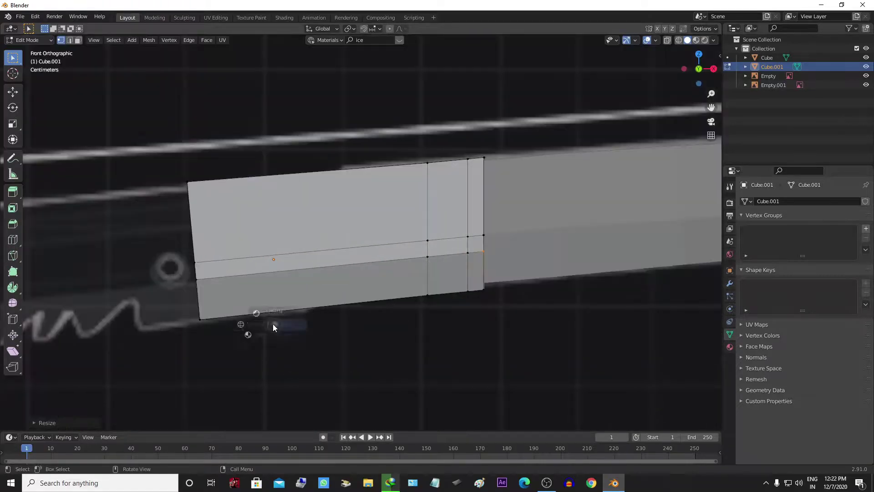
pyautogui.press('a')
pyautogui.scroll(-3, 501, 348)
pyautogui.scroll(1, 225, 366)
pyautogui.scroll(3, 225, 366)
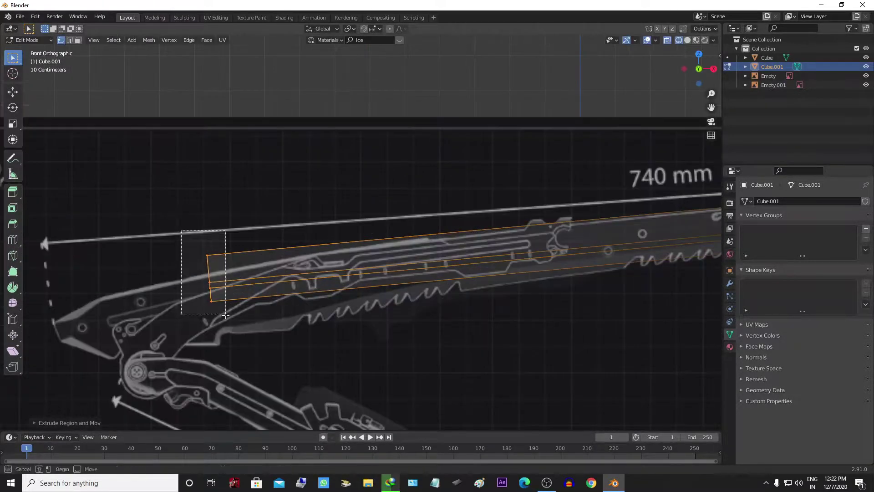
# Step: Move the blade onto the reference and cut an edge loop across it
pyautogui.press('g')
pyautogui.click(464, 376)
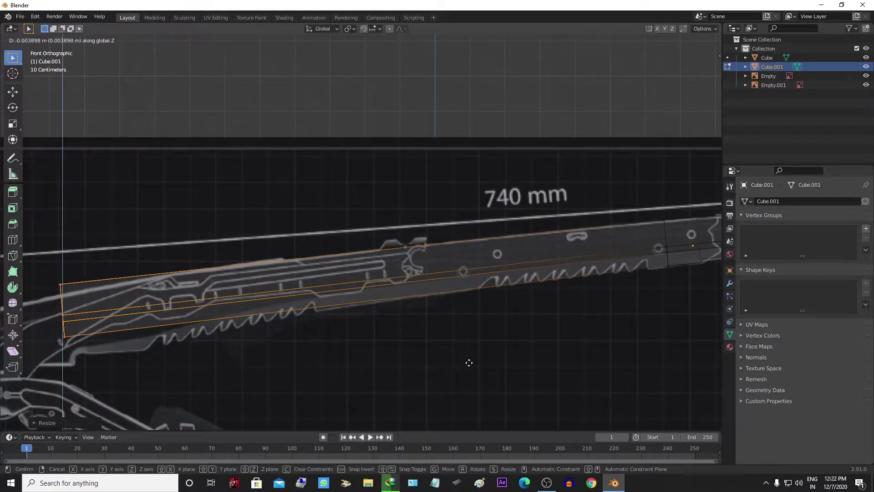
pyautogui.scroll(2, 468, 364)
pyautogui.hotkey('ctrl', 'r')
pyautogui.click(624, 331)
pyautogui.click(500, 343)
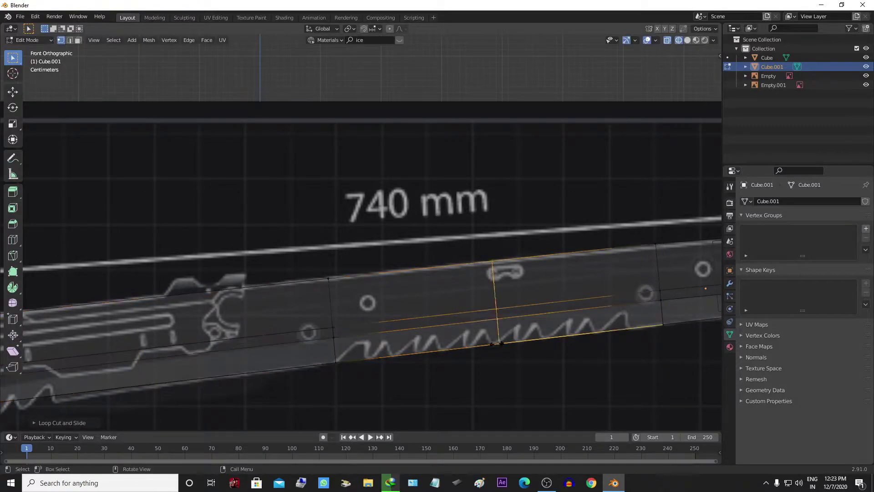
# Step: Pull tooth-tip vertices onto the reference tooth points, adding a loop for the next tooth
pyautogui.click(626, 322)
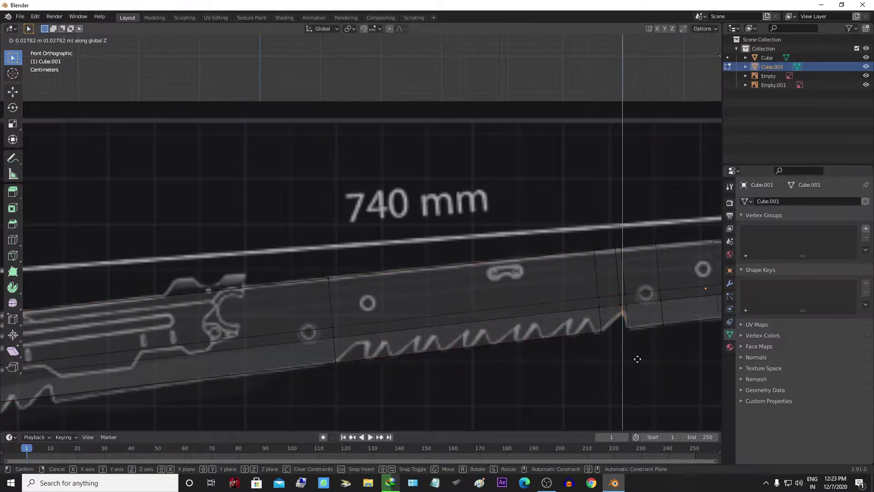
pyautogui.scroll(2, 546, 346)
pyautogui.press('g')
pyautogui.click(467, 356)
pyautogui.keyDown('ctrl'); pyautogui.scroll(2, 474, 369); pyautogui.keyUp('ctrl')
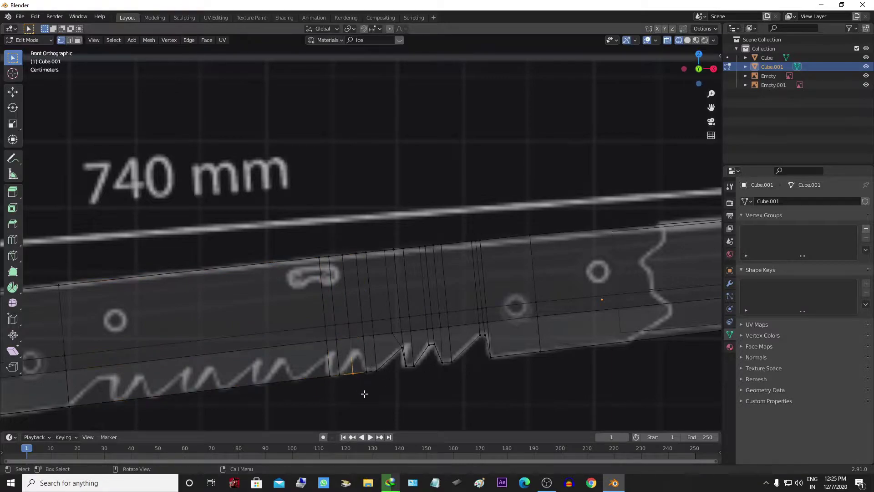
pyautogui.click(328, 380)
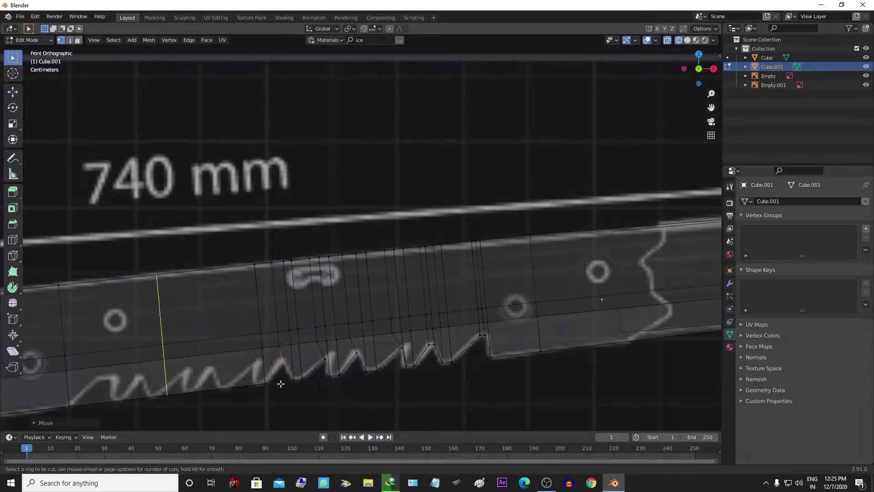
pyautogui.hotkey('shift', 'r')
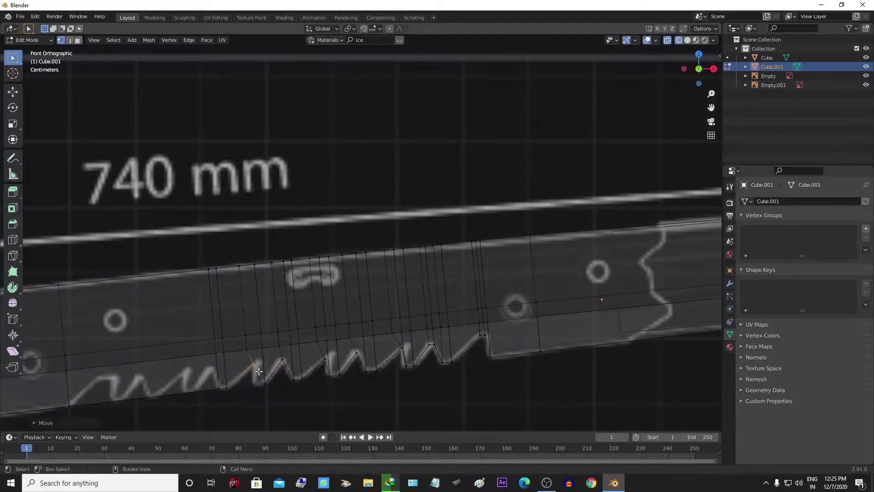
pyautogui.click(260, 406)
pyautogui.keyDown('shift'); pyautogui.moveTo(254, 367); pyautogui.dragTo(325, 345, button='middle'); pyautogui.keyUp('shift')
pyautogui.press('b')
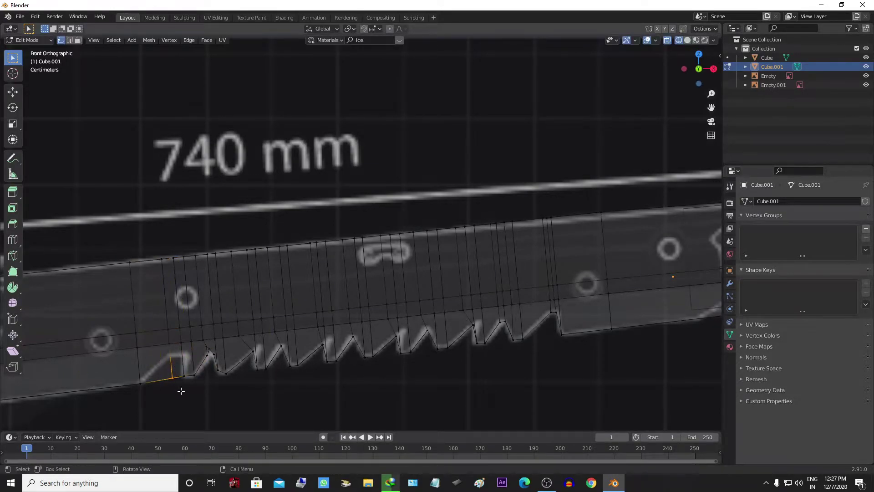
pyautogui.scroll(-3, 225, 396)
# Step: Lower the left-section edge loop and the blade's left end onto the reference outline
pyautogui.moveTo(214, 396); pyautogui.dragTo(224, 331, button='middle')
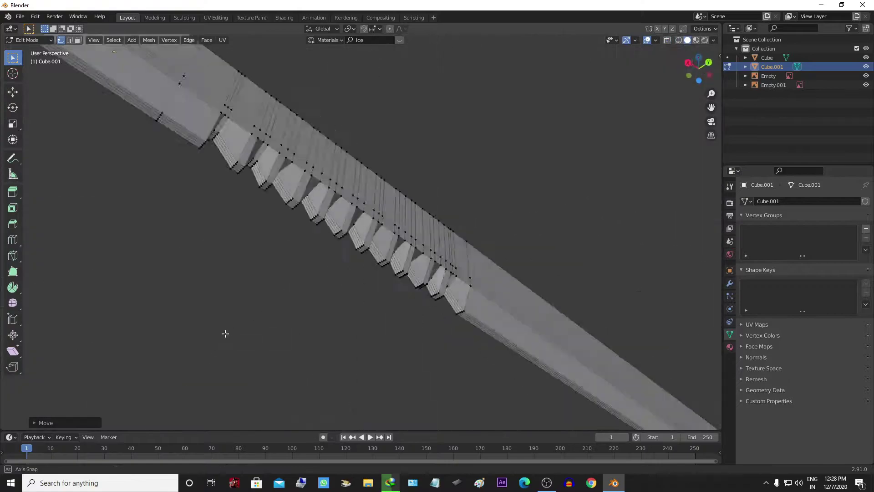
pyautogui.press('KP_1')
pyautogui.scroll(4, 389, 351)
pyautogui.keyDown('ctrl'); pyautogui.moveTo(389, 351); pyautogui.dragTo(451, 322, button='middle'); pyautogui.keyUp('ctrl')
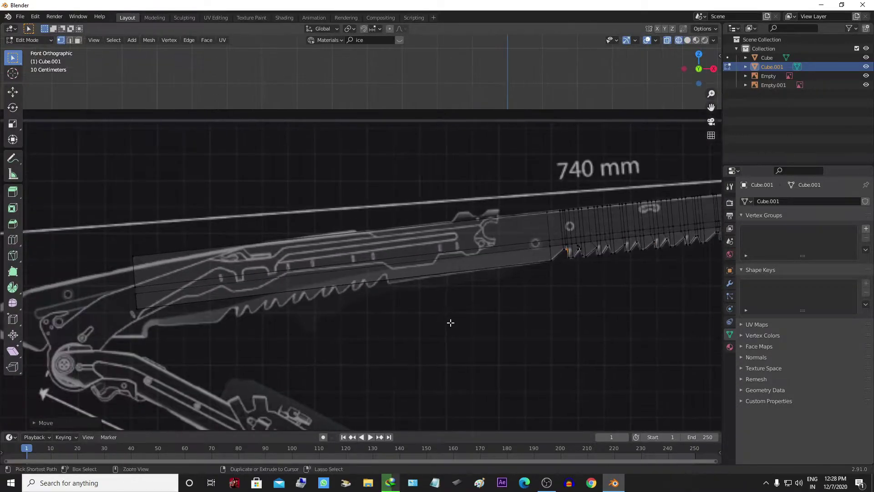
pyautogui.keyDown('alt'); pyautogui.click(390, 276); pyautogui.keyUp('alt')
pyautogui.press('g')
pyautogui.click(411, 273)
pyautogui.keyDown('shift'); pyautogui.moveTo(411, 273); pyautogui.dragTo(405, 310, button='middle'); pyautogui.keyUp('shift')
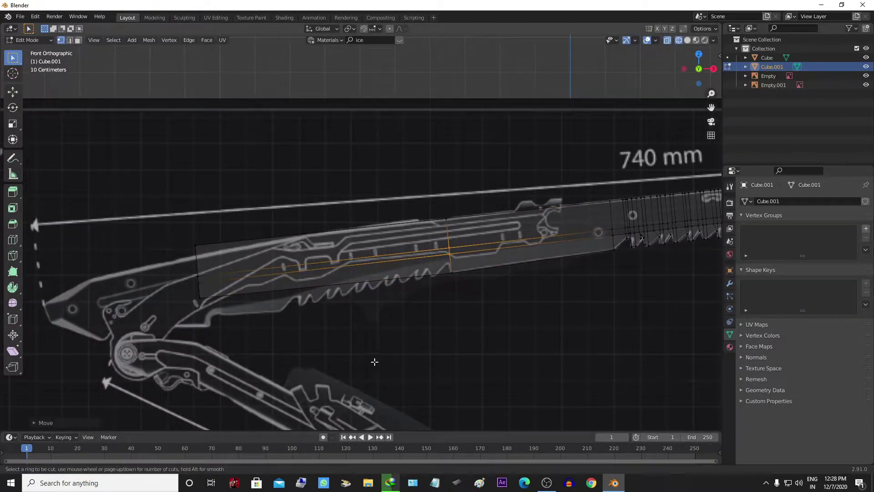
pyautogui.press('g')
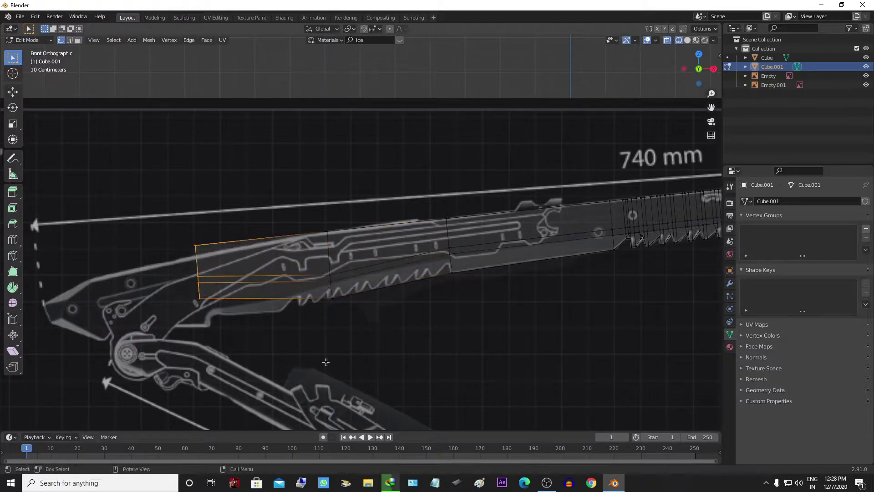
pyautogui.click(285, 353)
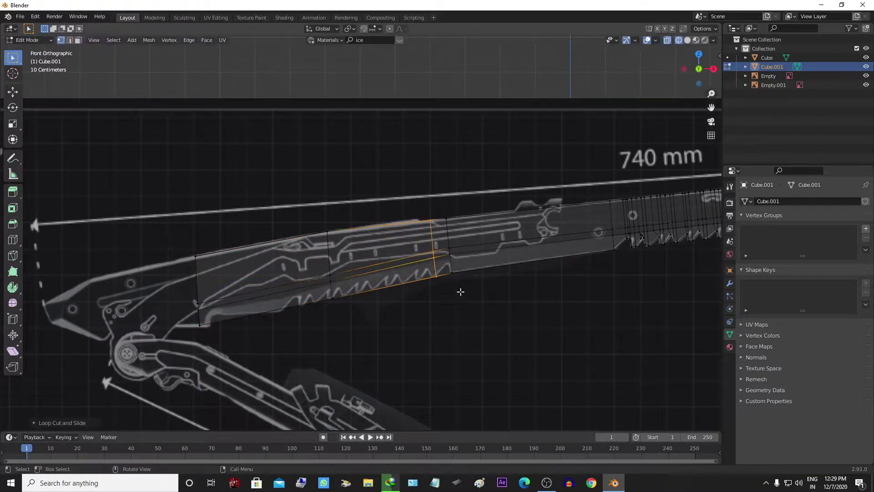
# Step: Add a loop across the left section and move bottom vertices into further teeth
pyautogui.scroll(5, 461, 291)
pyautogui.press('g')
pyautogui.press('g')
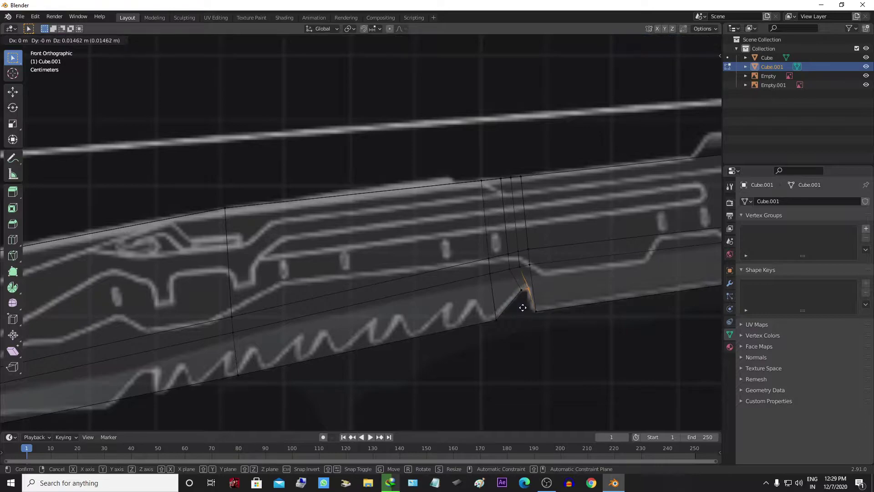
pyautogui.click(578, 297)
pyautogui.click(489, 325)
pyautogui.press('g')
pyautogui.press('z')
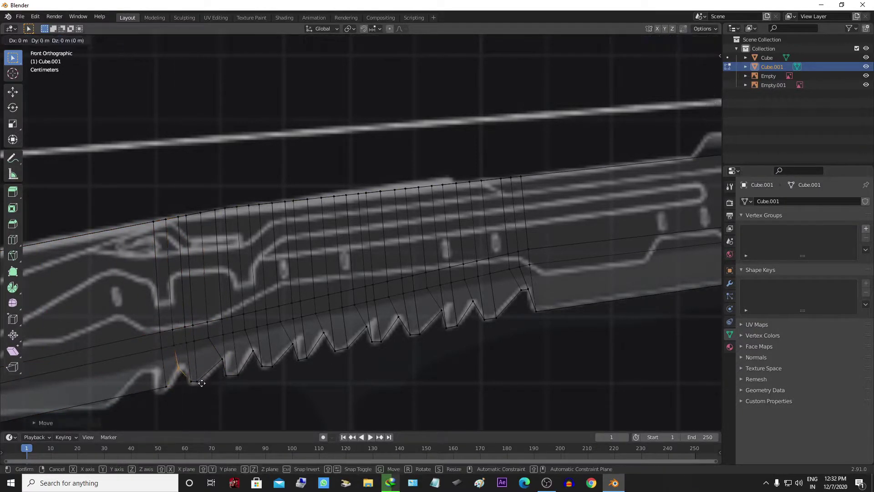
pyautogui.click(254, 348)
pyautogui.click(162, 388)
pyautogui.press('g')
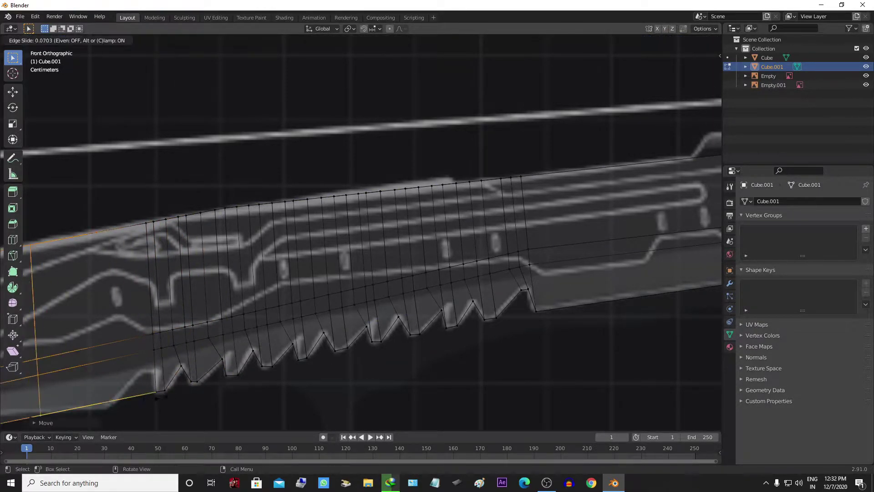
pyautogui.press('g')
pyautogui.press('g')
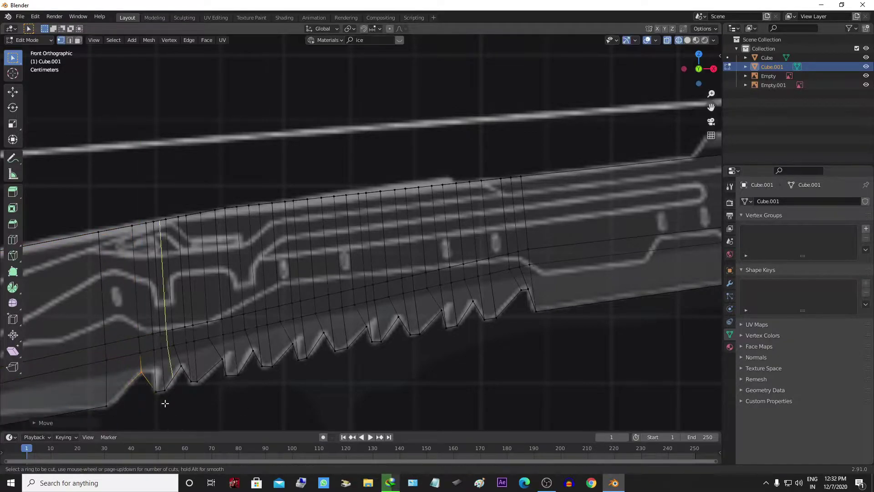
pyautogui.scroll(-5, 370, 372)
# Step: Select the blade's end edges and rotate them to align, cancelling a stray bevel
pyautogui.moveTo(195, 172); pyautogui.dragTo(455, 220)
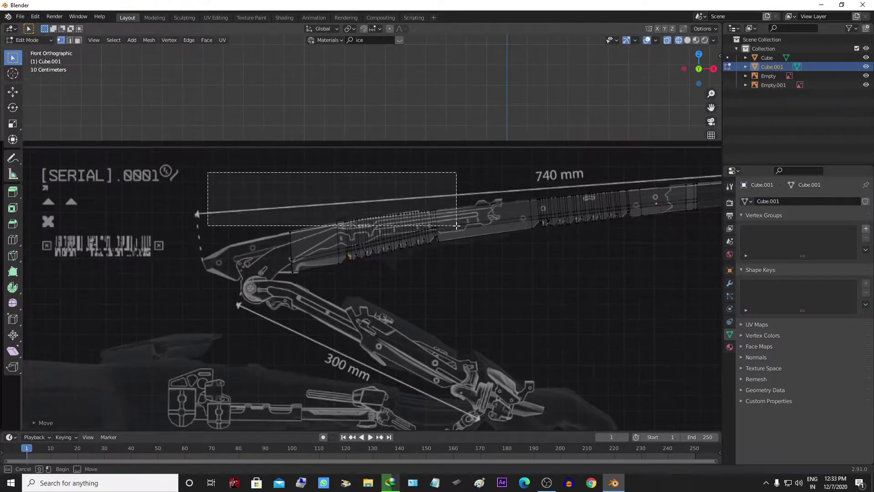
pyautogui.scroll(4, 498, 283)
pyautogui.press('r')
pyautogui.press('Escape')
pyautogui.scroll(3, 341, 301)
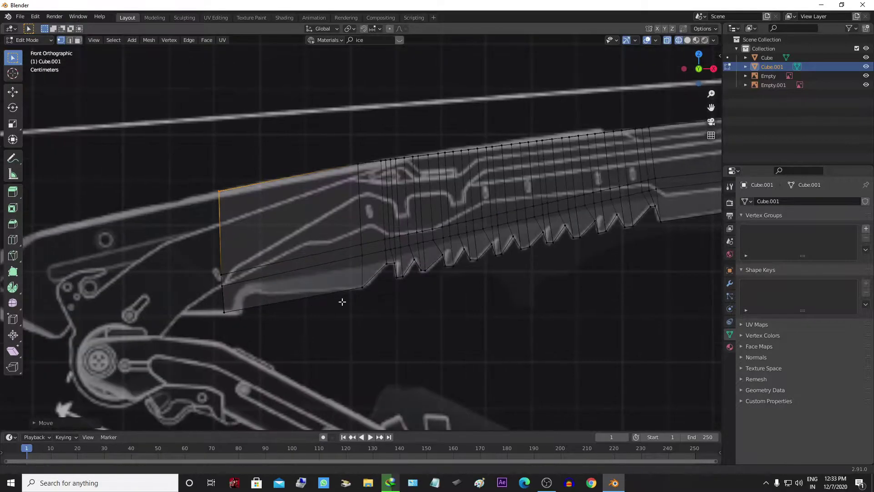
pyautogui.scroll(2, 269, 309)
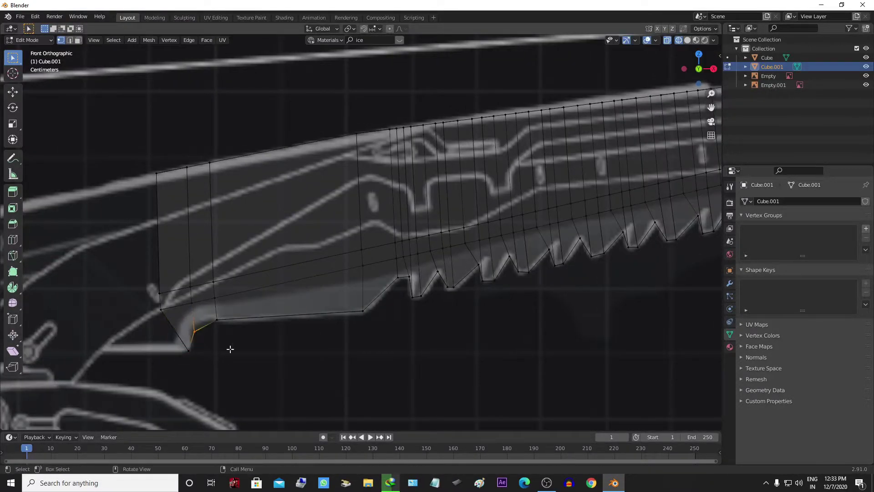
pyautogui.press('Escape')
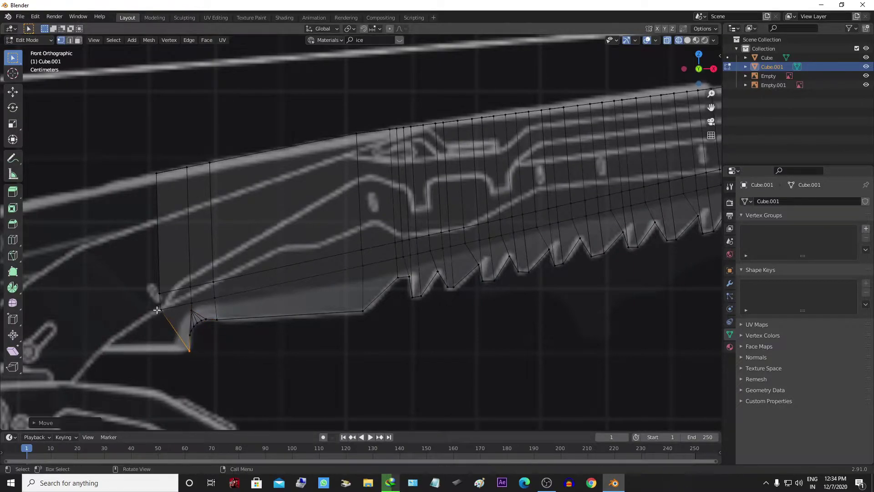
pyautogui.scroll(-3, 243, 249)
# Step: Extrude the end edges toward the rear and scale X by 0 to line them up
pyautogui.press('e')
pyautogui.click(184, 312)
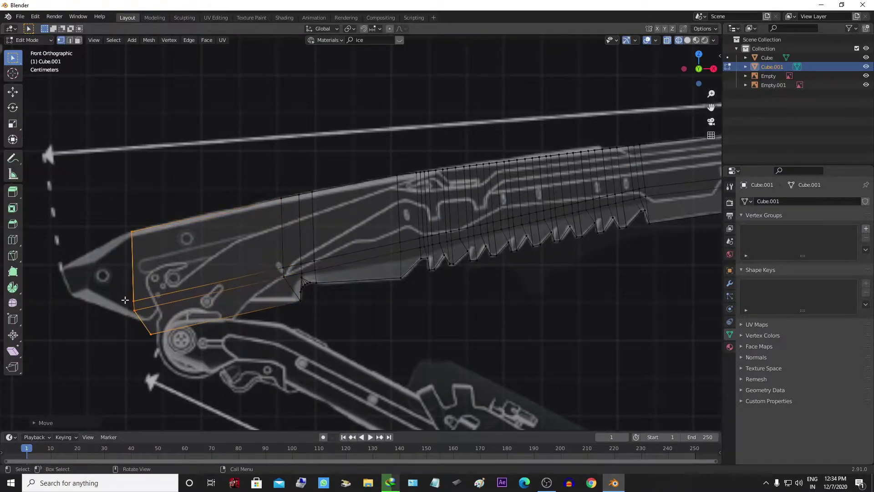
pyautogui.press('s')
pyautogui.press('x')
pyautogui.press('0')
pyautogui.press('Return')
pyautogui.keyDown('shift'); pyautogui.moveTo(186, 310); pyautogui.dragTo(279, 296, button='middle'); pyautogui.keyUp('shift')
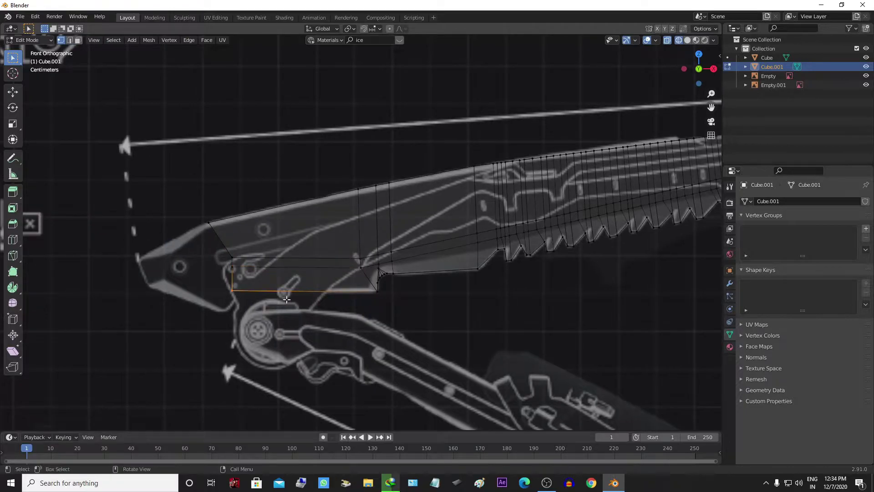
# Step: Extrude the bottom edge to the blade tip, position the tip vertex, and bevel it
pyautogui.press('e')
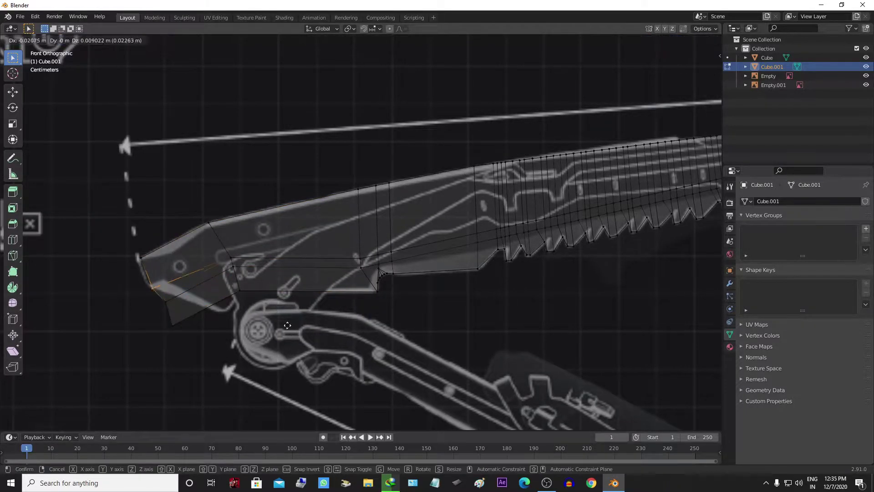
pyautogui.click(152, 286)
pyautogui.click(147, 264)
pyautogui.press('g')
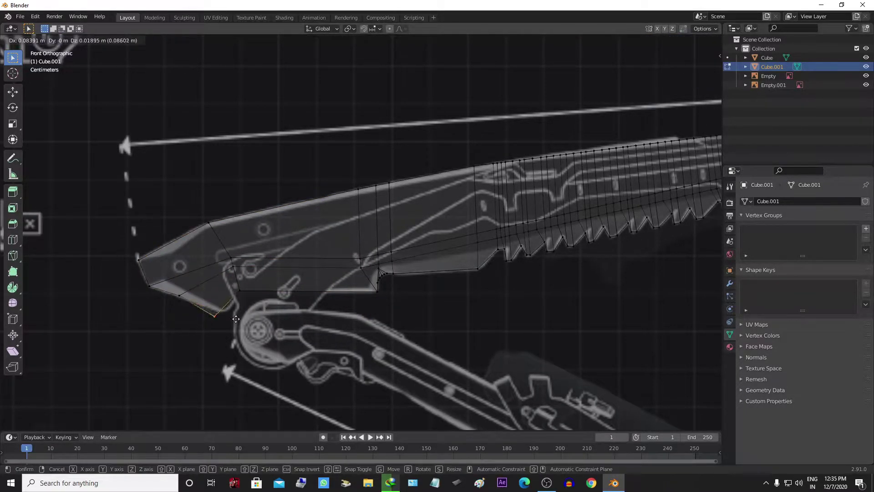
pyautogui.click(247, 314)
pyautogui.hotkey('ctrl', 'b')
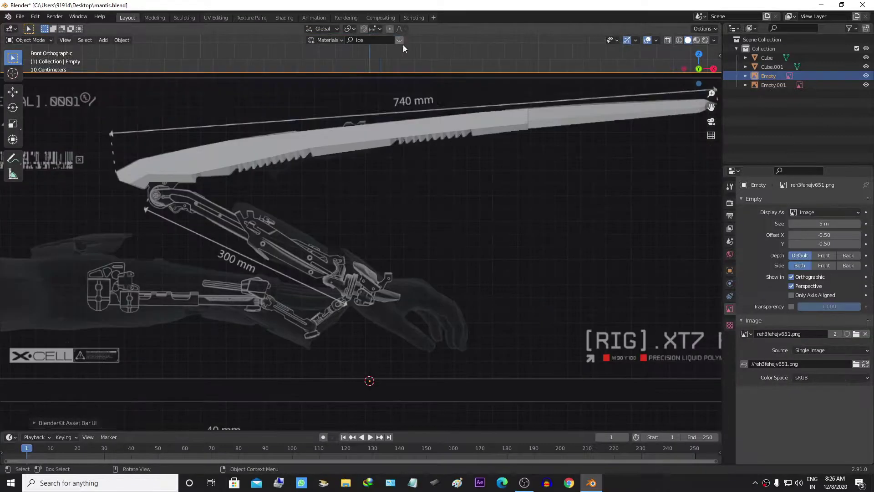
# Step: Hide the upper blade, then add a cube and place, shrink and rotate it over the hinge plate
pyautogui.press('h')
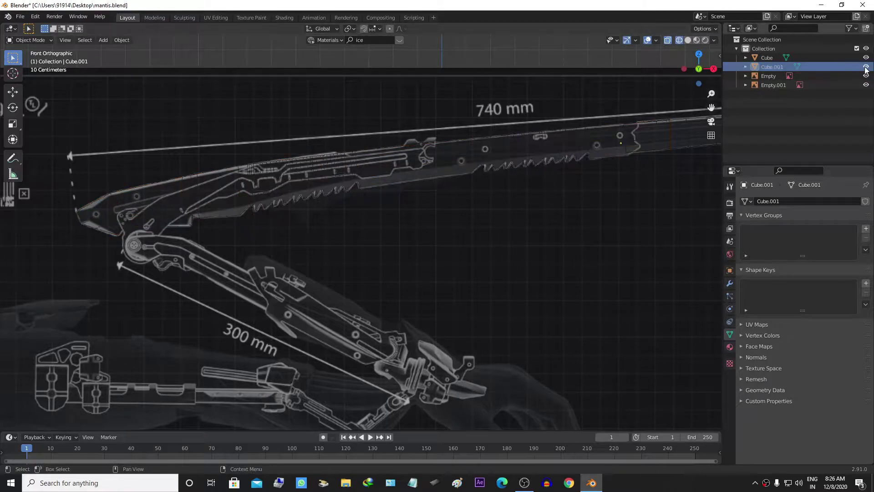
pyautogui.moveTo(465, 195)
pyautogui.keyDown('shift'); pyautogui.mouseDown(button='middle')
pyautogui.moveTo(433, 221)
pyautogui.moveTo(445, 251)
pyautogui.mouseUp(button='middle'); pyautogui.keyUp('shift')
pyautogui.hotkey('shift', 'a')
pyautogui.click(423, 74)
pyautogui.press('g')
pyautogui.click(488, 146)
pyautogui.press('s')
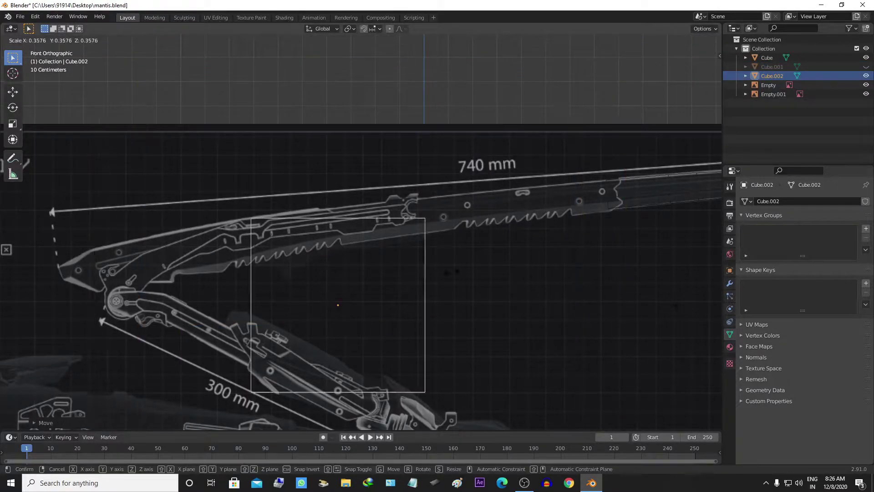
pyautogui.click(489, 243)
pyautogui.scroll(6, 545, 263)
pyautogui.press('r')
pyautogui.click(552, 283)
# Step: In Edit Mode, rotate the face and shift the right-hand vertices along X to match the reference
pyautogui.press('Tab')
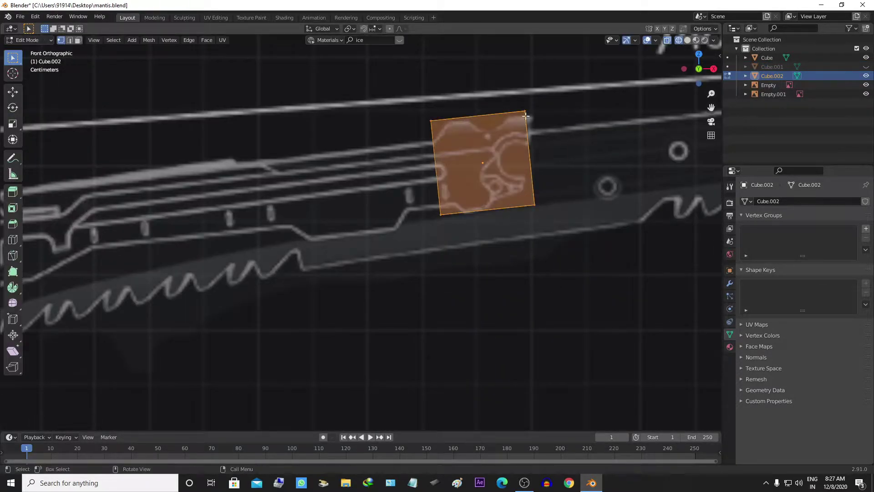
pyautogui.press('r')
pyautogui.click(569, 229)
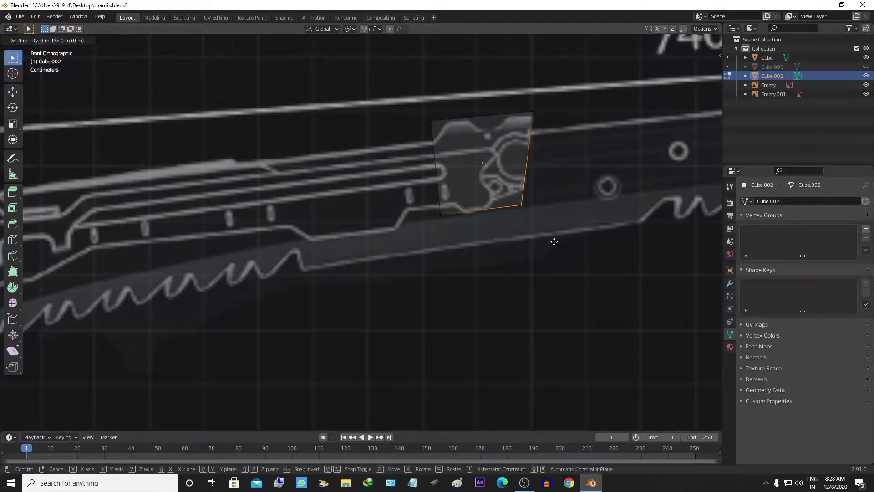
pyautogui.scroll(2, 501, 191)
pyautogui.press('g')
pyautogui.press('x')
pyautogui.click(487, 162)
pyautogui.click(434, 247)
pyautogui.press('g')
pyautogui.press('x')
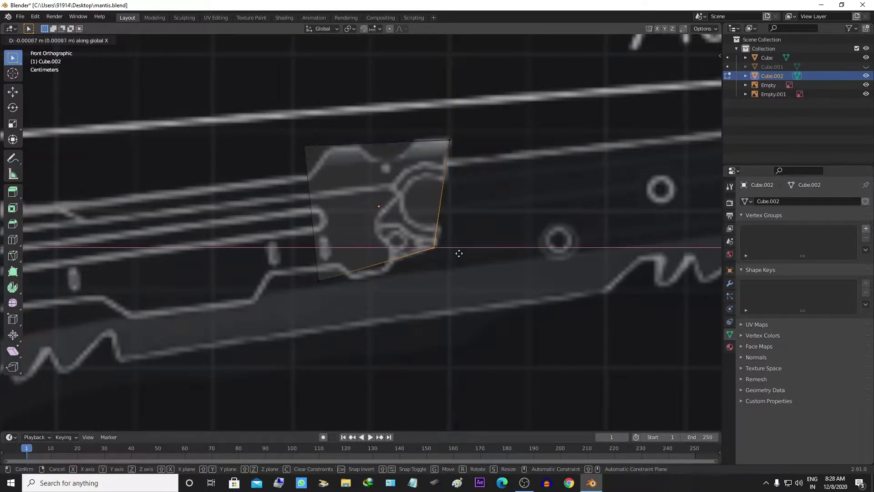
pyautogui.click(460, 249)
# Step: Add a centred horizontal loop cut and pull its right vertex to the notch outline
pyautogui.hotkey('ctrl', 'r')
pyautogui.click(479, 205)
pyautogui.rightClick(480, 205)
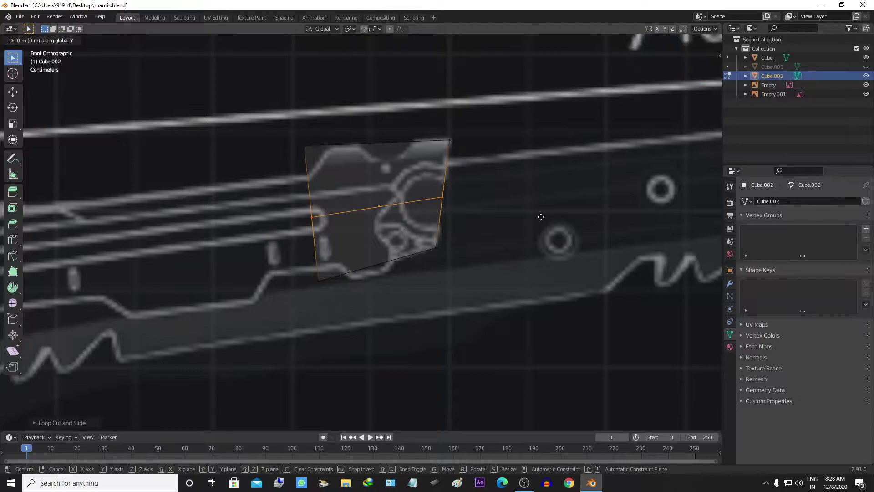
pyautogui.press('g')
pyautogui.click(483, 202)
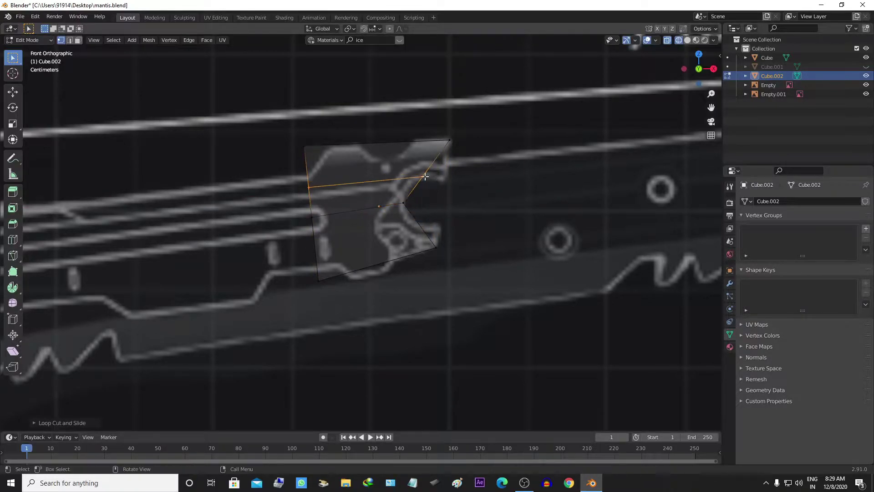
pyautogui.press('g')
pyautogui.press('x')
pyautogui.click(476, 207)
# Step: Add a second, lower loop cut and bevel its right vertex into a rounded notch
pyautogui.hotkey('ctrl', 'r')
pyautogui.click(456, 230)
pyautogui.press('g')
pyautogui.press('x')
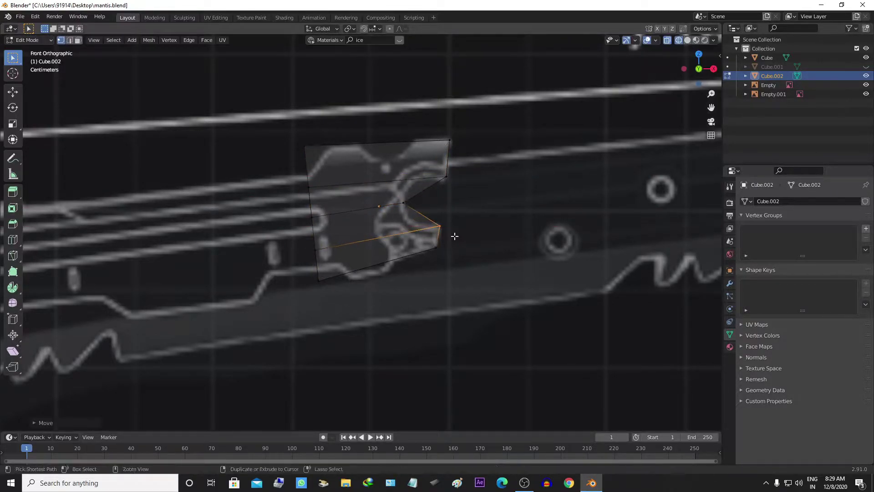
pyautogui.hotkey('ctrl', 'b')
pyautogui.click(452, 229)
pyautogui.press('g')
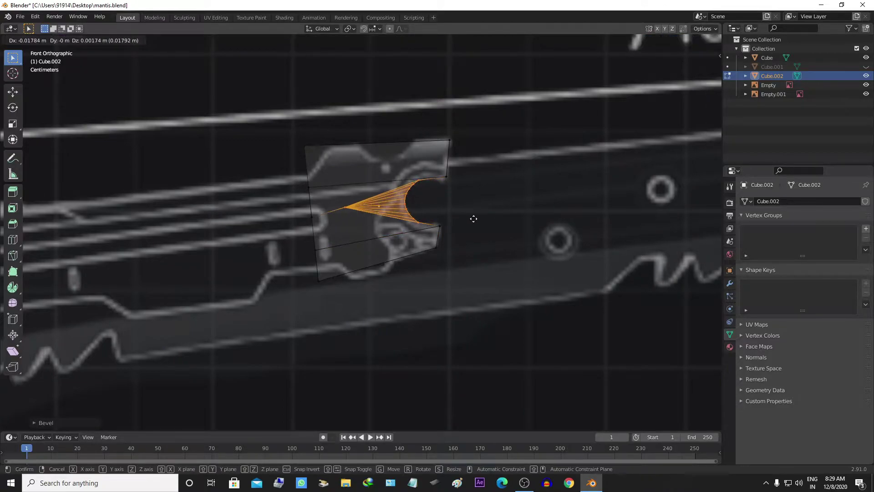
pyautogui.scroll(-5, 488, 223)
# Step: Frame the reference boards in front view and select the new plate for editing
pyautogui.scroll(-3, 507, 296)
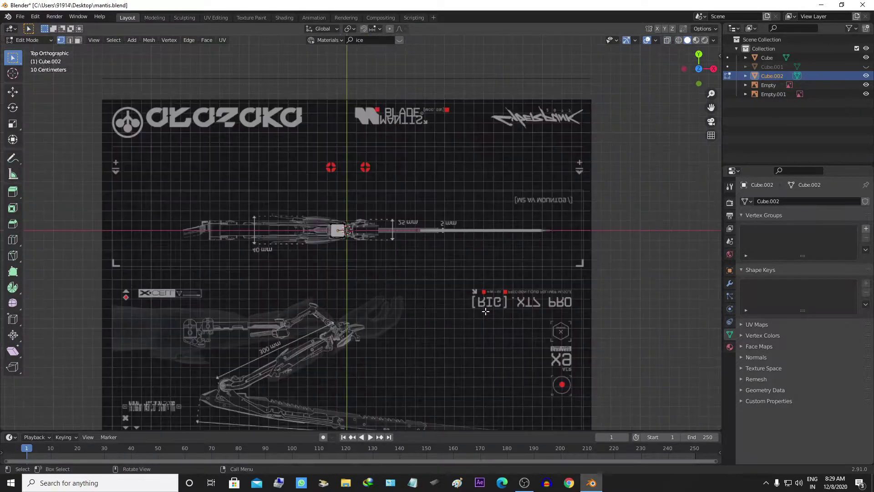
pyautogui.moveTo(507, 296); pyautogui.dragTo(458, 255, button='middle')
pyautogui.press('Tab')
pyautogui.click(400, 349)
pyautogui.press('KP_1')
pyautogui.scroll(5, 377, 313)
pyautogui.scroll(4, 375, 302)
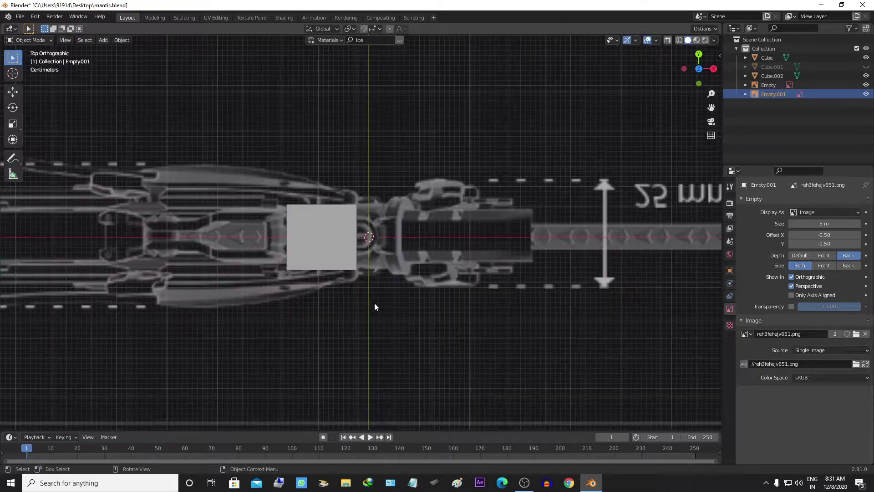
pyautogui.scroll(4, 401, 279)
pyautogui.scroll(-3, 325, 278)
pyautogui.scroll(6, 321, 311)
pyautogui.click(321, 309)
pyautogui.press('Tab')
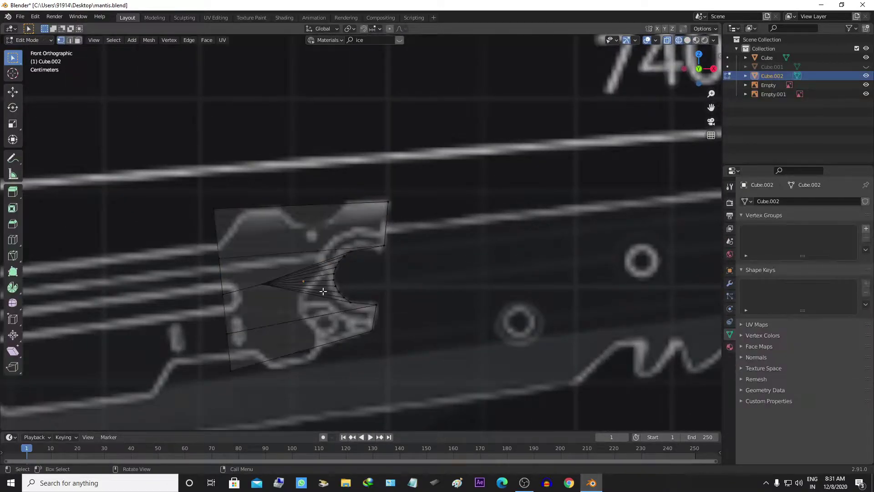
# Step: Add a vertical loop cut, shift the top-left vertex right and raise the left-middle vertex
pyautogui.click(354, 214)
pyautogui.hotkey('ctrl', 'r')
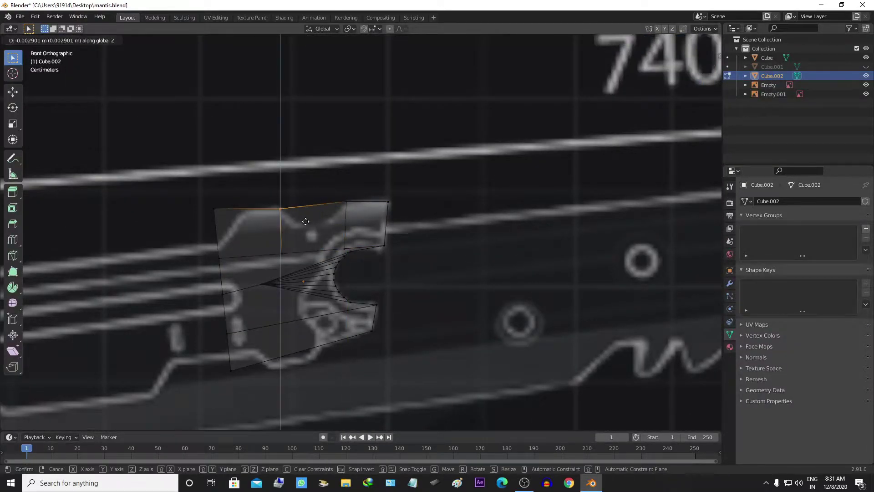
pyautogui.click(307, 229)
pyautogui.click(214, 211)
pyautogui.press('g')
pyautogui.press('x')
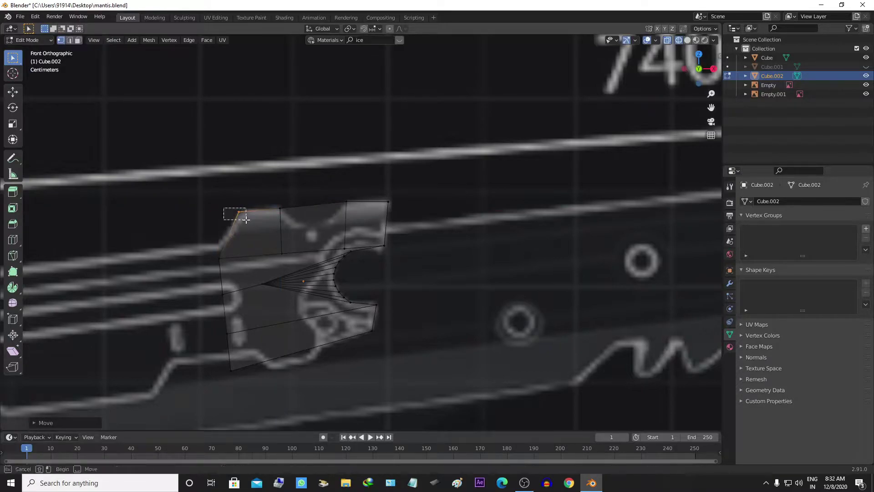
pyautogui.click(244, 264)
pyautogui.press('g')
pyautogui.press('z')
pyautogui.click(219, 249)
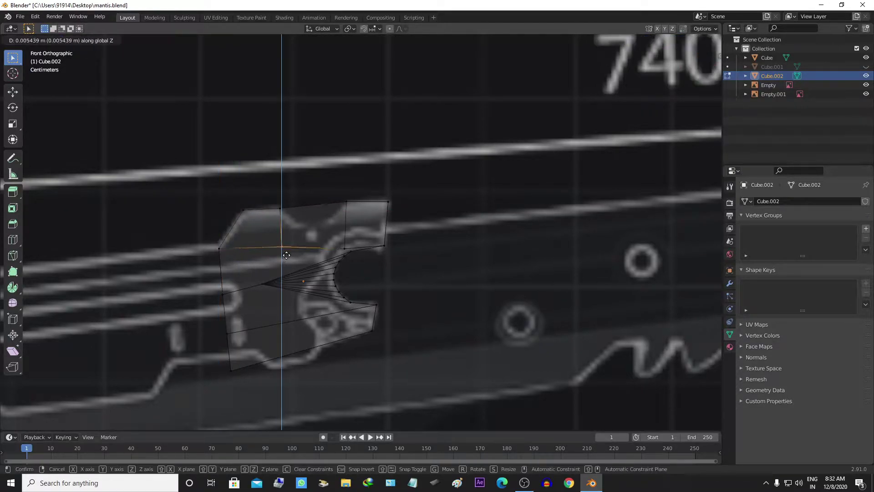
# Step: Add several loop cuts in the upper face and lower the first top vertex into the dip
pyautogui.hotkey('ctrl', 'r')
pyautogui.scroll(4, 289, 249)
pyautogui.click(288, 249)
pyautogui.click(313, 206)
pyautogui.press('g')
pyautogui.press('z')
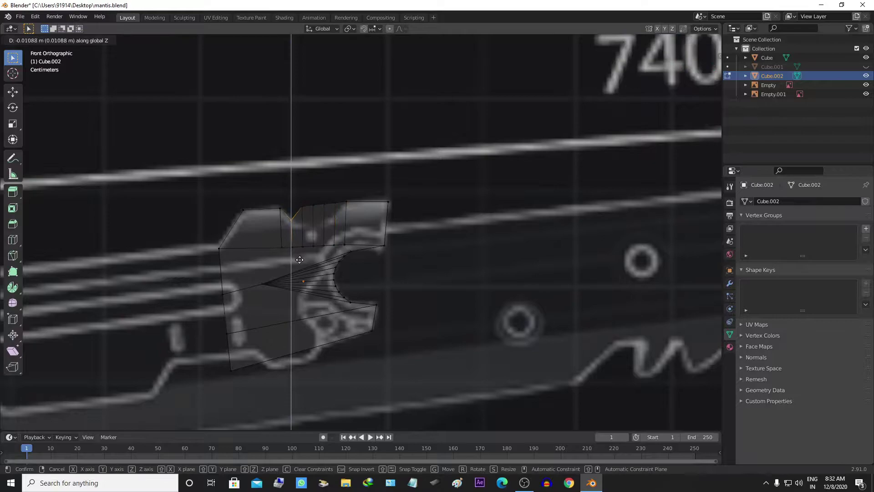
pyautogui.click(323, 261)
# Step: Lower the remaining two top vertices along Z to complete the dipped top edge
pyautogui.click(324, 203)
pyautogui.press('g')
pyautogui.press('z')
pyautogui.click(324, 223)
pyautogui.click(335, 203)
pyautogui.press('g')
pyautogui.press('z')
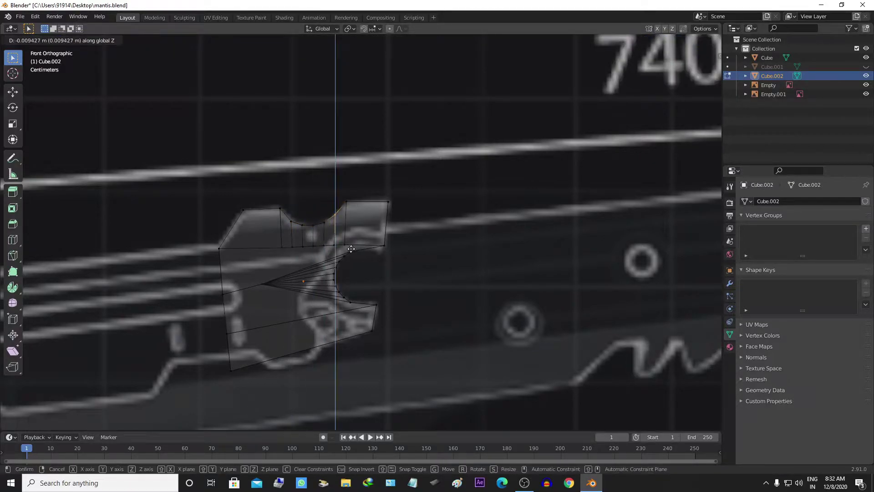
pyautogui.click(356, 250)
pyautogui.keyDown('shift'); pyautogui.scroll(-4, 361, 269); pyautogui.keyUp('shift')
# Step: Add a vertical loop cut in the lower face and move its bottom vertex onto the lower outline
pyautogui.hotkey('ctrl', 'r')
pyautogui.click(348, 269)
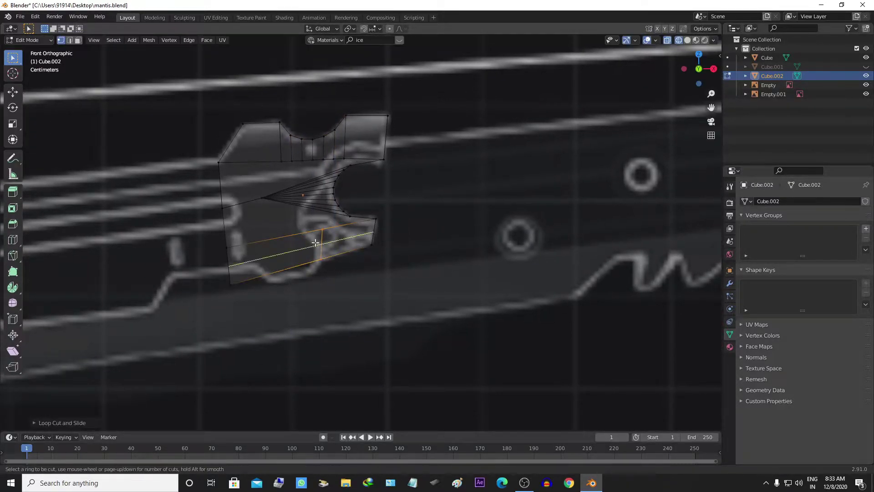
pyautogui.click(318, 269)
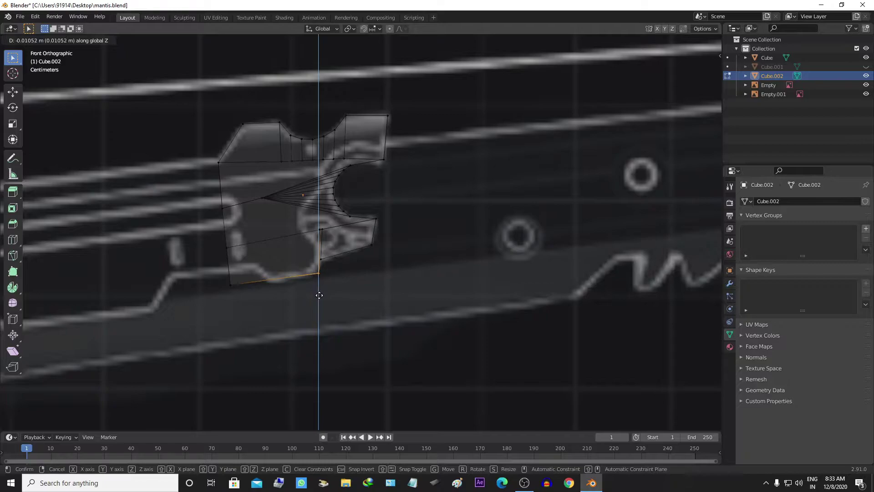
pyautogui.click(241, 249)
pyautogui.click(269, 280)
pyautogui.press('g')
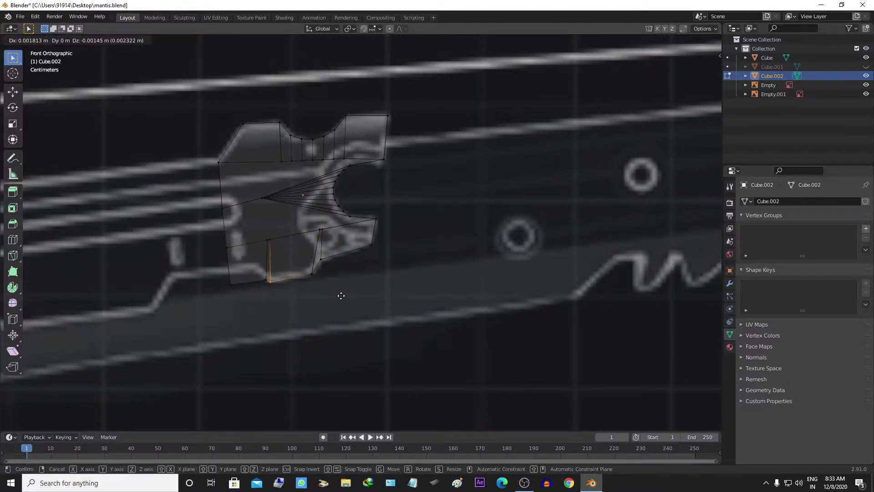
pyautogui.press('g')
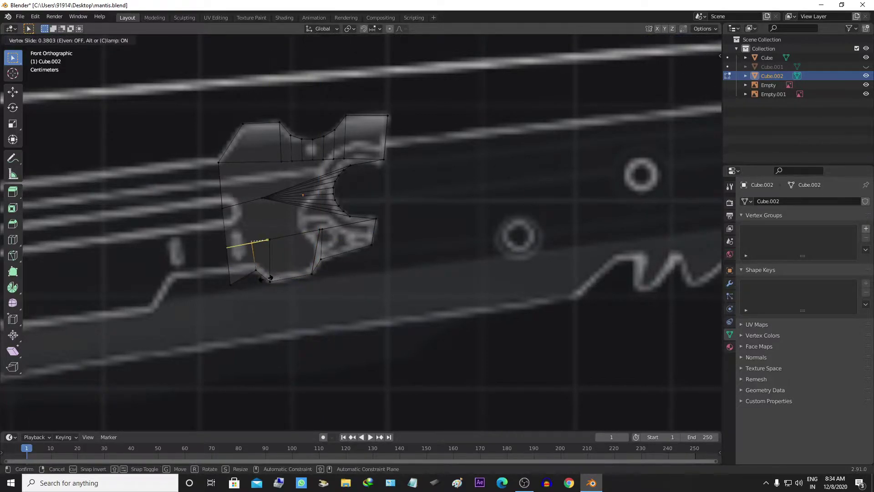
pyautogui.press('g')
pyautogui.click(239, 284)
# Step: Check the plate from the front and top views and look at the transform options
pyautogui.press('KP_7')
pyautogui.press('KP_1')
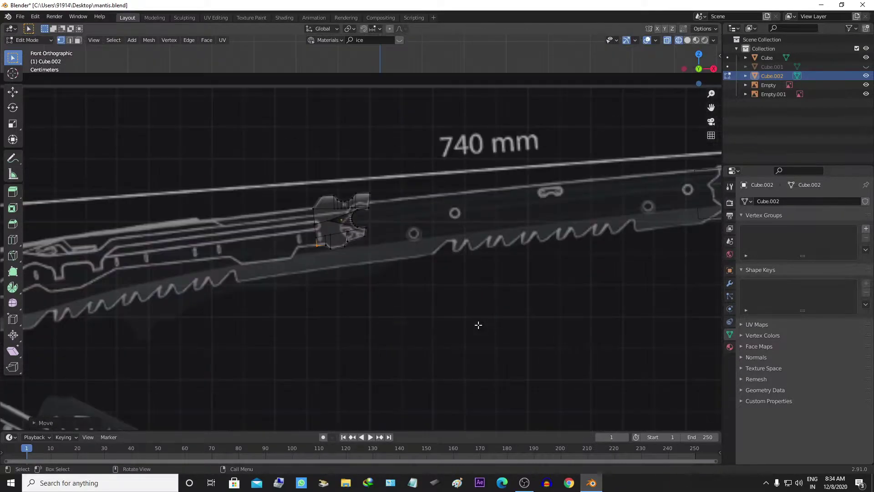
pyautogui.press('KP_7')
pyautogui.scroll(-1, 400, 316)
pyautogui.scroll(-3, 401, 316)
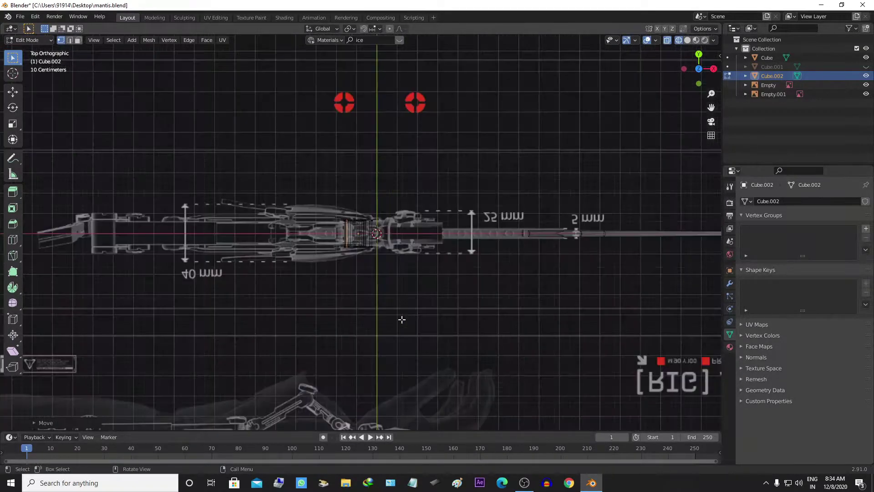
pyautogui.scroll(-1, 371, 317)
pyautogui.click(713, 28)
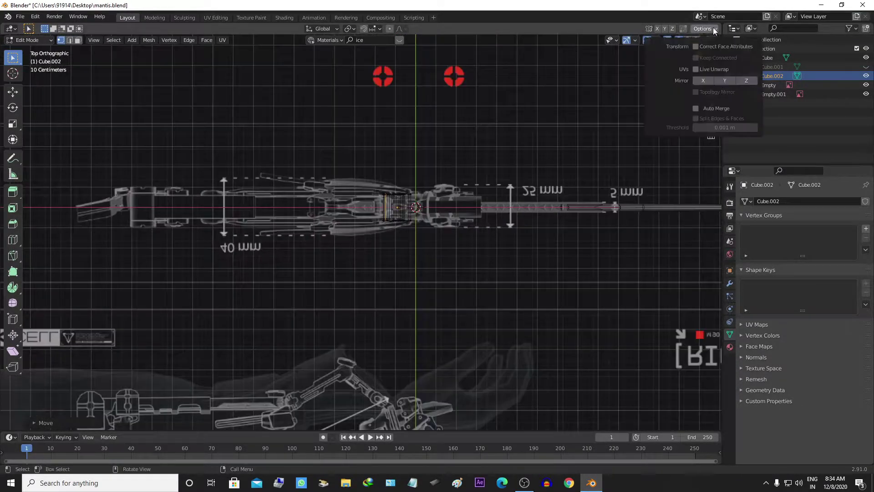
# Step: Check snapping, go to front orthographic view, and extrude the end edge into a new section along X
pyautogui.click(323, 29)
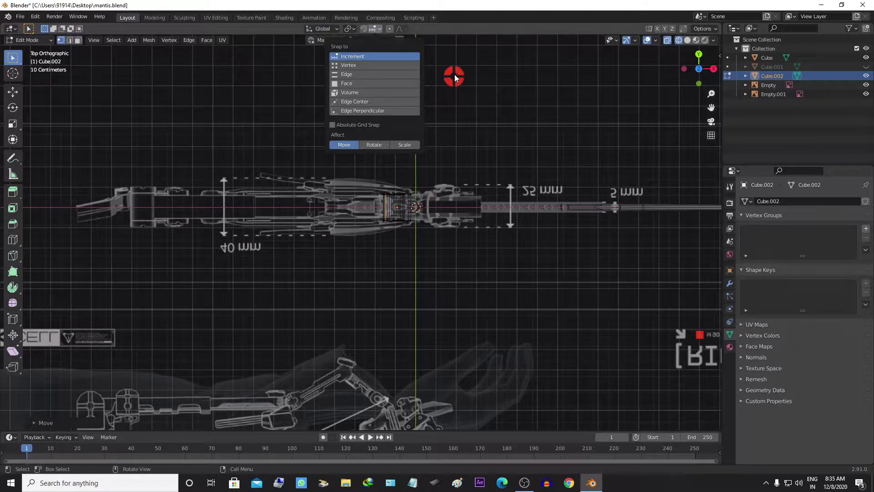
pyautogui.scroll(2, 371, 247)
pyautogui.scroll(2, 436, 273)
pyautogui.press('KP_1')
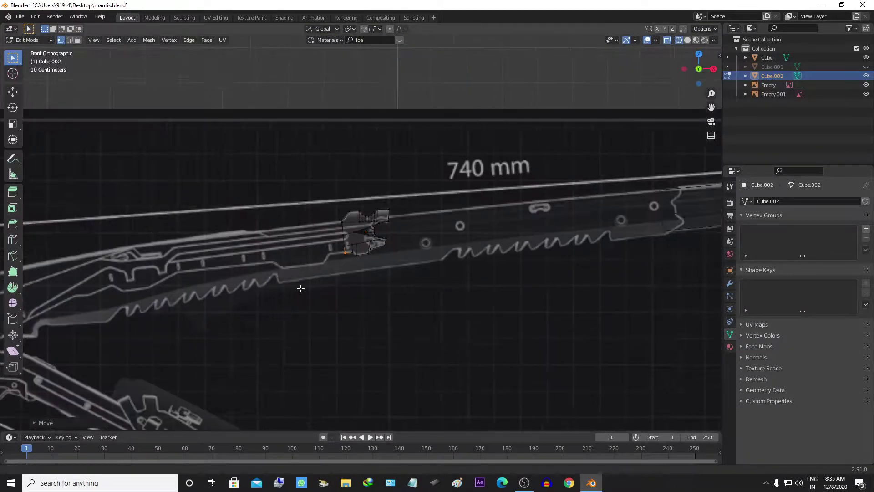
pyautogui.scroll(3, 301, 288)
pyautogui.press('e')
pyautogui.click(384, 294)
pyautogui.press('g')
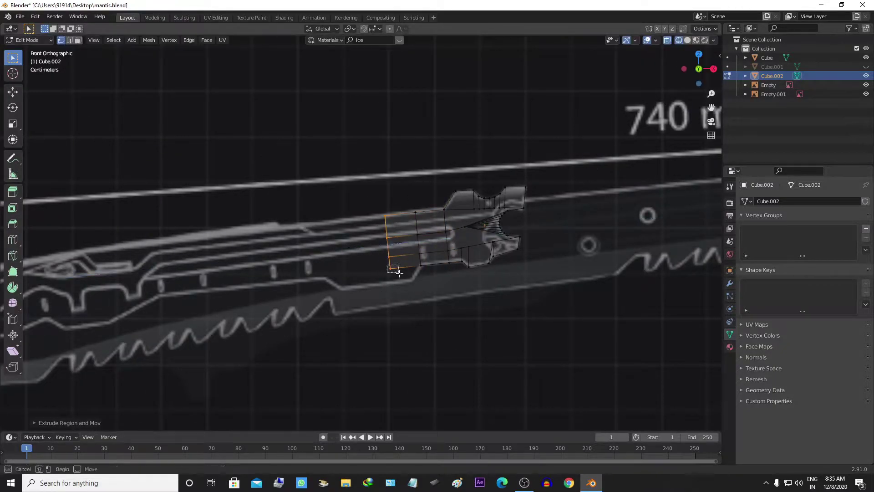
pyautogui.press('x')
pyautogui.click(402, 257)
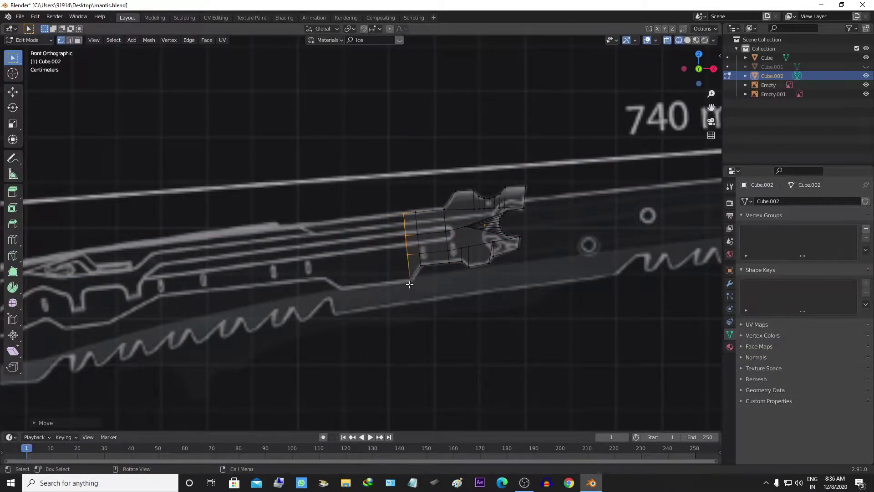
# Step: Select the left-end vertices, reposition that edge and lower it along Z
pyautogui.press('g')
pyautogui.click(326, 280)
pyautogui.moveTo(301, 215); pyautogui.dragTo(316, 238)
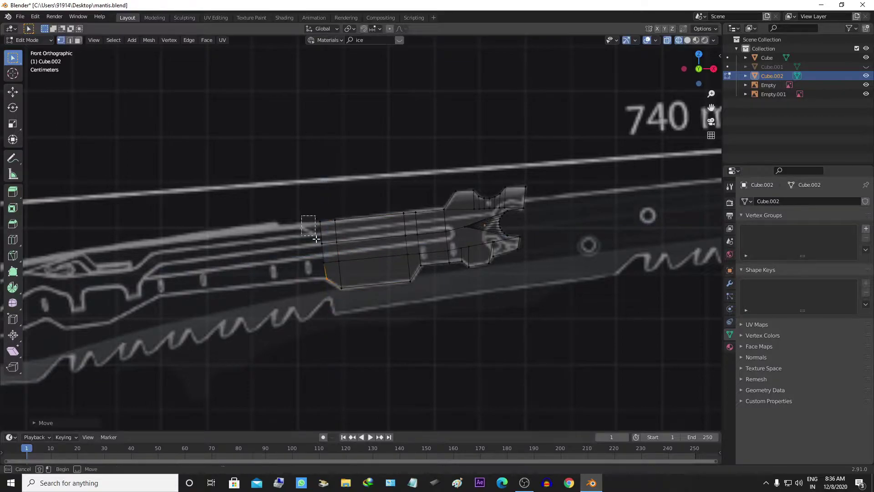
pyautogui.press('g')
pyautogui.click(193, 308)
pyautogui.scroll(-1, 193, 308)
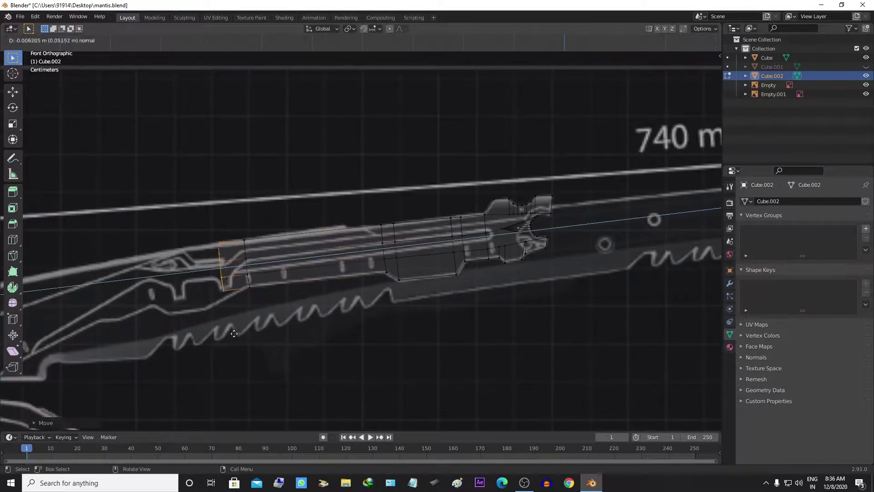
pyautogui.press('g')
pyautogui.press('z')
pyautogui.click(233, 357)
# Step: Extrude the left edge into a new face and raise it along Z
pyautogui.press('e')
pyautogui.click(176, 344)
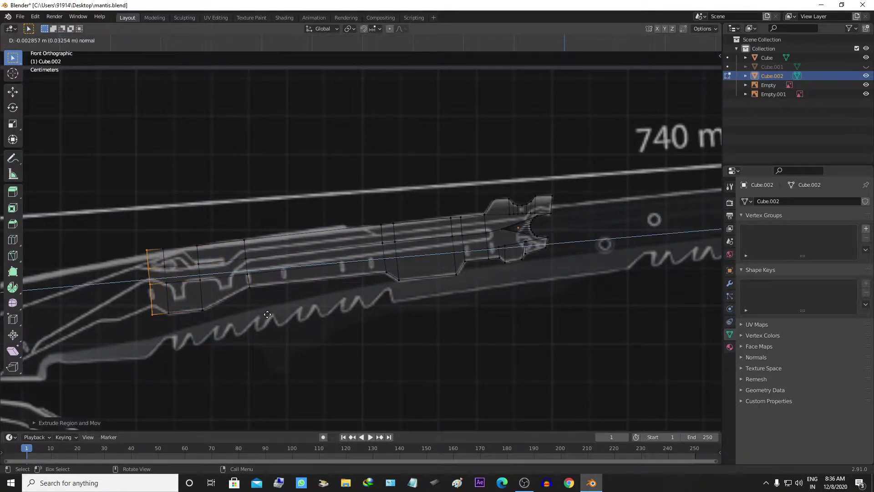
pyautogui.press('g')
pyautogui.press('z')
pyautogui.click(152, 312)
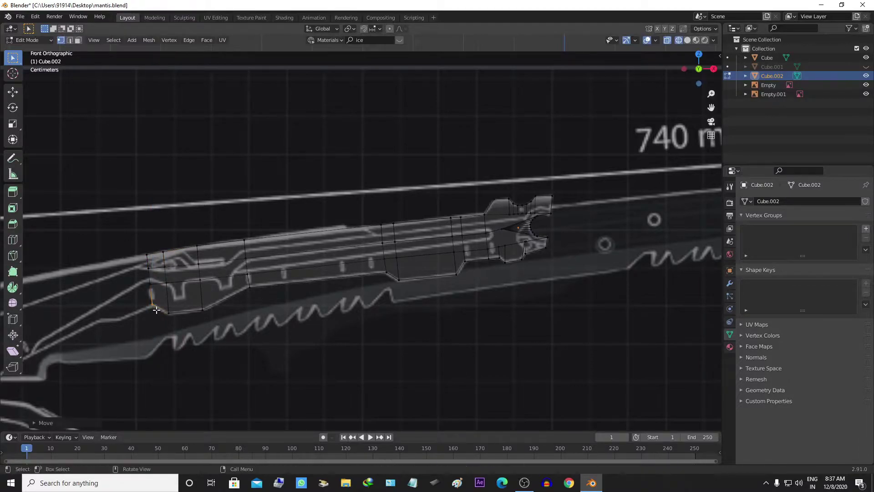
# Step: Extrude another face and stretch it further left along the reference blade
pyautogui.keyDown('shift'); pyautogui.moveTo(160, 314); pyautogui.dragTo(276, 305, button='middle'); pyautogui.keyUp('shift')
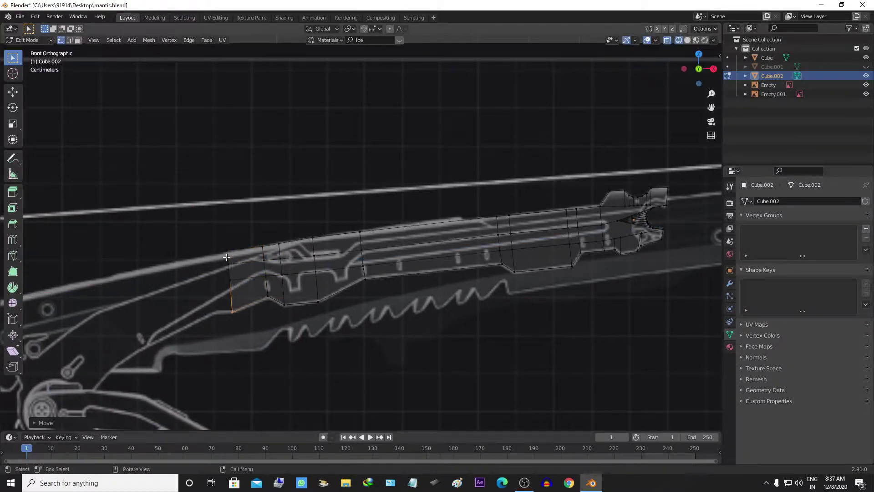
pyautogui.press('e')
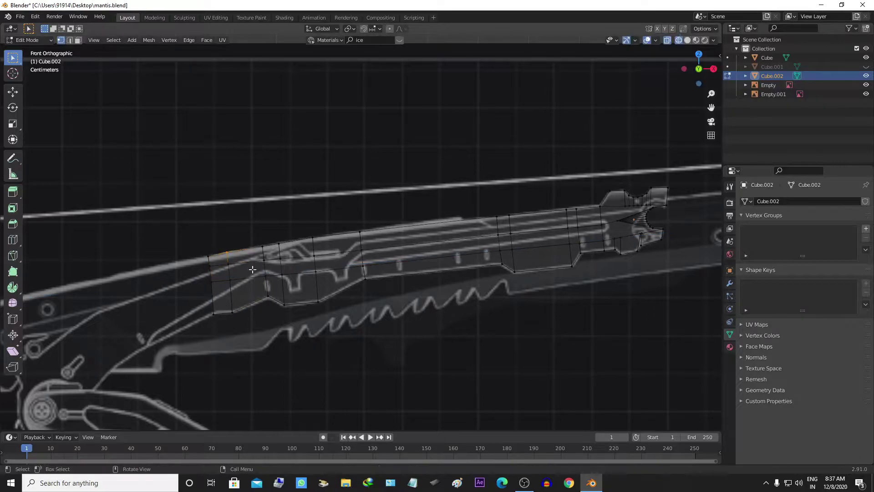
pyautogui.click(279, 344)
pyautogui.scroll(2, 279, 344)
pyautogui.press('g')
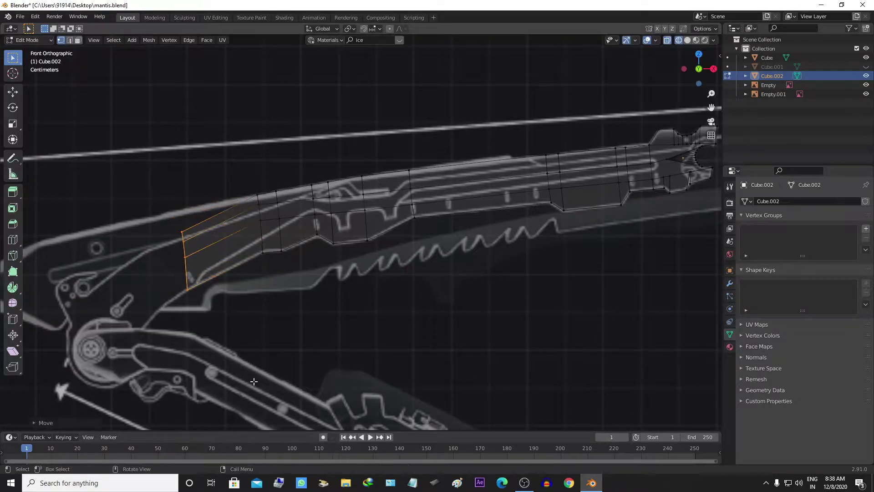
pyautogui.click(193, 281)
pyautogui.moveTo(193, 280)
pyautogui.keyDown('shift'); pyautogui.mouseDown(button='middle')
pyautogui.moveTo(235, 292)
pyautogui.moveTo(210, 317)
pyautogui.mouseUp(button='middle'); pyautogui.keyUp('shift')
pyautogui.scroll(1, 273, 302)
pyautogui.scroll(-2, 320, 294)
pyautogui.keyDown('shift'); pyautogui.scroll(2, 320, 294); pyautogui.keyUp('shift')
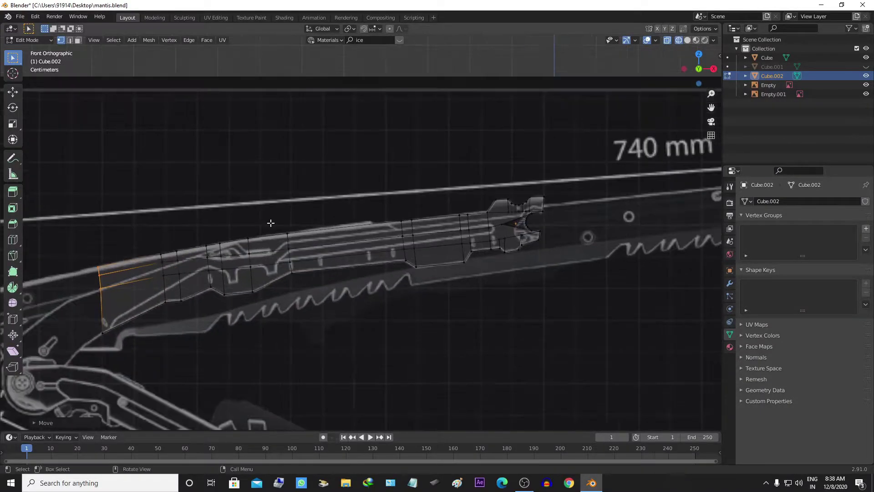
pyautogui.scroll(2, 279, 228)
# Step: Add an edge loop, then box-select the middle vertices and drop them into a V-shaped notch
pyautogui.scroll(-1, 244, 226)
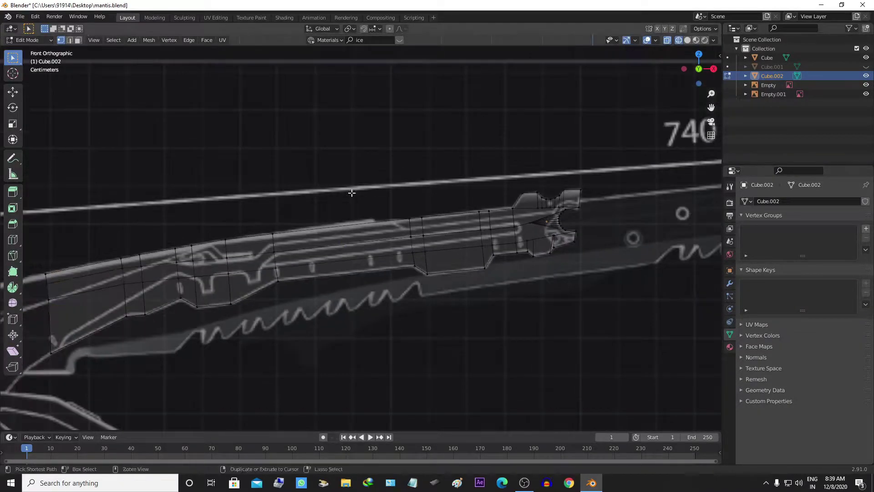
pyautogui.hotkey('ctrl', 'r')
pyautogui.click(311, 224)
pyautogui.hotkey('ctrl', 'z')
pyautogui.press('b')
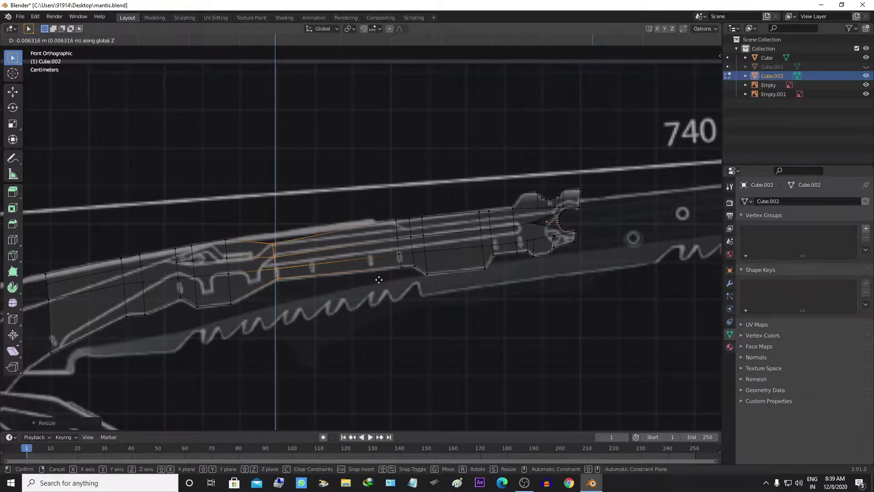
pyautogui.moveTo(205, 232); pyautogui.dragTo(236, 281)
pyautogui.press('g')
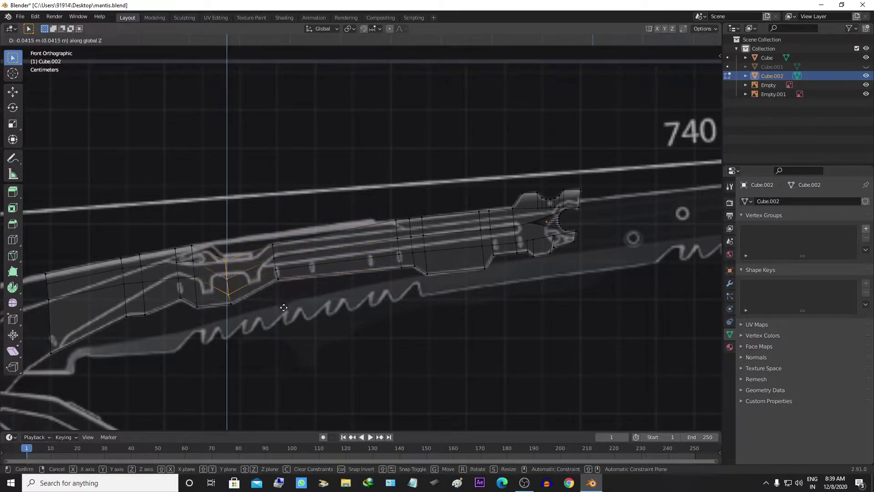
pyautogui.click(282, 309)
# Step: Select the vertices beside the notch and adjust them vertically along Z
pyautogui.press('Escape')
pyautogui.press('b')
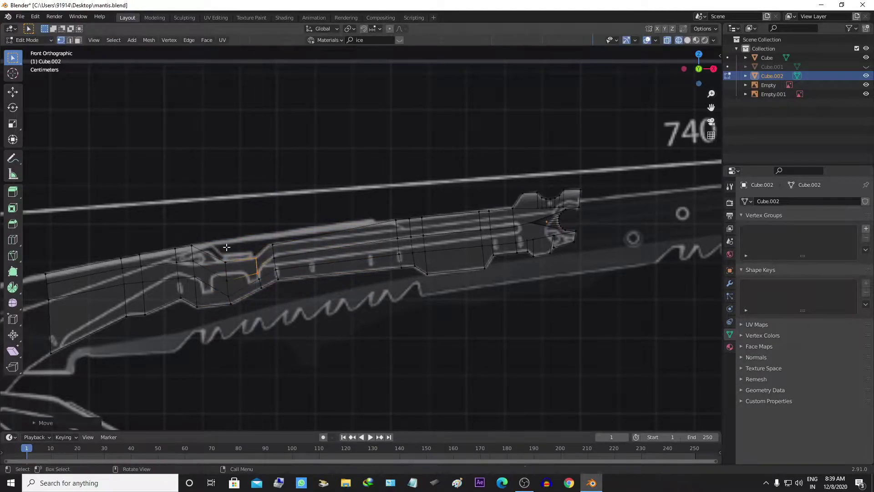
pyautogui.moveTo(182, 252); pyautogui.dragTo(207, 310)
pyautogui.press('b')
pyautogui.press('Escape')
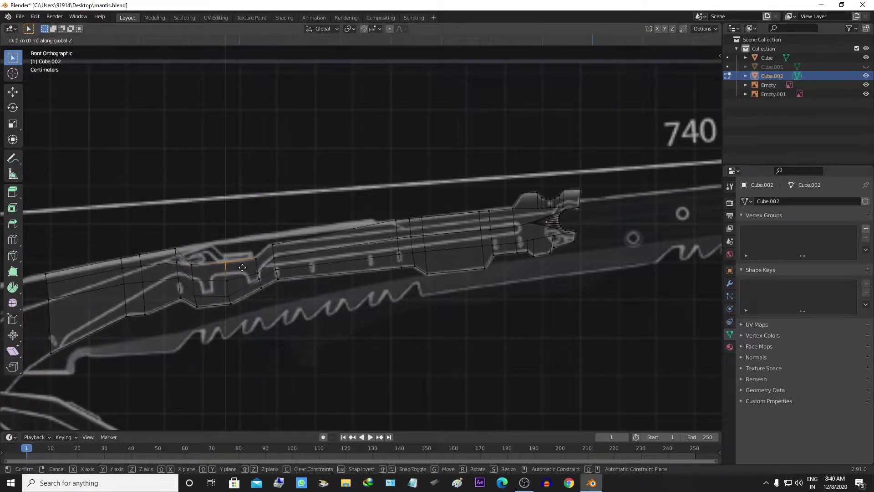
pyautogui.click(177, 264)
pyautogui.press('g')
pyautogui.press('z')
pyautogui.press('Escape')
# Step: Lower the blade's front vertices at the left along Z
pyautogui.keyDown('shift'); pyautogui.moveTo(273, 262); pyautogui.dragTo(409, 222, button='middle'); pyautogui.keyUp('shift')
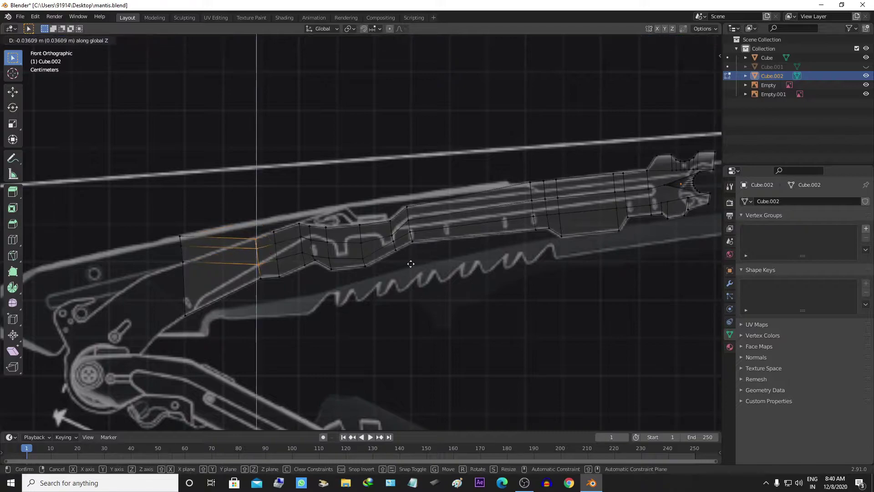
pyautogui.click(182, 255)
pyautogui.press('g')
pyautogui.press('z')
pyautogui.click(276, 236)
# Step: Move the front-edge vertices into place near the hinge
pyautogui.press('Escape')
pyautogui.keyDown('shift'); pyautogui.moveTo(197, 334); pyautogui.dragTo(305, 265, button='middle'); pyautogui.keyUp('shift')
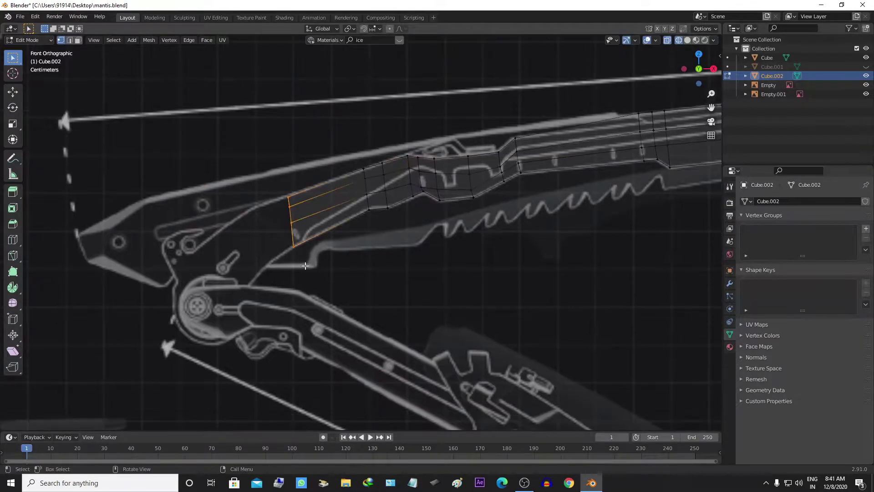
pyautogui.press('z')
pyautogui.press('z')
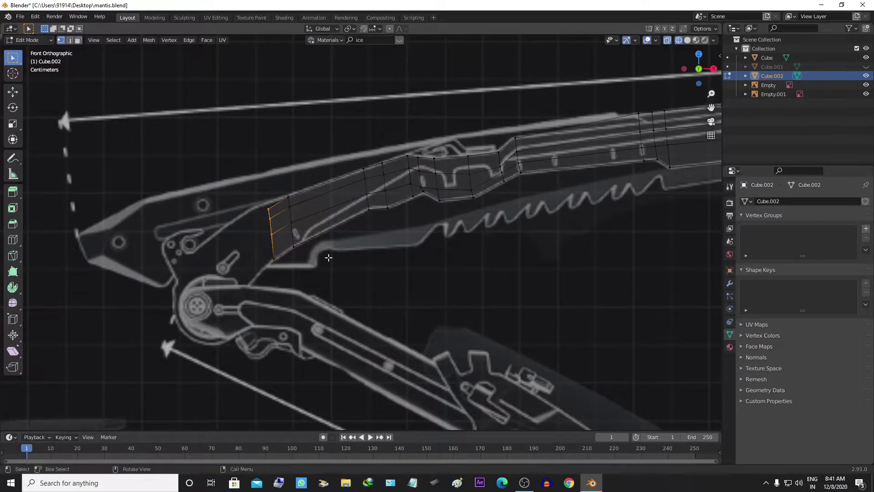
pyautogui.press('g')
pyautogui.click(302, 236)
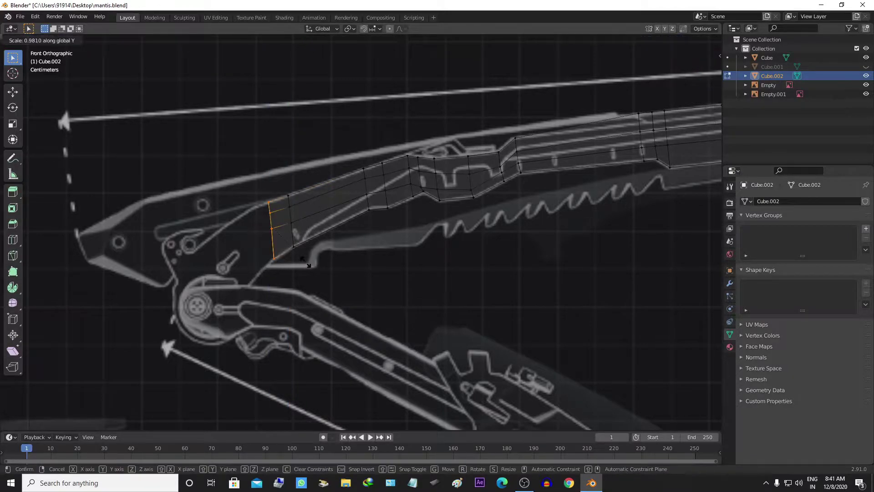
# Step: Rotate the left end edge and extrude it repeatedly down toward the round hinge joint
pyautogui.press('r')
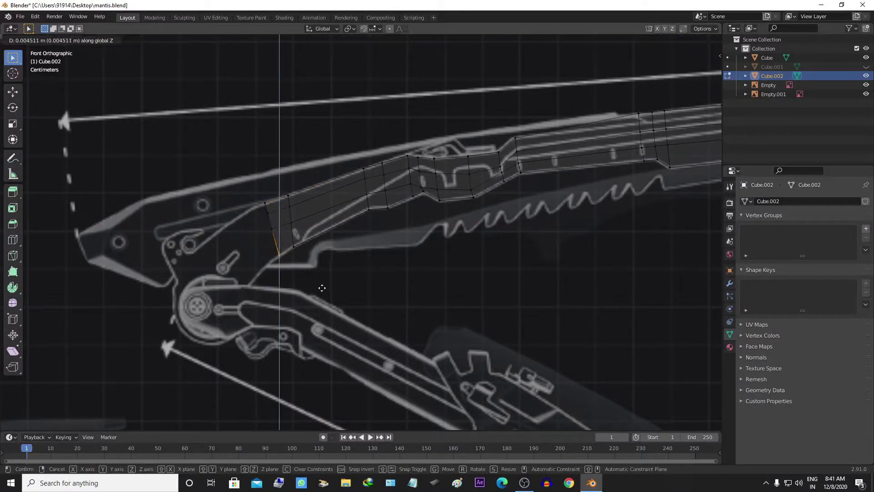
pyautogui.press('e')
pyautogui.click(326, 309)
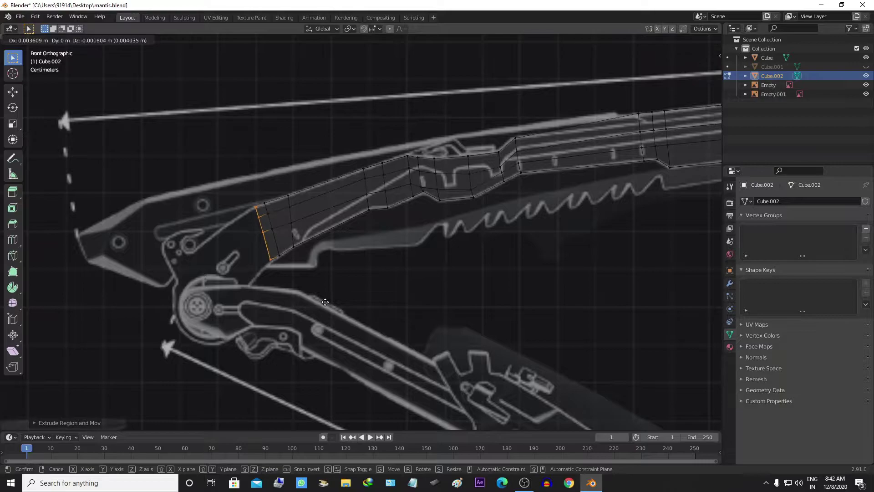
pyautogui.moveTo(245, 202); pyautogui.dragTo(255, 220)
pyautogui.press('e')
pyautogui.click(305, 289)
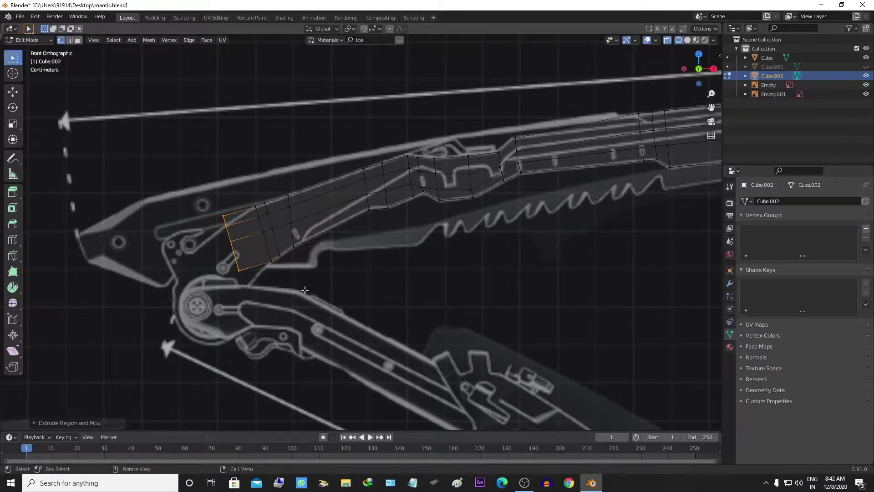
pyautogui.press('e')
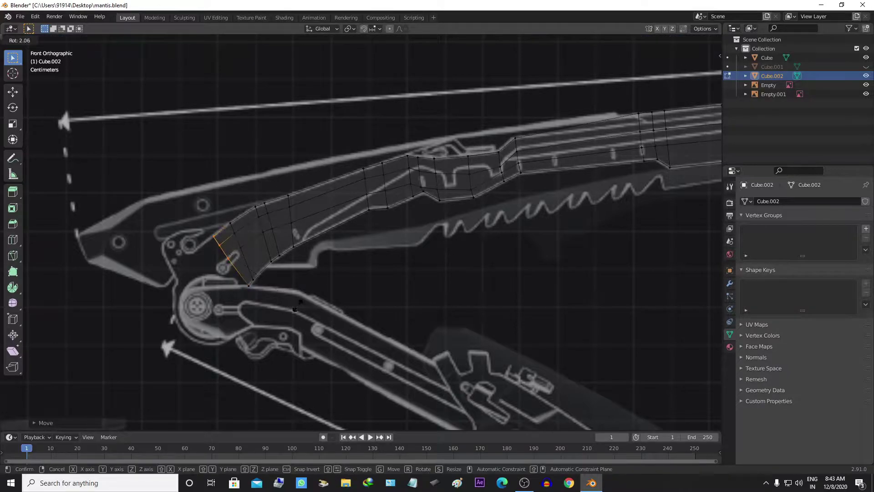
pyautogui.press('e')
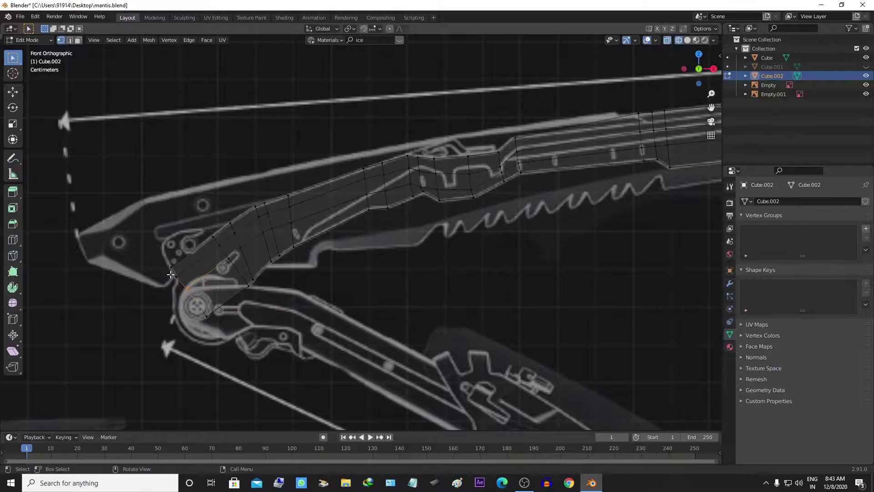
# Step: Finish the face over the hinge and add unslid lengthwise loop cuts along the blade
pyautogui.click(228, 346)
pyautogui.hotkey('ctrl', 'r')
pyautogui.scroll(6, 195, 319)
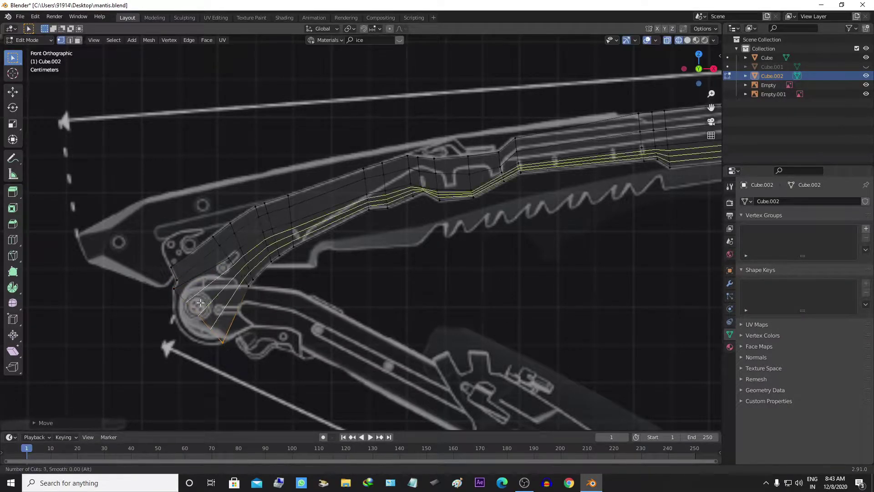
pyautogui.click(196, 319)
pyautogui.rightClick(191, 297)
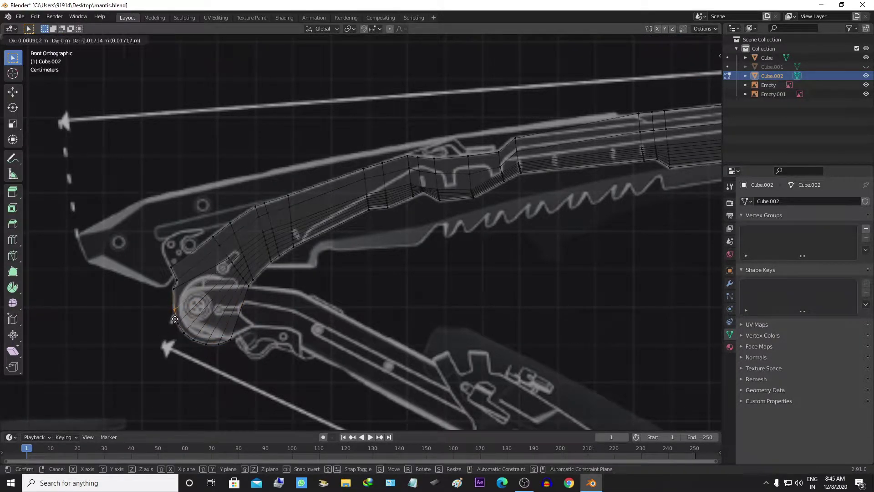
# Step: Scale the hinge end edge along X and rotate it to match the reference
pyautogui.rightClick(176, 300)
pyautogui.click(176, 301)
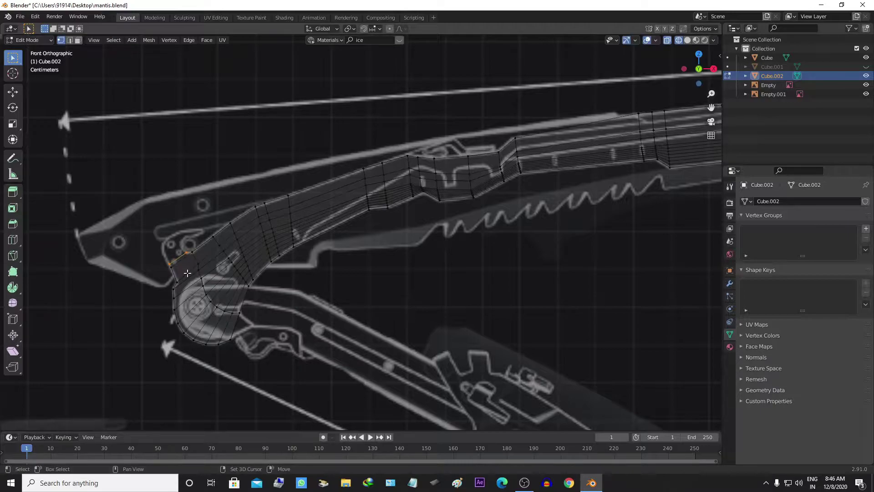
pyautogui.press('x')
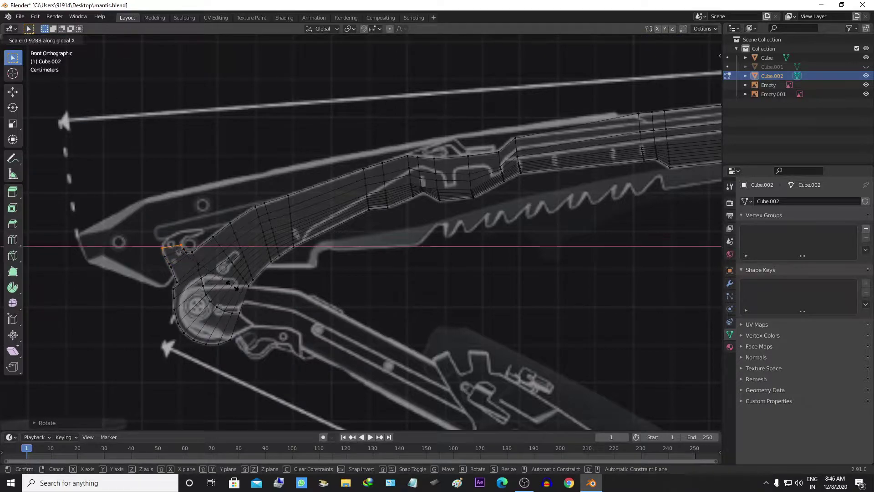
pyautogui.click(244, 286)
pyautogui.press('r')
pyautogui.click(251, 291)
pyautogui.press('r')
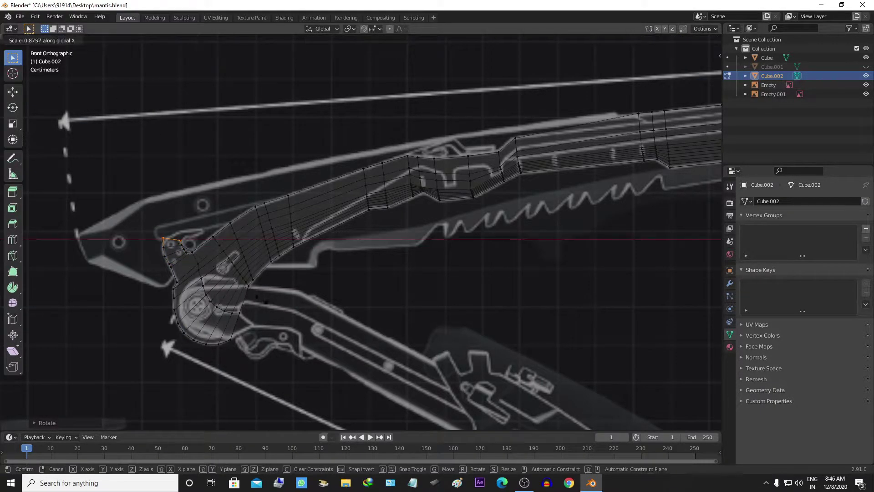
pyautogui.click(219, 276)
pyautogui.press('s')
pyautogui.press('x')
pyautogui.click(220, 277)
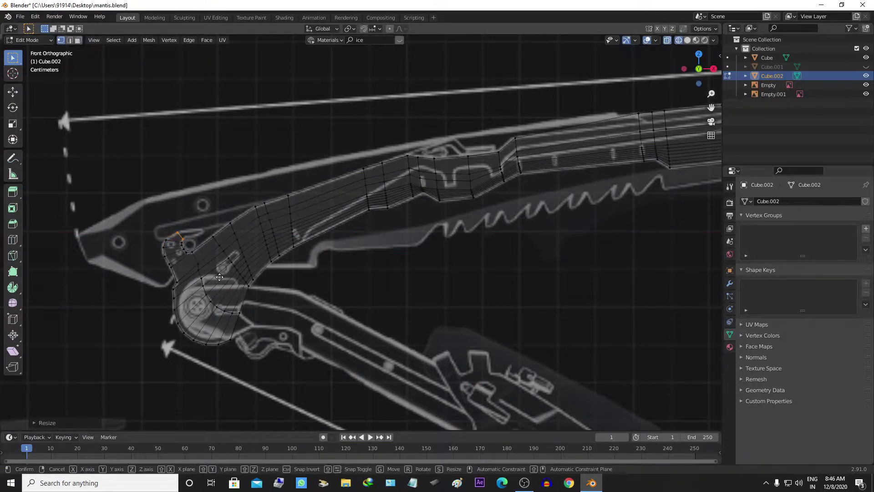
# Step: Rotate the hinge vertices further into the reference's upper notch
pyautogui.scroll(3, 214, 286)
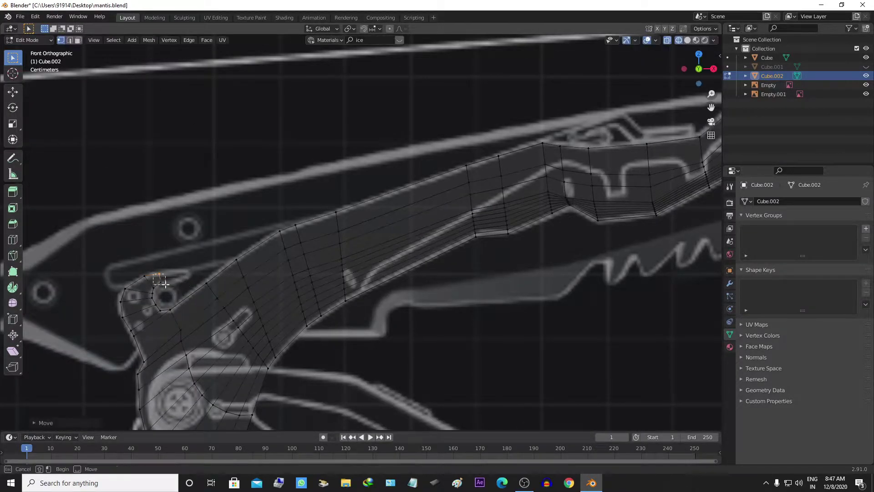
pyautogui.press('r')
pyautogui.click(195, 276)
pyautogui.scroll(2, 195, 277)
pyautogui.press('g')
pyautogui.press('z')
pyautogui.press('z')
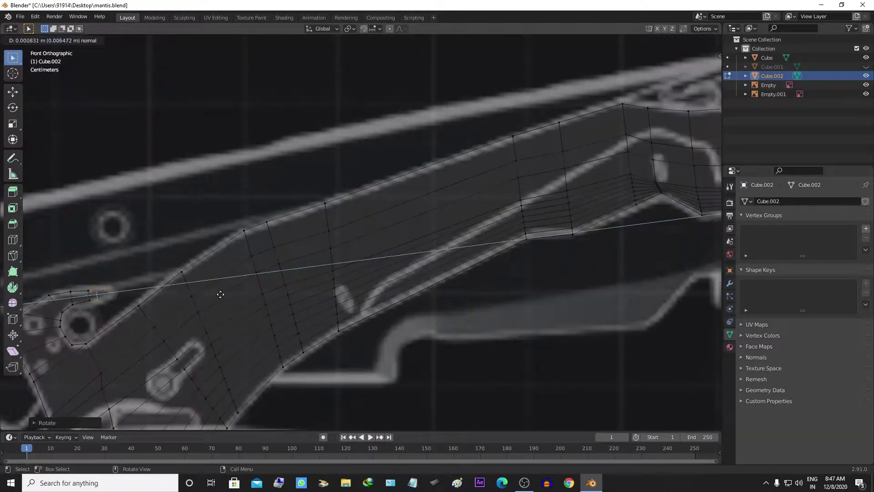
pyautogui.press('Escape')
# Step: Orbit to inspect the blade in 3D and turn on X-ray over the reference
pyautogui.scroll(-5, 273, 292)
pyautogui.moveTo(319, 293)
pyautogui.mouseDown(button='middle')
pyautogui.moveTo(296, 269)
pyautogui.moveTo(358, 274)
pyautogui.moveTo(347, 289)
pyautogui.mouseUp(button='middle')
pyautogui.scroll(3, 295, 260)
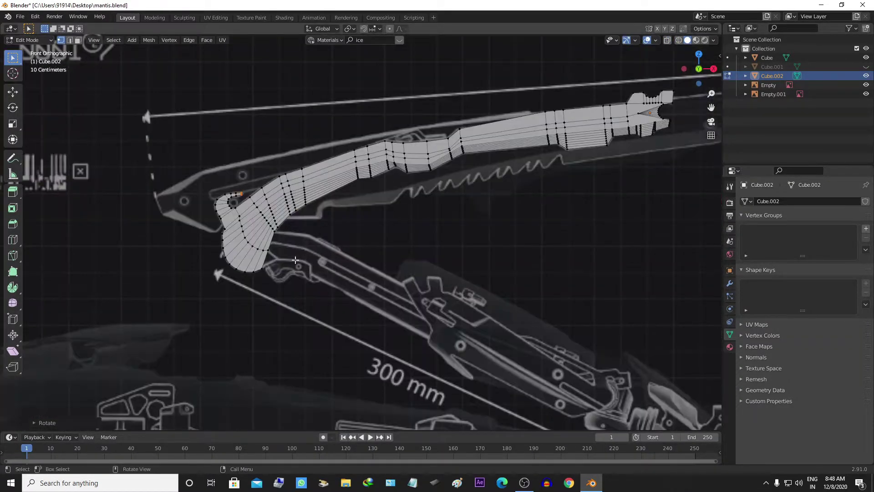
pyautogui.hotkey('alt', 'z')
pyautogui.scroll(2, 474, 253)
pyautogui.scroll(3, 303, 273)
# Step: Move the selected top-edge vertices onto the reference outline
pyautogui.moveTo(560, 211); pyautogui.dragTo(592, 224)
pyautogui.press('g')
pyautogui.click(604, 225)
pyautogui.scroll(-3, 455, 273)
pyautogui.scroll(5, 278, 313)
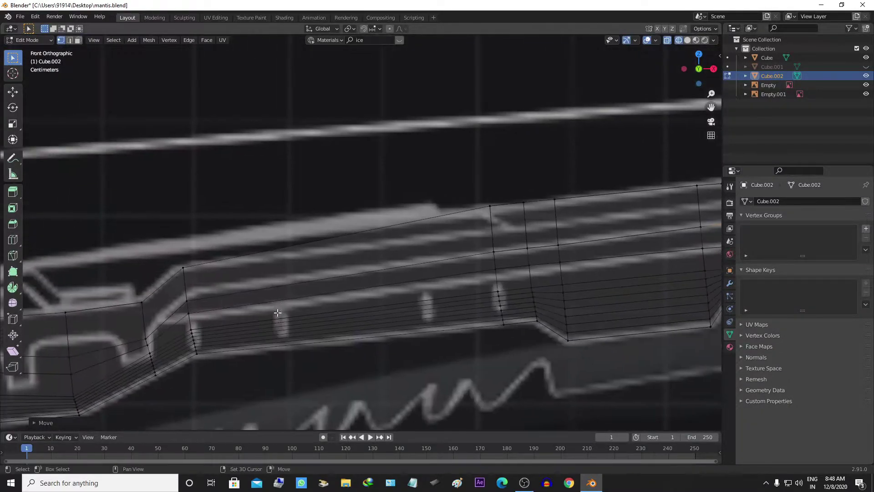
pyautogui.scroll(-2, 278, 313)
pyautogui.scroll(2, 238, 303)
# Step: Reposition individual top-edge vertices to form the step in the edge
pyautogui.click(277, 275)
pyautogui.press('g')
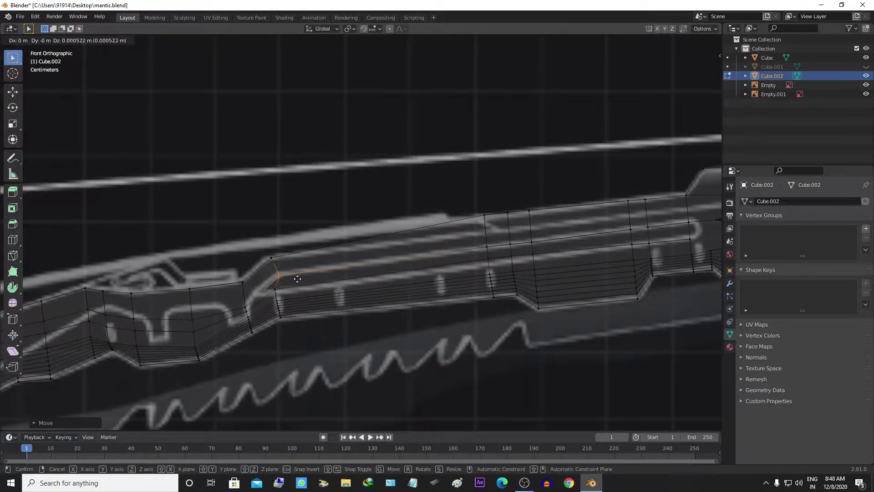
pyautogui.click(297, 279)
pyautogui.press('g')
pyautogui.click(643, 246)
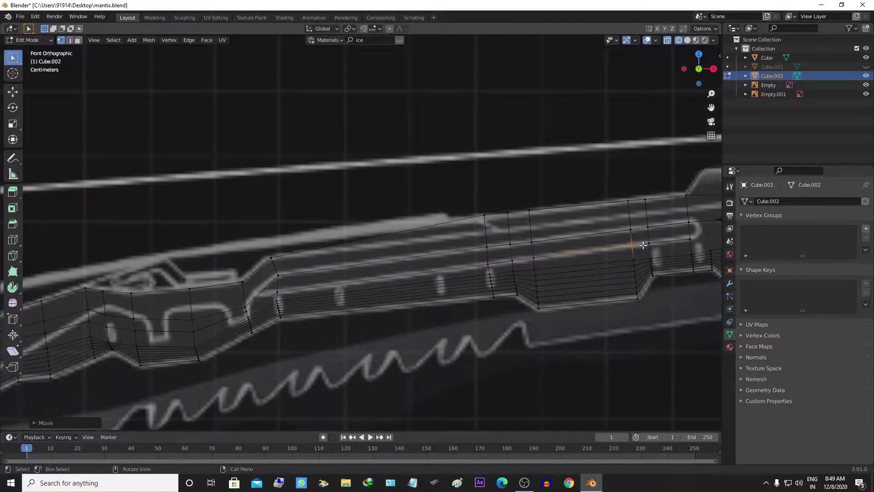
pyautogui.click(245, 308)
pyautogui.press('g')
pyautogui.click(277, 275)
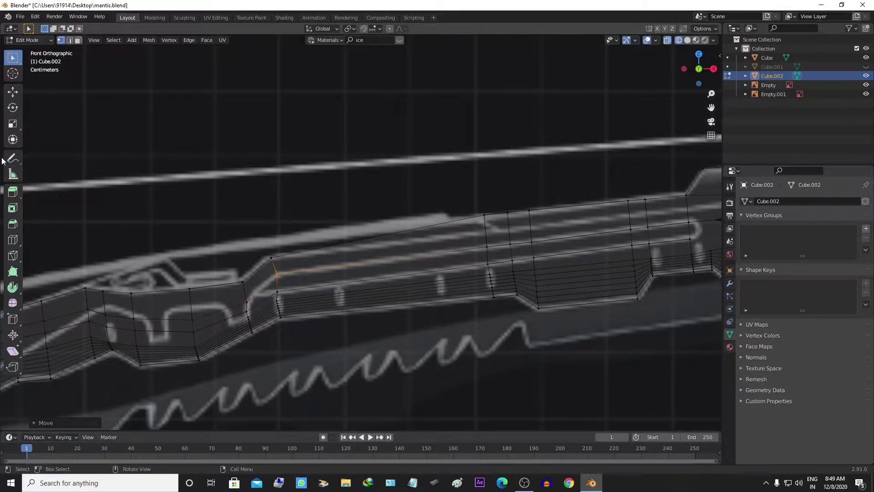
# Step: Select the long strip of faces along the blade's side and inset it
pyautogui.moveTo(701, 232); pyautogui.dragTo(452, 269, button='middle')
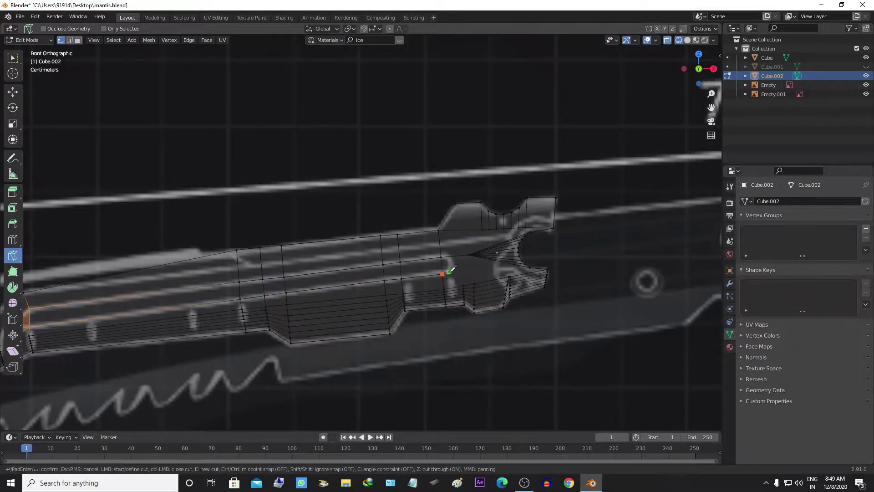
pyautogui.keyDown('shift'); pyautogui.moveTo(162, 238); pyautogui.dragTo(262, 219, button='middle'); pyautogui.keyUp('shift')
pyautogui.press('w')
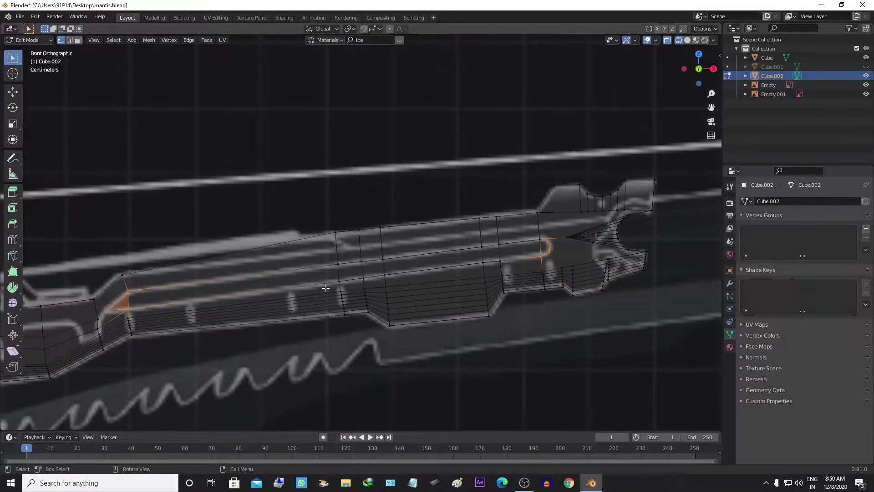
pyautogui.click(218, 284)
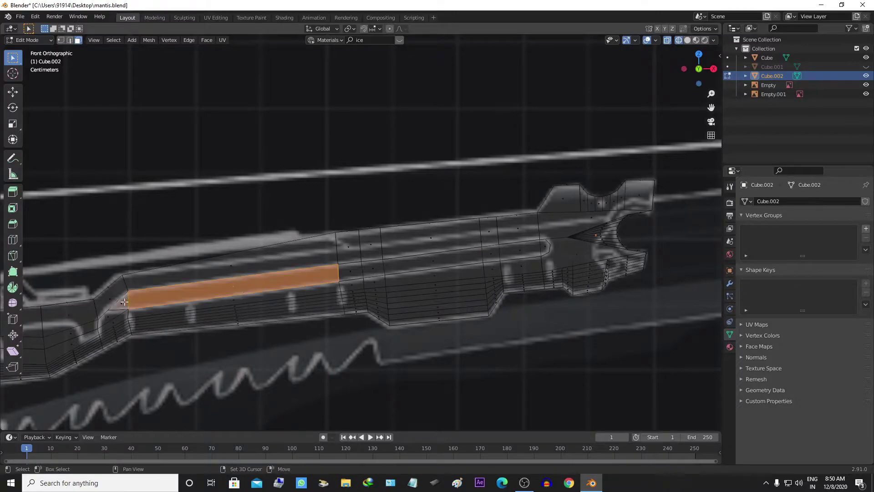
pyautogui.keyDown('shift'); pyautogui.click(519, 249); pyautogui.keyUp('shift')
pyautogui.press('i')
pyautogui.click(439, 332)
# Step: Push the inset strip inward with Shrink/Fatten to form a recessed groove, then return to front X-ray view
pyautogui.hotkey('alt', 's')
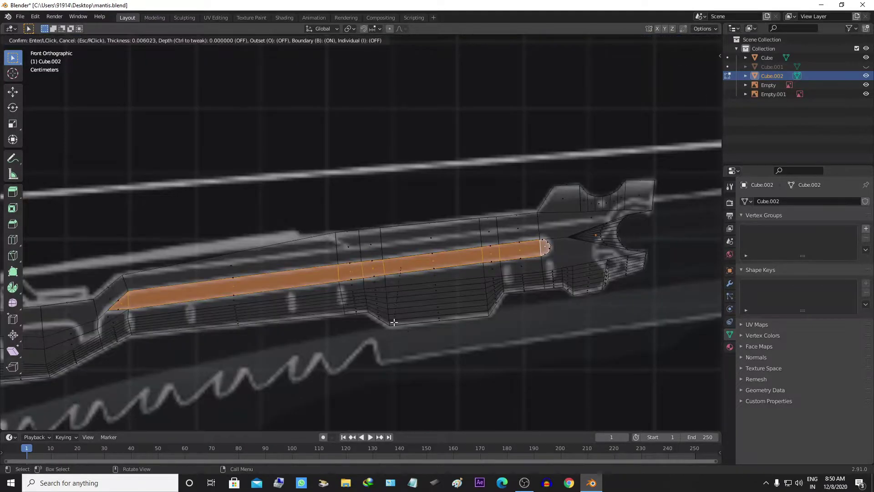
pyautogui.hotkey('alt', 'z')
pyautogui.moveTo(416, 318); pyautogui.dragTo(349, 276, button='middle')
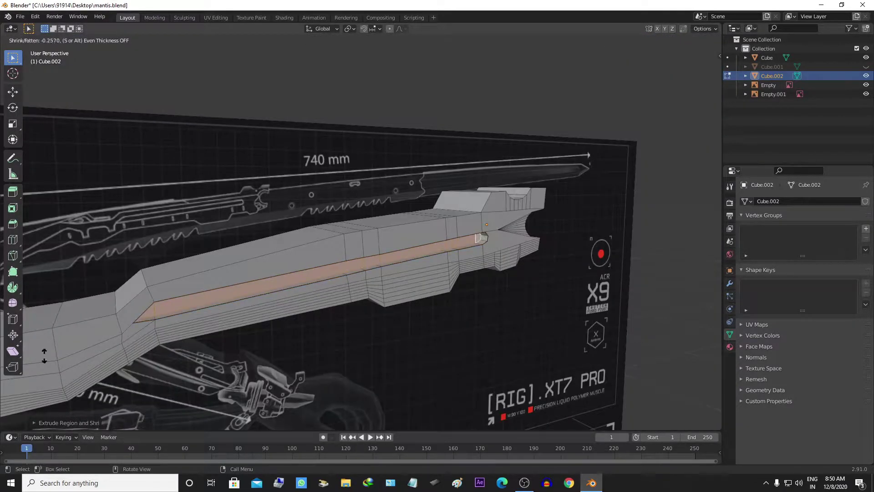
pyautogui.click(251, 73)
pyautogui.moveTo(410, 345); pyautogui.dragTo(319, 273, button='middle')
pyautogui.press('KP_1')
pyautogui.hotkey('alt', 'z')
pyautogui.scroll(3, 319, 273)
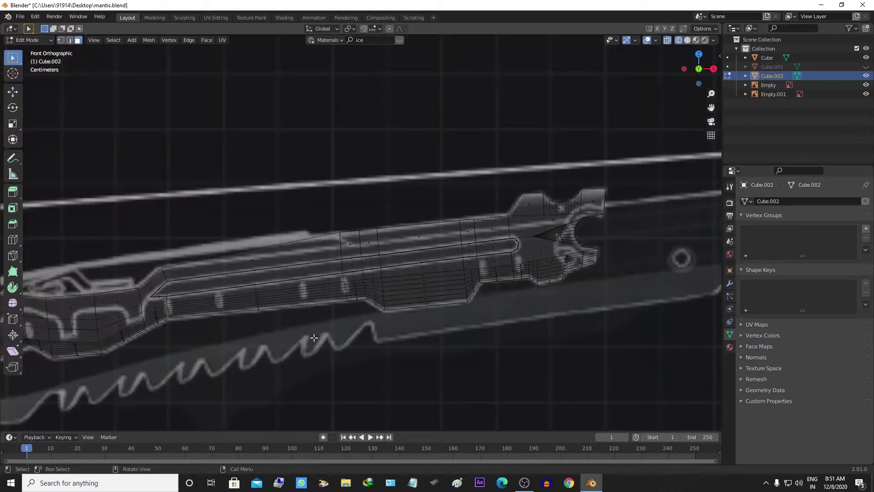
pyautogui.scroll(-2, 208, 309)
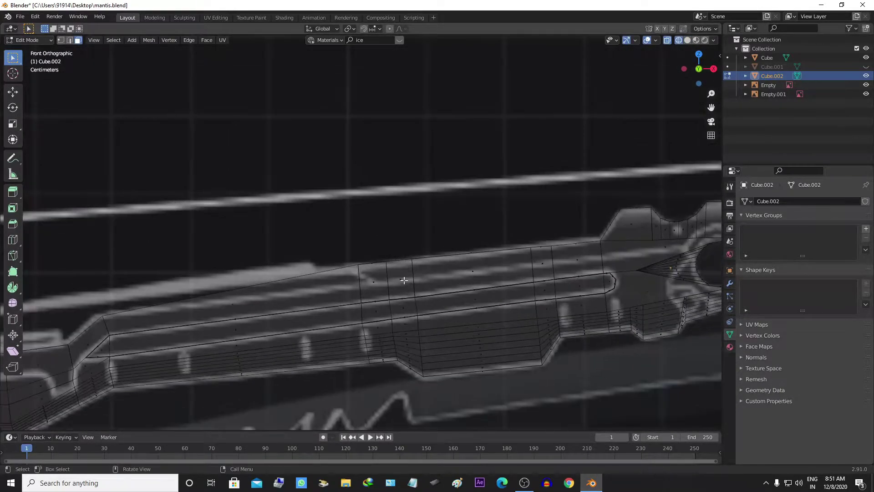
pyautogui.scroll(3, 401, 303)
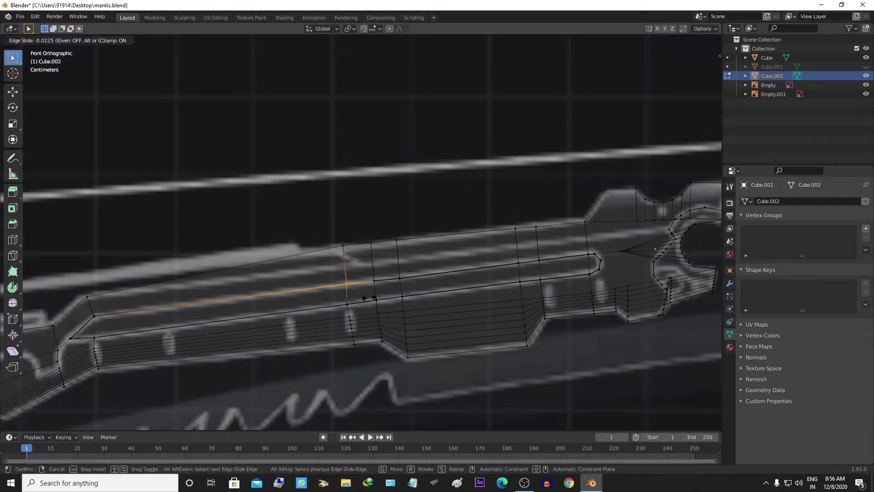
# Step: Slide a vertical edge loop along the blade to its new position
pyautogui.click(368, 298)
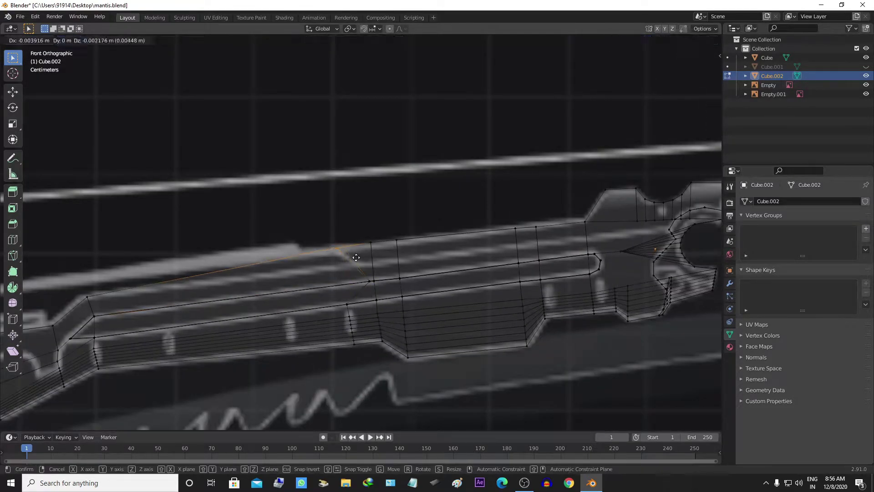
pyautogui.keyDown('alt'); pyautogui.click(374, 274); pyautogui.keyUp('alt')
pyautogui.press('g')
pyautogui.press('g')
pyautogui.click(337, 261)
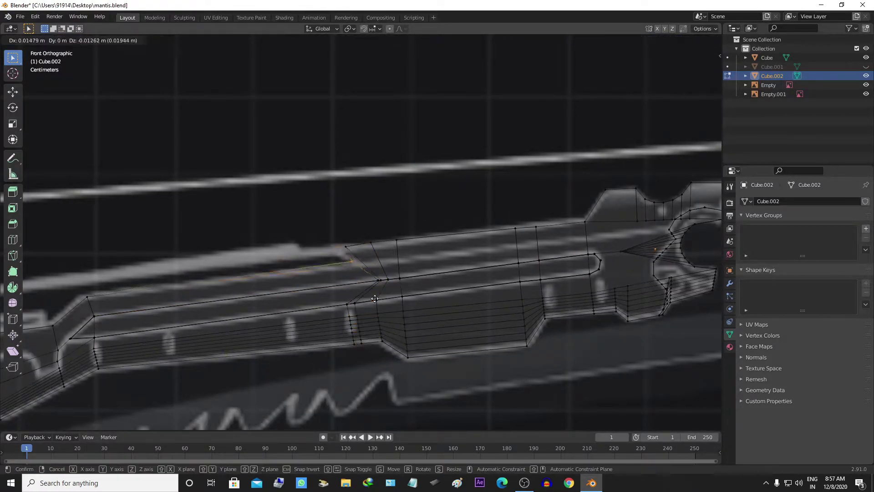
pyautogui.scroll(2, 378, 272)
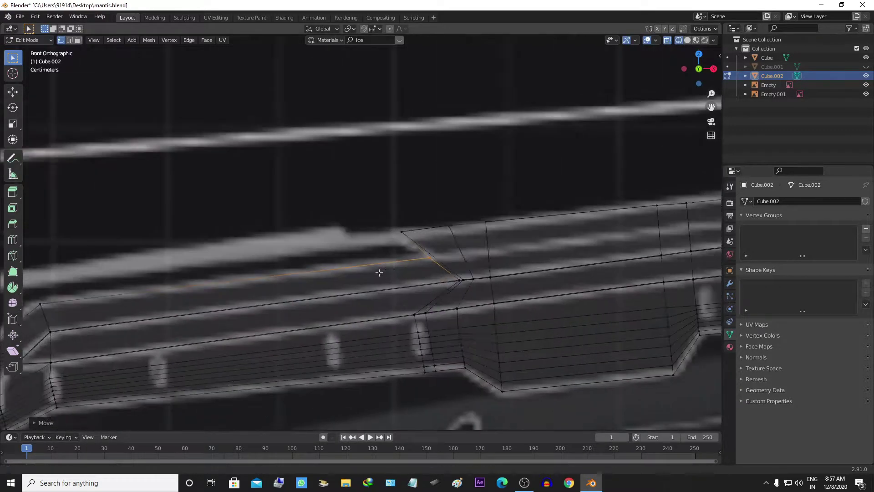
pyautogui.scroll(-3, 335, 289)
pyautogui.keyDown('shift'); pyautogui.moveTo(335, 289); pyautogui.dragTo(351, 309, button='middle'); pyautogui.keyUp('shift')
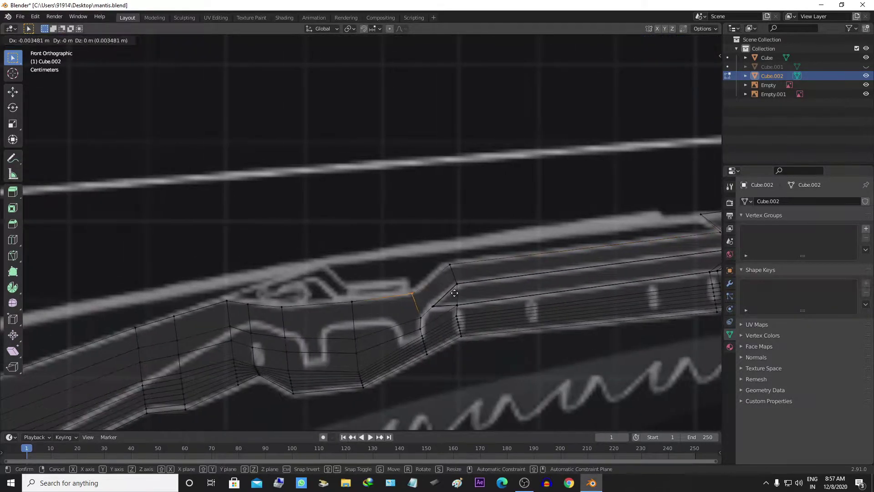
# Step: Extrude the top edges upward into a bump, place its corner, and exit Edit Mode
pyautogui.press('g')
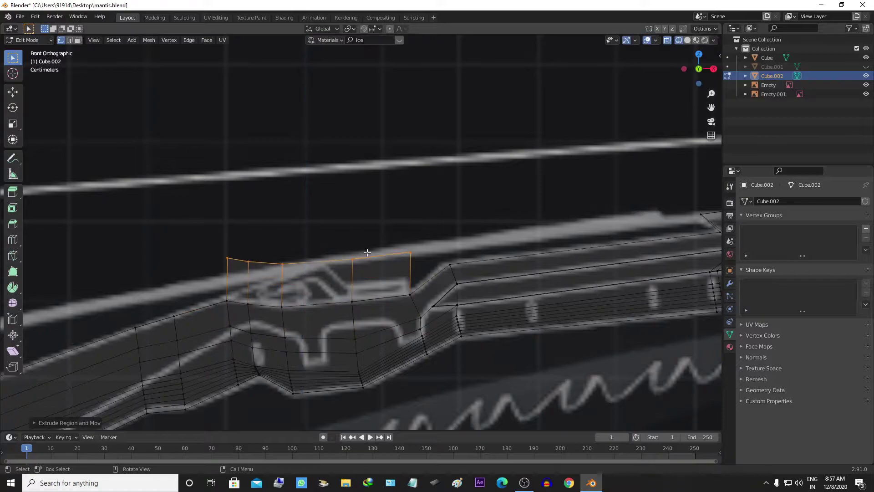
pyautogui.click(340, 277)
pyautogui.press('g')
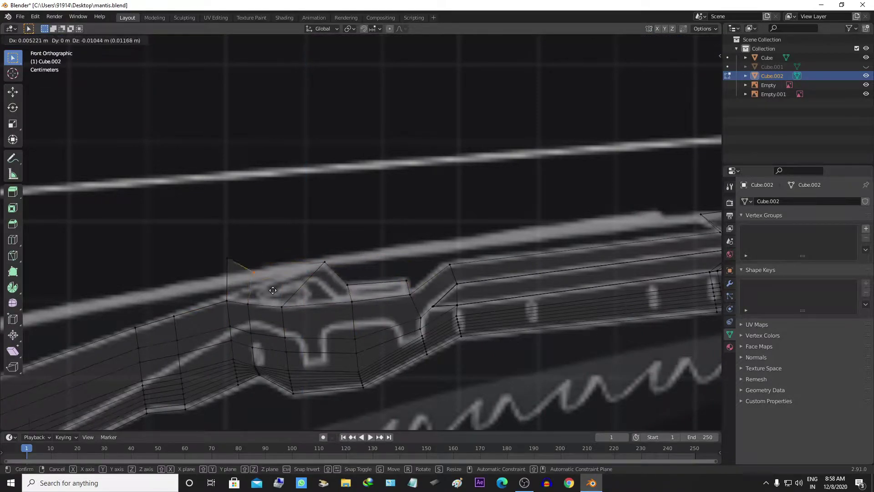
pyautogui.click(239, 314)
pyautogui.scroll(-3, 240, 314)
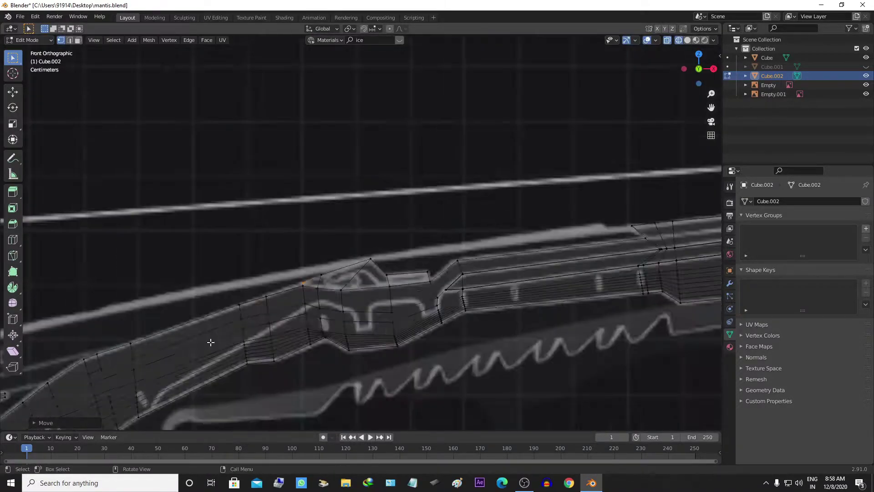
pyautogui.scroll(-3, 211, 340)
pyautogui.scroll(-2, 450, 185)
pyautogui.press('Tab')
pyautogui.click(451, 186)
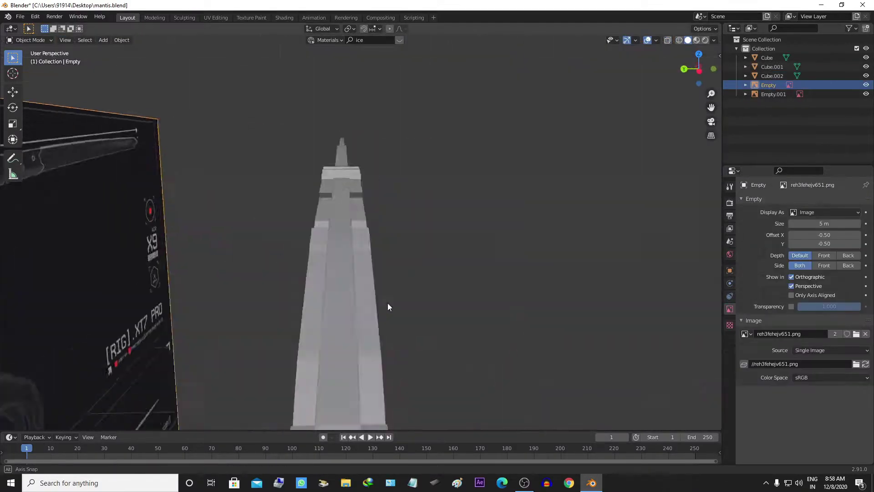
# Step: Hide Cube.001 and make the viewport see-through with X-ray
pyautogui.moveTo(388, 306)
pyautogui.mouseDown(button='middle')
pyautogui.moveTo(294, 318)
pyautogui.moveTo(310, 266)
pyautogui.moveTo(294, 285)
pyautogui.mouseUp(button='middle')
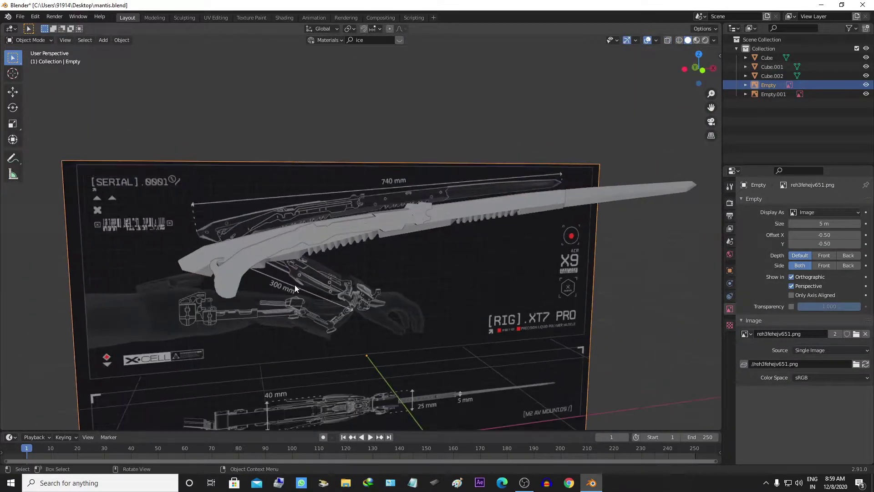
pyautogui.scroll(3, 294, 284)
pyautogui.scroll(3, 182, 267)
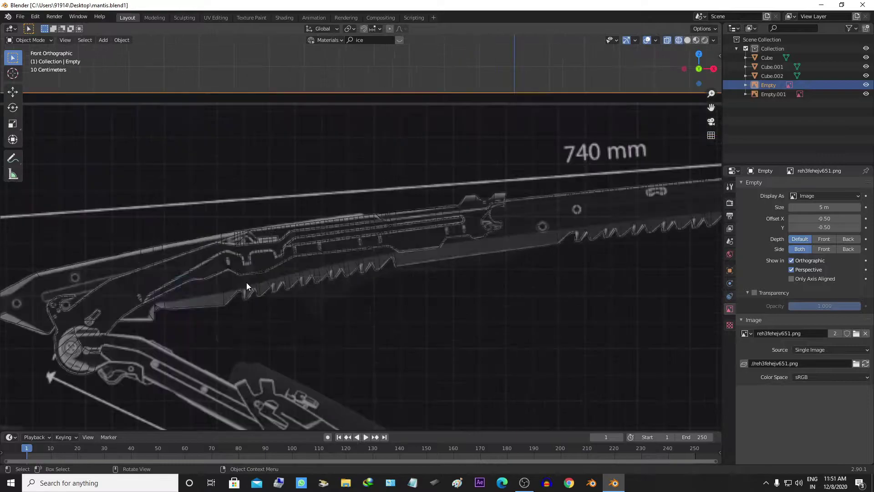
pyautogui.press('h')
pyautogui.hotkey('alt', 'z')
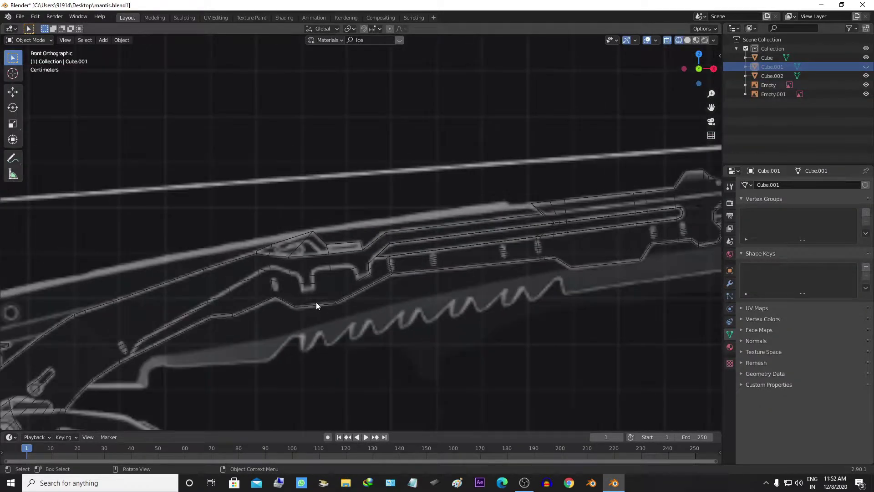
# Step: Select Cube.002 and enter its Edit Mode
pyautogui.click(320, 308)
pyautogui.scroll(-3, 447, 272)
pyautogui.scroll(3, 310, 278)
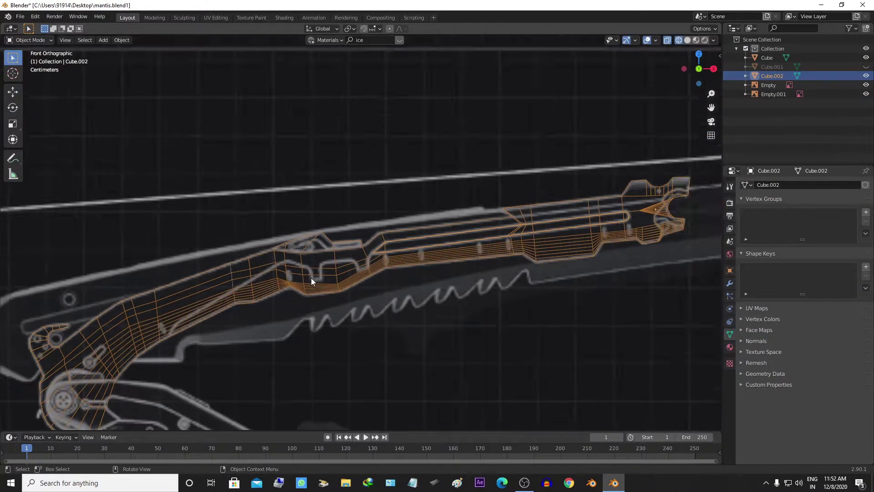
pyautogui.scroll(-1, 255, 305)
pyautogui.scroll(-2, 402, 242)
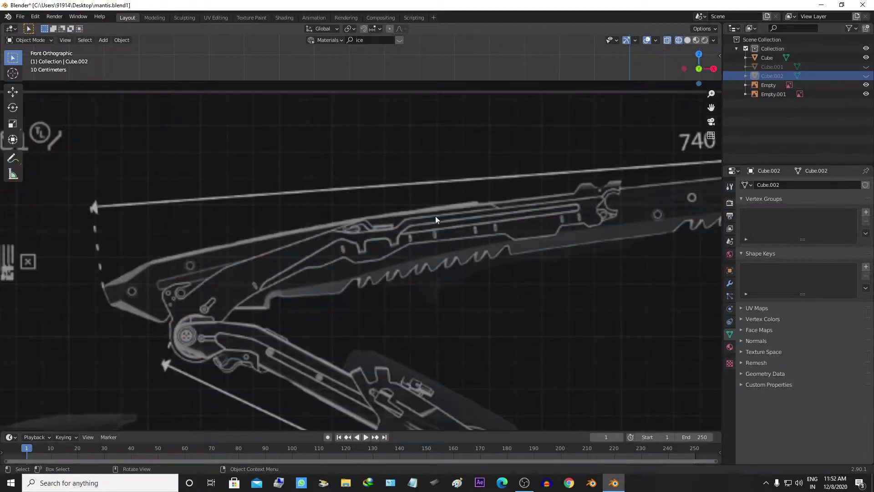
pyautogui.press('z')
pyautogui.scroll(4, 191, 328)
pyautogui.press('Tab')
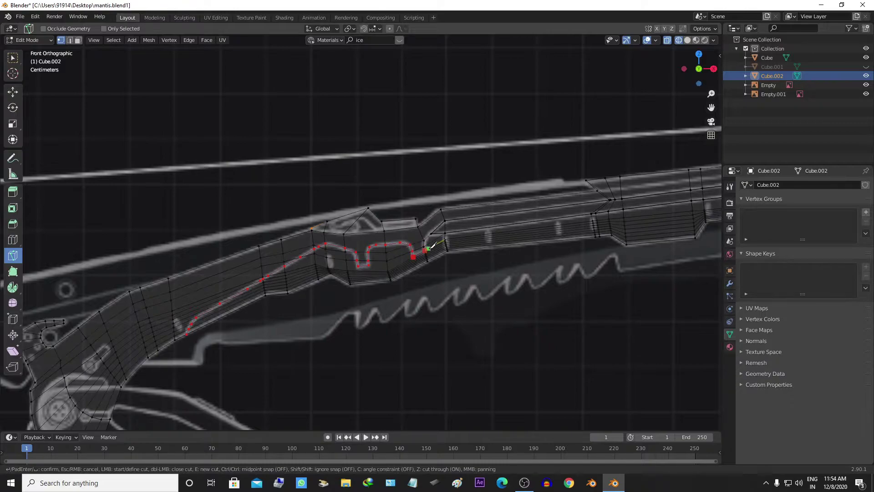
# Step: Confirm the knife cuts tracing the groove, working in wireframe front orthographic view
pyautogui.press('Return')
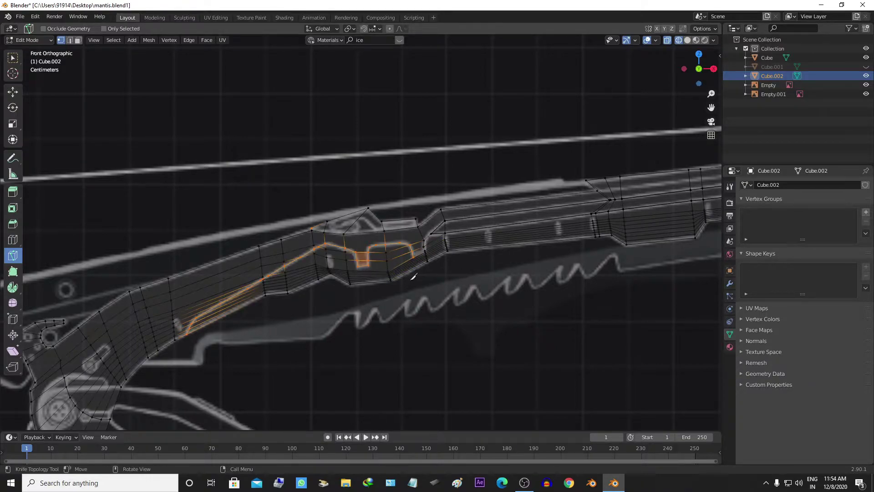
pyautogui.moveTo(431, 249); pyautogui.dragTo(255, 273, button='middle')
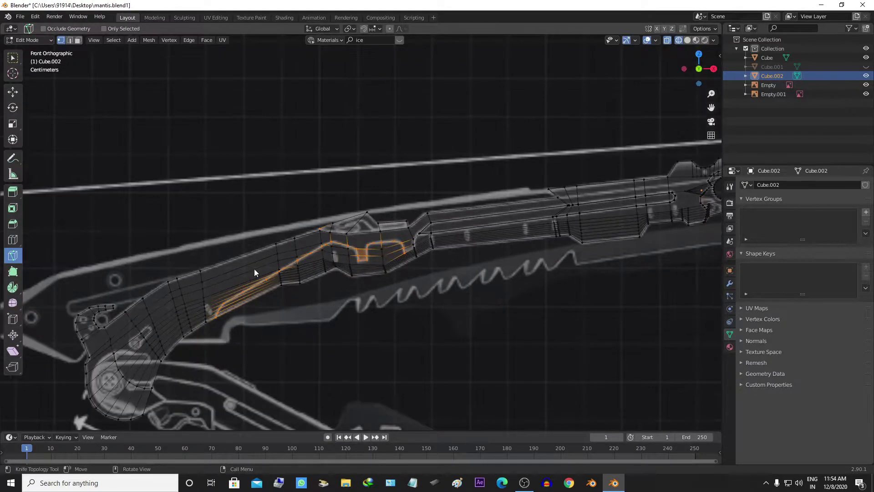
pyautogui.hotkey('shift', 'z')
pyautogui.moveTo(454, 218); pyautogui.dragTo(421, 248, button='middle')
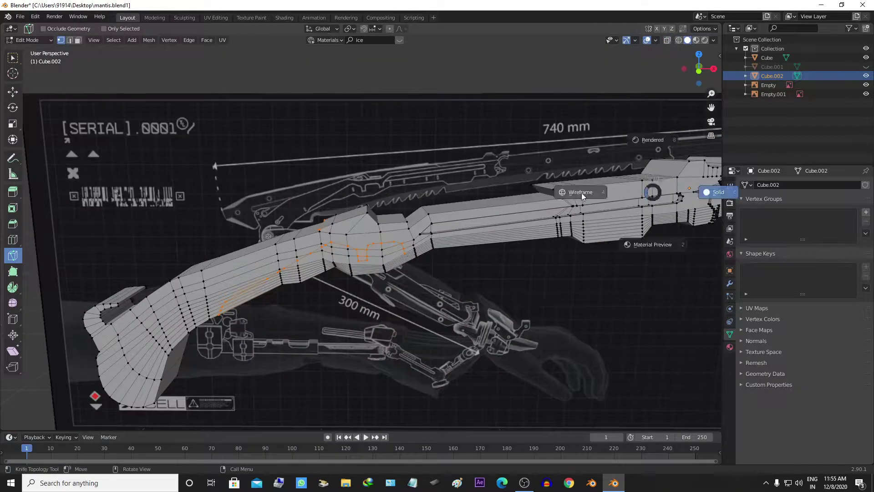
pyautogui.click(580, 192)
pyautogui.press('KP_1')
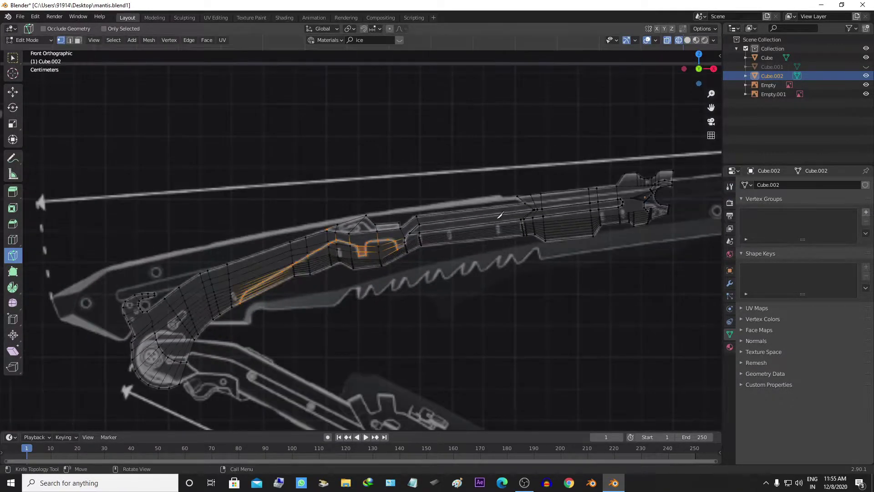
pyautogui.scroll(1, 572, 198)
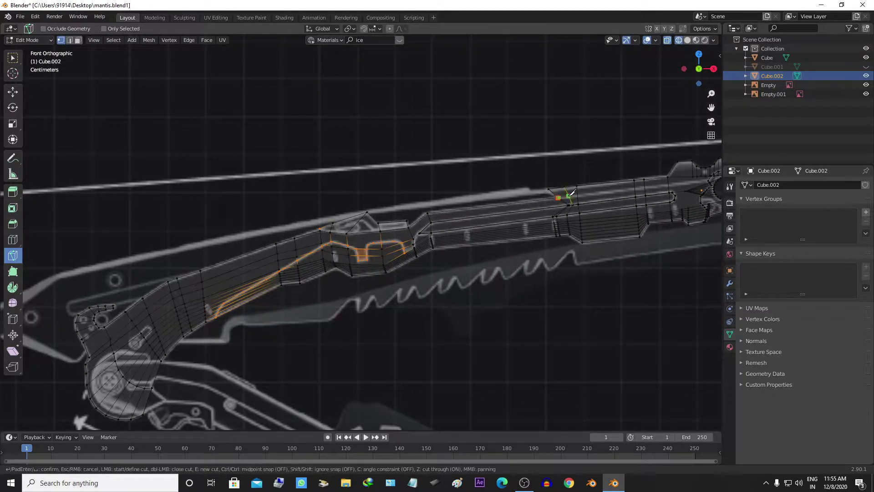
pyautogui.press('Return')
pyautogui.keyDown('shift'); pyautogui.moveTo(284, 258); pyautogui.dragTo(210, 278, button='middle'); pyautogui.keyUp('shift')
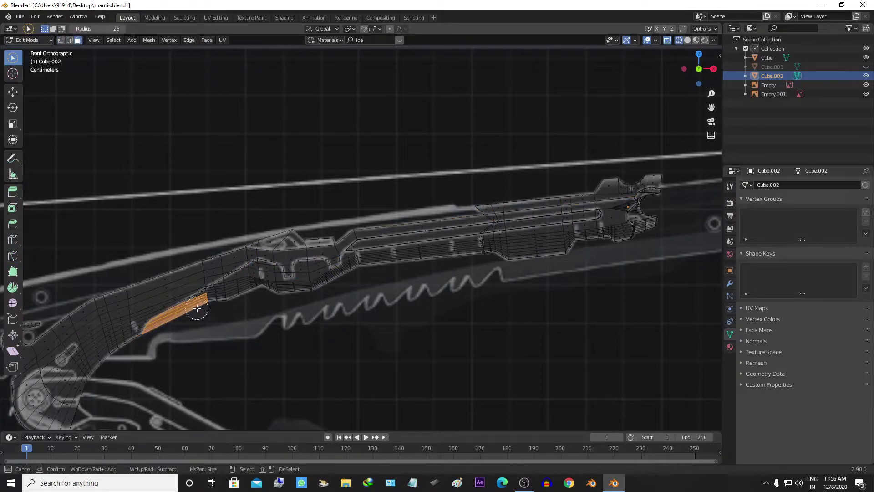
# Step: Circle-select the lower strip of faces section by section along the upper blade
pyautogui.keyDown('ctrl'); pyautogui.moveTo(213, 297); pyautogui.dragTo(324, 311, button='middle'); pyautogui.keyUp('ctrl')
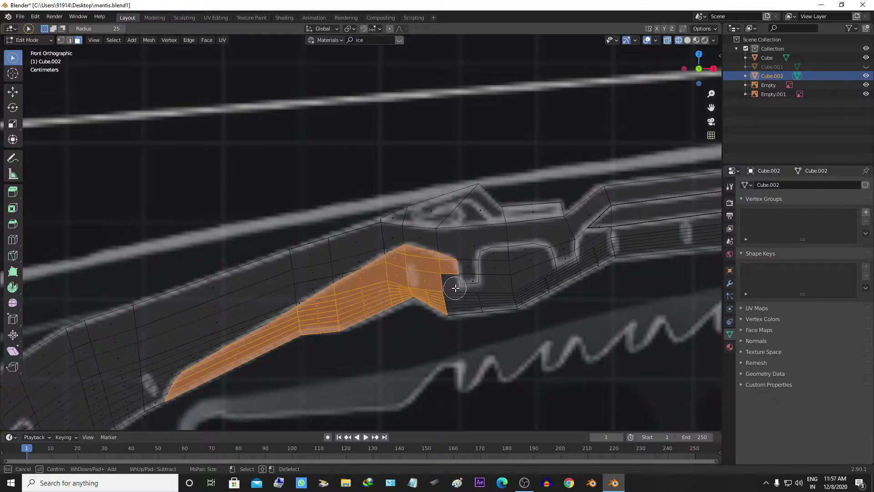
pyautogui.scroll(-3, 538, 278)
pyautogui.keyDown('shift'); pyautogui.moveTo(357, 318); pyautogui.dragTo(474, 292, button='middle'); pyautogui.keyUp('shift')
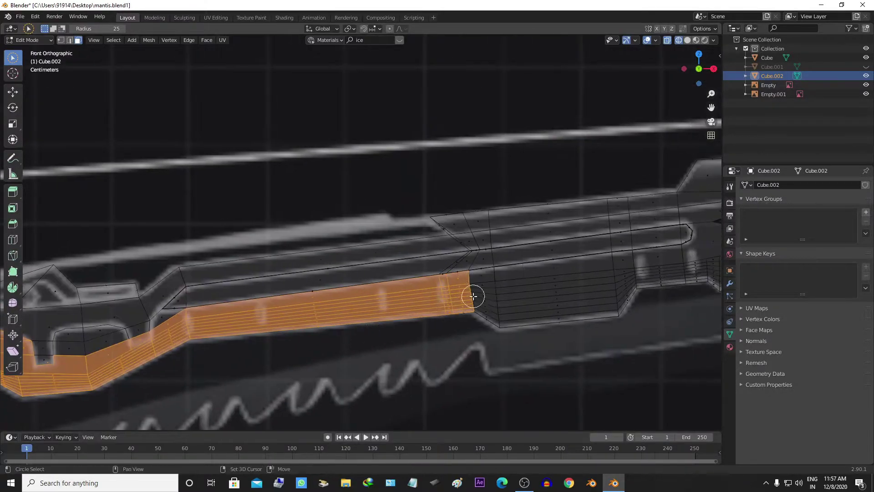
pyautogui.scroll(3, 419, 312)
pyautogui.moveTo(418, 313); pyautogui.dragTo(515, 309)
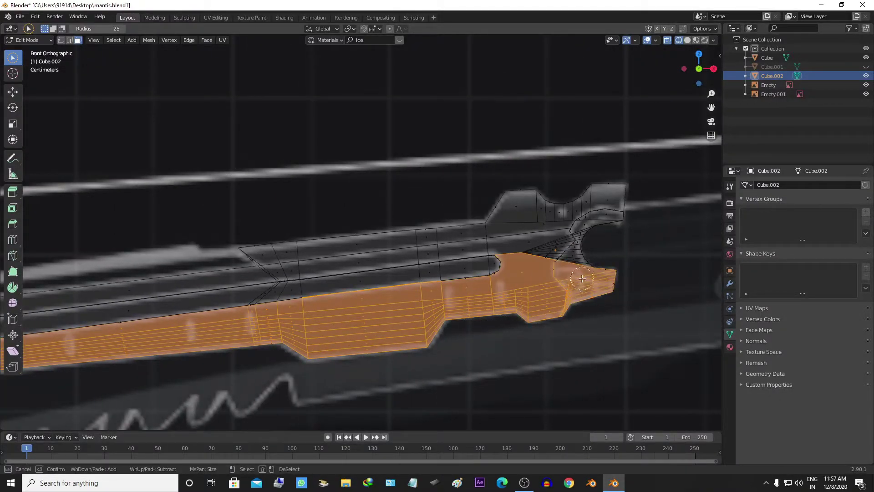
pyautogui.scroll(-3, 282, 335)
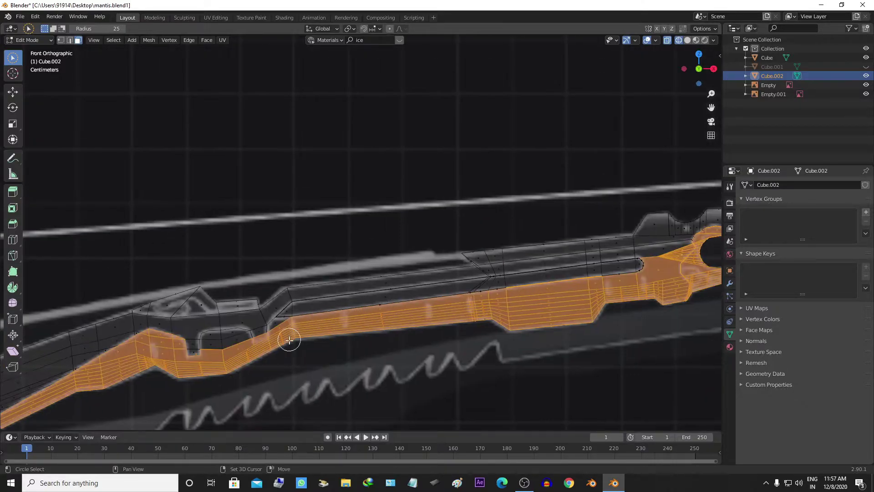
pyautogui.keyDown('shift'); pyautogui.moveTo(282, 336); pyautogui.dragTo(275, 367, button='middle'); pyautogui.keyUp('shift')
pyautogui.scroll(-2, 423, 357)
pyautogui.scroll(3, 374, 337)
# Step: Orbit around and below the mesh to check the selected lower strip
pyautogui.moveTo(374, 337); pyautogui.dragTo(343, 269, button='middle')
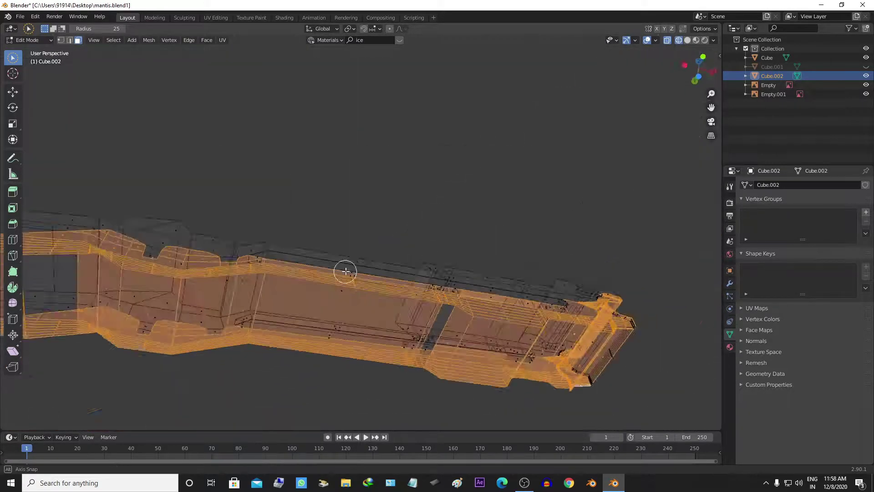
pyautogui.scroll(-3, 343, 269)
pyautogui.scroll(3, 413, 308)
pyautogui.moveTo(413, 308); pyautogui.dragTo(288, 271, button='middle')
pyautogui.press('KP_1')
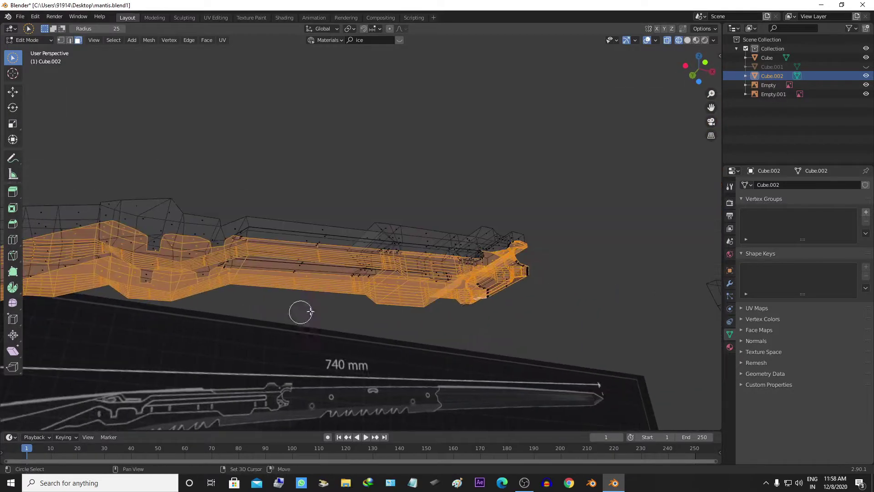
pyautogui.scroll(3, 483, 306)
pyautogui.scroll(2, 519, 294)
pyautogui.scroll(2, 520, 294)
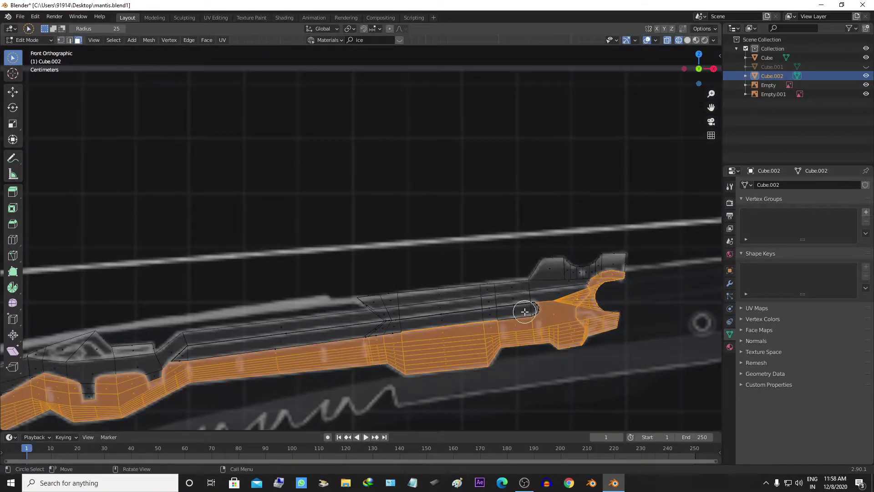
pyautogui.scroll(-5, 492, 331)
pyautogui.moveTo(493, 331)
pyautogui.mouseDown(button='middle')
pyautogui.moveTo(389, 320)
pyautogui.moveTo(526, 302)
pyautogui.mouseUp(button='middle')
pyautogui.scroll(4, 431, 328)
pyautogui.scroll(2, 526, 302)
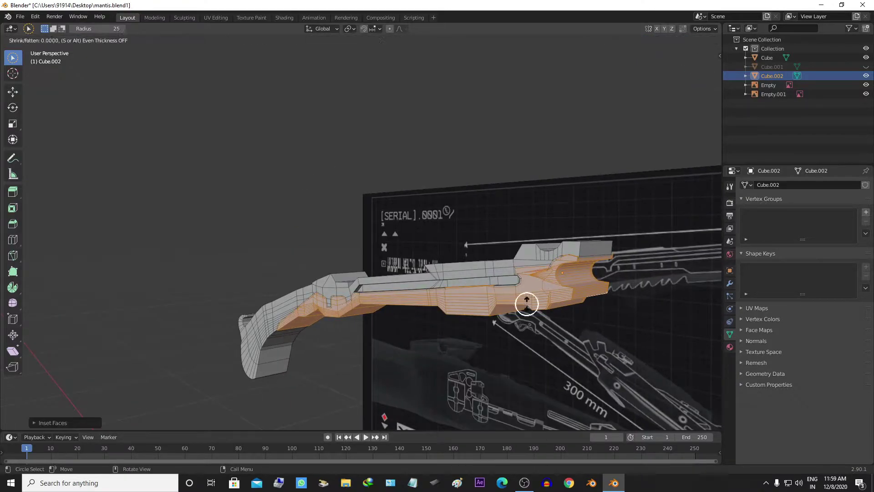
pyautogui.scroll(2, 404, 352)
pyautogui.moveTo(404, 353)
pyautogui.mouseDown(button='middle')
pyautogui.moveTo(445, 329)
pyautogui.moveTo(499, 330)
pyautogui.moveTo(413, 337)
pyautogui.moveTo(507, 335)
pyautogui.moveTo(382, 318)
pyautogui.moveTo(514, 320)
pyautogui.mouseUp(button='middle')
# Step: Scale the selected lower strip along Y and check it in Object Mode
pyautogui.press('s')
pyautogui.press('y')
pyautogui.click(478, 338)
pyautogui.press('Tab')
pyautogui.scroll(3, 319, 298)
pyautogui.press('Tab')
# Step: Move the notch face at the blade tip in see-through front view
pyautogui.hotkey('alt', 'z')
pyautogui.moveTo(319, 299); pyautogui.dragTo(451, 327, button='middle')
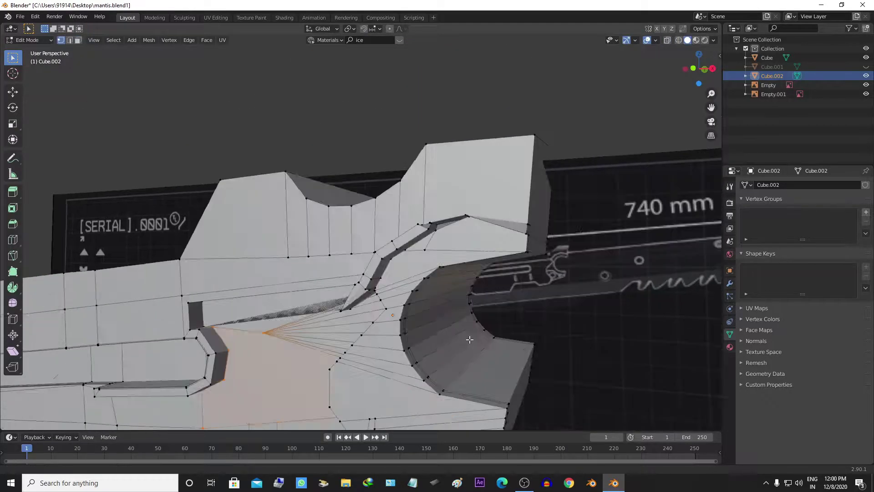
pyautogui.press('KP_1')
pyautogui.press('g')
pyautogui.click(449, 309)
pyautogui.scroll(3, 446, 291)
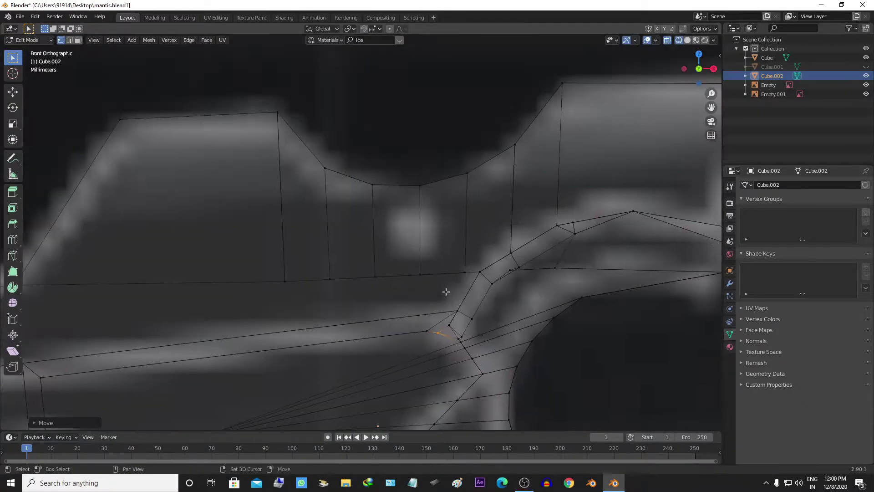
# Step: Merge the stray vertices at the tip notch into one
pyautogui.click(435, 334)
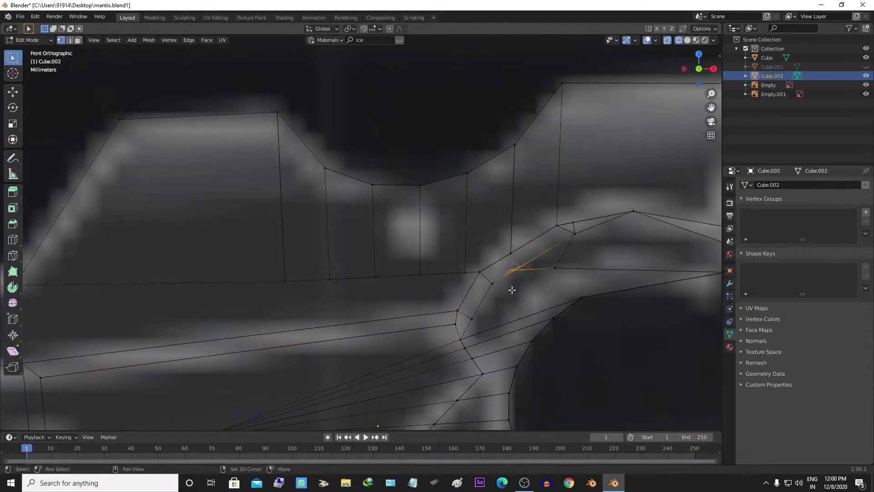
pyautogui.moveTo(511, 288)
pyautogui.mouseDown(button='middle')
pyautogui.moveTo(347, 305)
pyautogui.moveTo(449, 273)
pyautogui.mouseUp(button='middle')
pyautogui.hotkey('alt', 'z')
pyautogui.press('m')
pyautogui.click(445, 282)
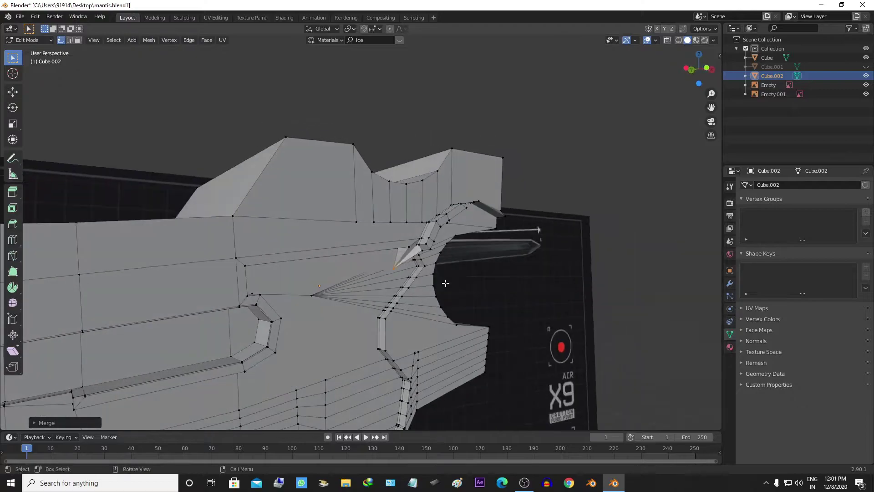
pyautogui.scroll(3, 428, 255)
# Step: Select the whole blade in face mode and try scaling it along Y
pyautogui.press('3')
pyautogui.press('a')
pyautogui.scroll(-5, 425, 244)
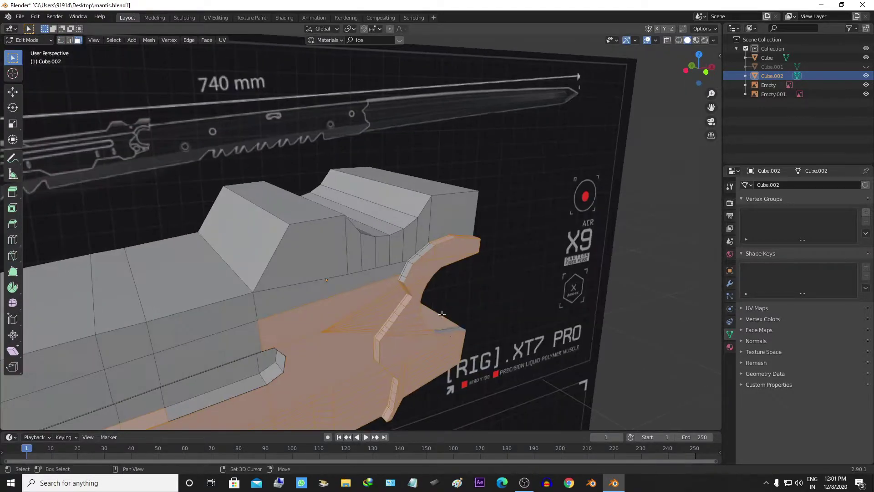
pyautogui.moveTo(425, 244)
pyautogui.mouseDown(button='middle')
pyautogui.moveTo(445, 301)
pyautogui.moveTo(156, 302)
pyautogui.moveTo(408, 326)
pyautogui.moveTo(335, 342)
pyautogui.moveTo(516, 324)
pyautogui.mouseUp(button='middle')
pyautogui.scroll(4, 445, 300)
pyautogui.scroll(-3, 156, 303)
pyautogui.press('s')
pyautogui.press('y')
pyautogui.press('Escape')
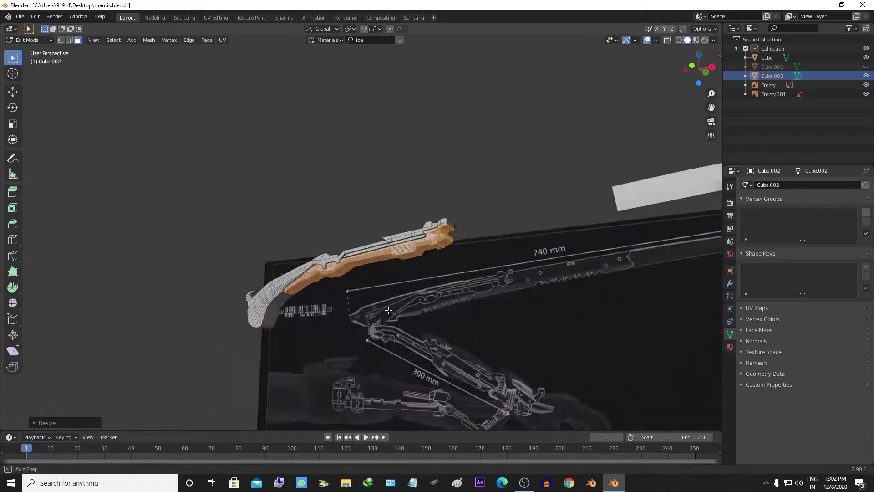
# Step: Return to Object Mode and inspect the finished upper blade
pyautogui.press('Tab')
pyautogui.scroll(5, 515, 324)
pyautogui.moveTo(310, 299); pyautogui.dragTo(411, 324, button='middle')
# Step: Knife-cut chevron-shaped panels into the blade's raised top section in see-through front view
pyautogui.scroll(-3, 411, 327)
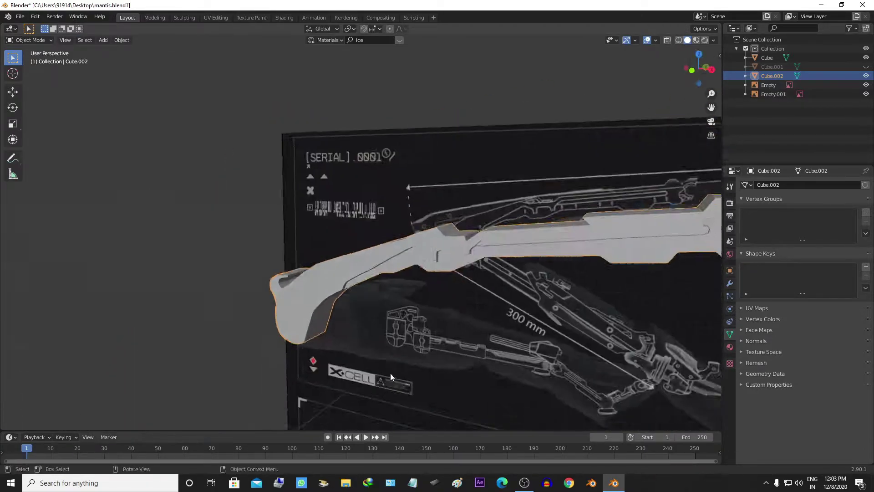
pyautogui.press('Tab')
pyautogui.moveTo(390, 373)
pyautogui.mouseDown(button='middle')
pyautogui.moveTo(485, 340)
pyautogui.moveTo(360, 340)
pyautogui.mouseUp(button='middle')
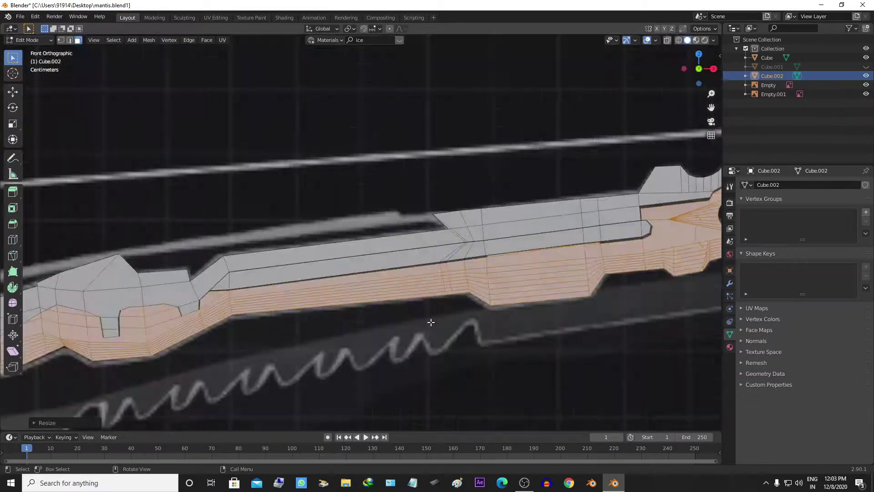
pyautogui.press('1')
pyautogui.hotkey('alt', 'a')
pyautogui.scroll(-2, 361, 340)
pyautogui.scroll(3, 360, 340)
pyautogui.hotkey('alt', 'z')
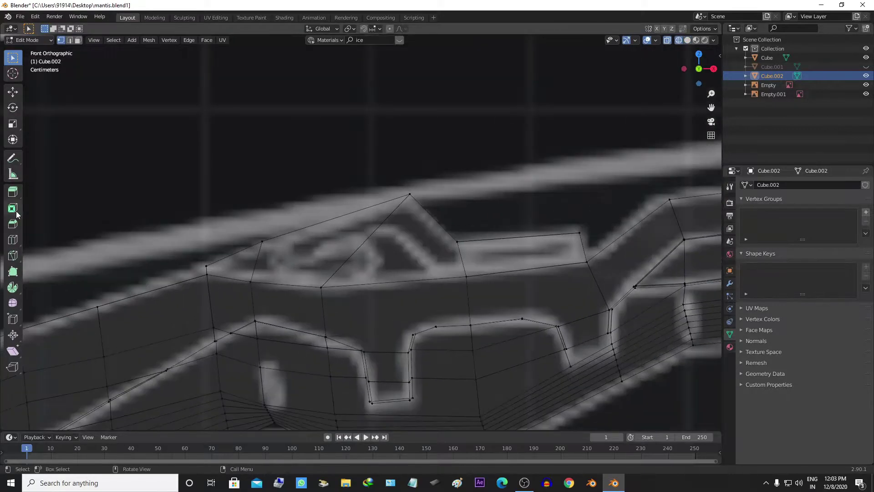
pyautogui.click(13, 255)
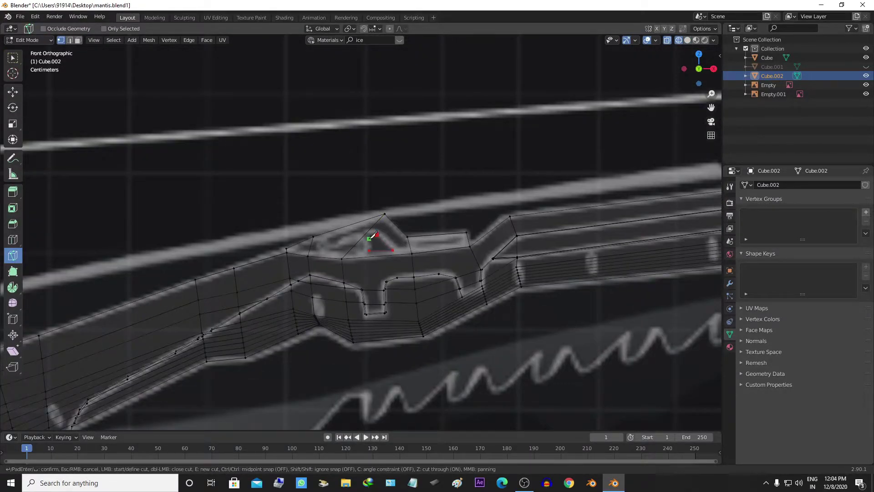
pyautogui.scroll(2, 373, 246)
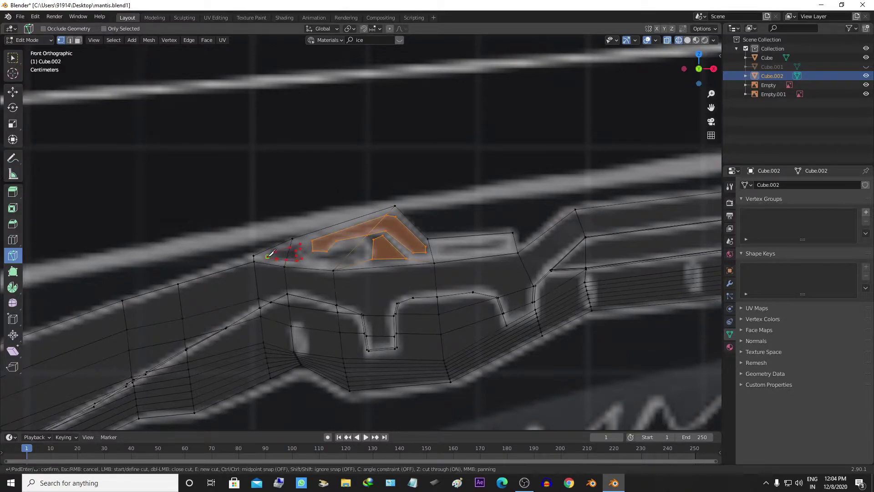
pyautogui.press('Return')
pyautogui.moveTo(260, 172); pyautogui.dragTo(436, 284, button='middle')
# Step: Inset the chevron panel faces and switch to solid shading
pyautogui.press('i')
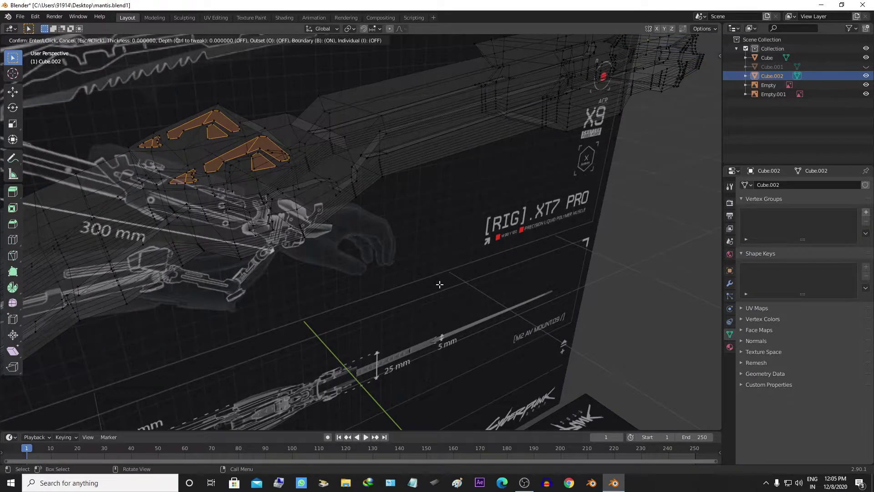
pyautogui.click(439, 284)
pyautogui.press('`')
pyautogui.click(456, 254)
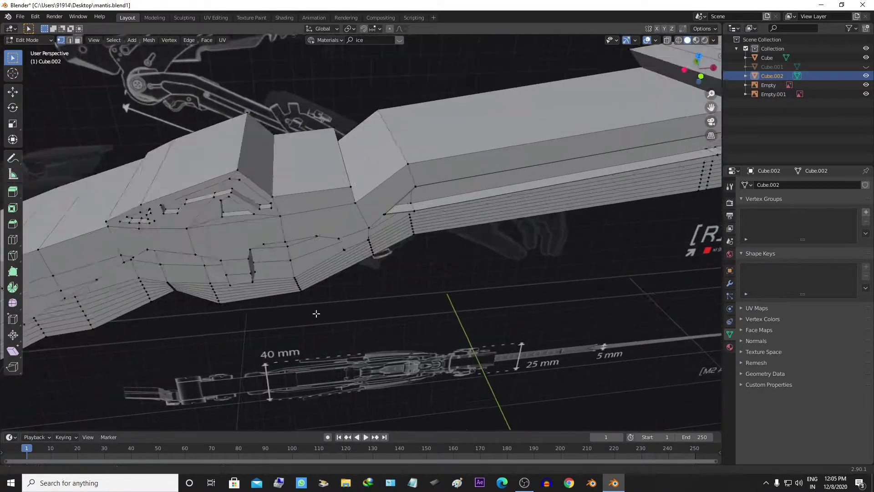
# Step: Turn on see-through display and orbit to check the slot cuts beside the chevrons
pyautogui.moveTo(317, 313)
pyautogui.mouseDown(button='middle')
pyautogui.moveTo(361, 333)
pyautogui.moveTo(370, 322)
pyautogui.mouseUp(button='middle')
pyautogui.hotkey('alt', 'z')
pyautogui.press('z')
pyautogui.click(432, 326)
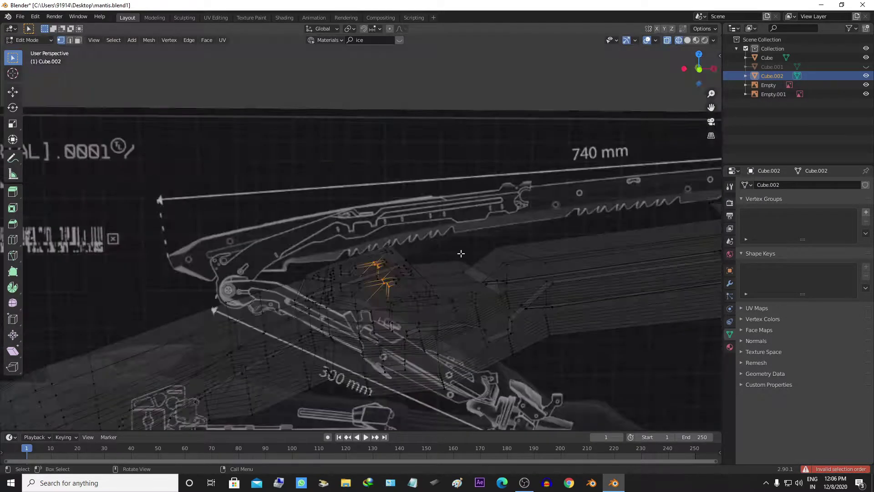
pyautogui.scroll(2, 432, 334)
pyautogui.moveTo(432, 395)
pyautogui.mouseDown(button='middle')
pyautogui.moveTo(433, 375)
pyautogui.moveTo(390, 266)
pyautogui.moveTo(417, 292)
pyautogui.moveTo(425, 229)
pyautogui.moveTo(365, 246)
pyautogui.moveTo(433, 253)
pyautogui.moveTo(385, 248)
pyautogui.moveTo(490, 308)
pyautogui.moveTo(273, 351)
pyautogui.mouseUp(button='middle')
# Step: Exit Edit Mode, restore the select tool and solid display, and zoom toward the hinge
pyautogui.press('Tab')
pyautogui.press('Tab')
pyautogui.scroll(4, 273, 352)
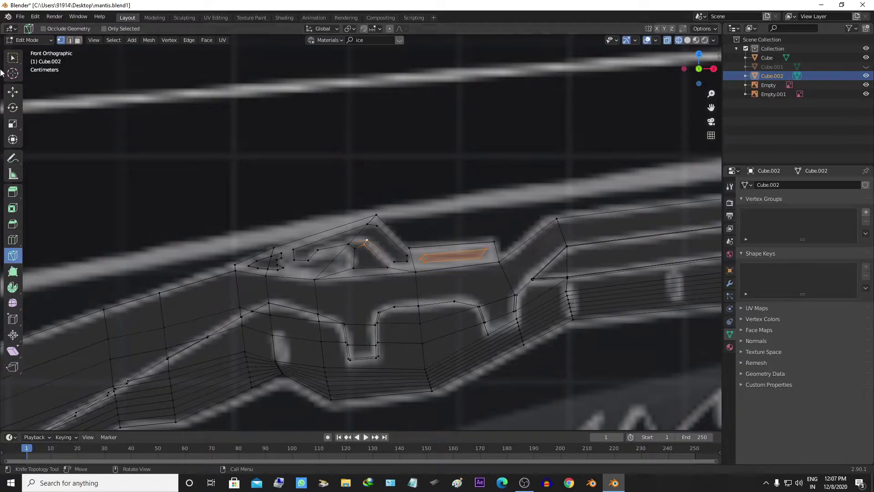
pyautogui.click(13, 57)
pyautogui.scroll(-3, 473, 249)
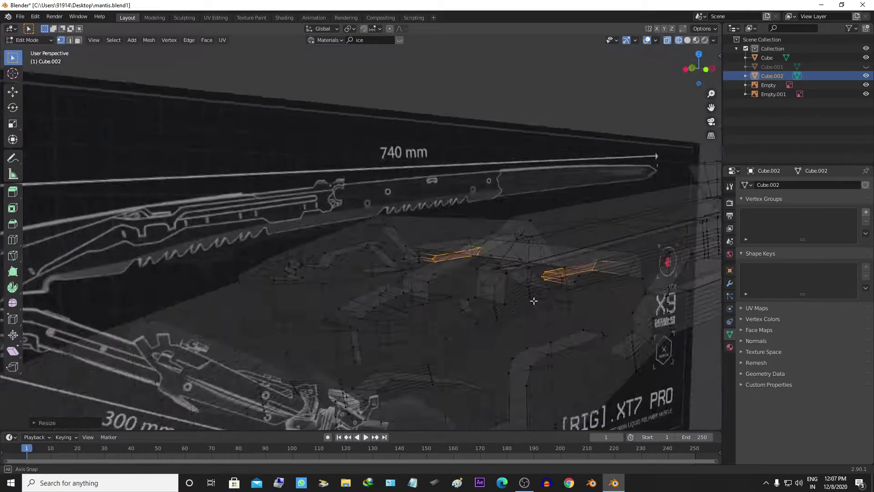
pyautogui.hotkey('shift', 'z')
pyautogui.press('z')
pyautogui.click(457, 286)
pyautogui.scroll(3, 456, 286)
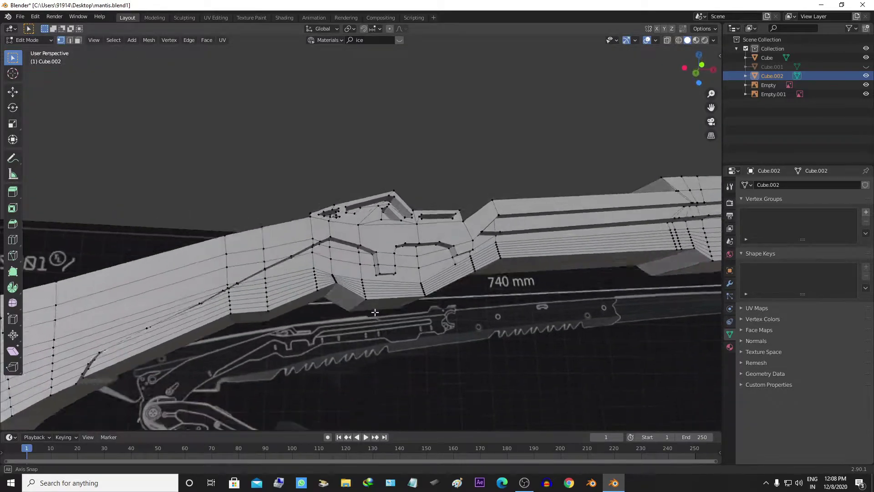
pyautogui.scroll(-6, 373, 283)
pyautogui.scroll(8, 374, 282)
pyautogui.scroll(-4, 373, 283)
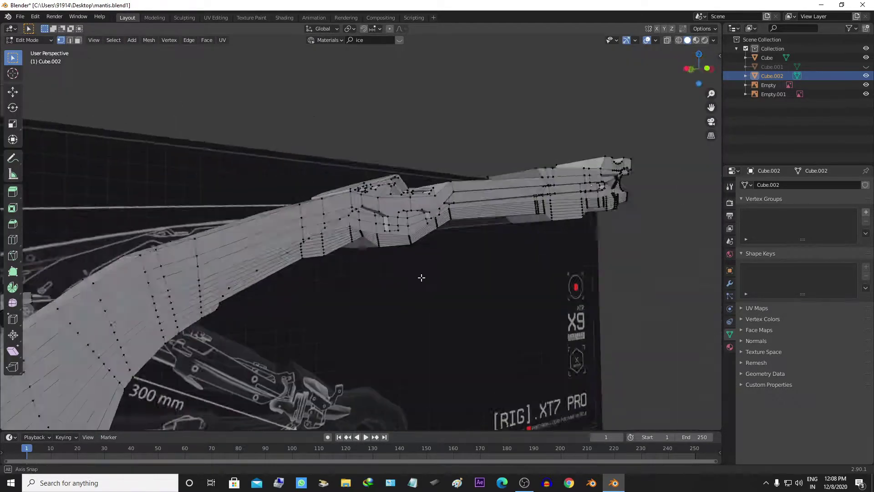
pyautogui.scroll(3, 373, 282)
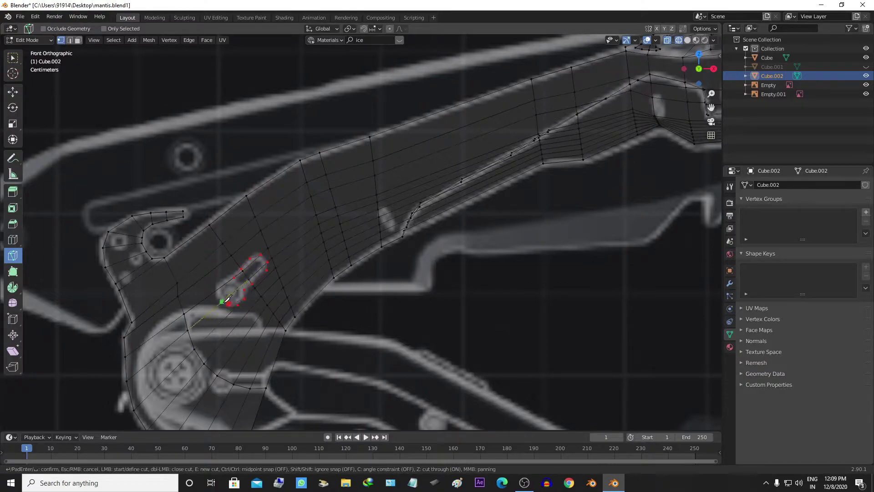
# Step: Apply the knife cut around the pivot hole
pyautogui.scroll(5, 288, 268)
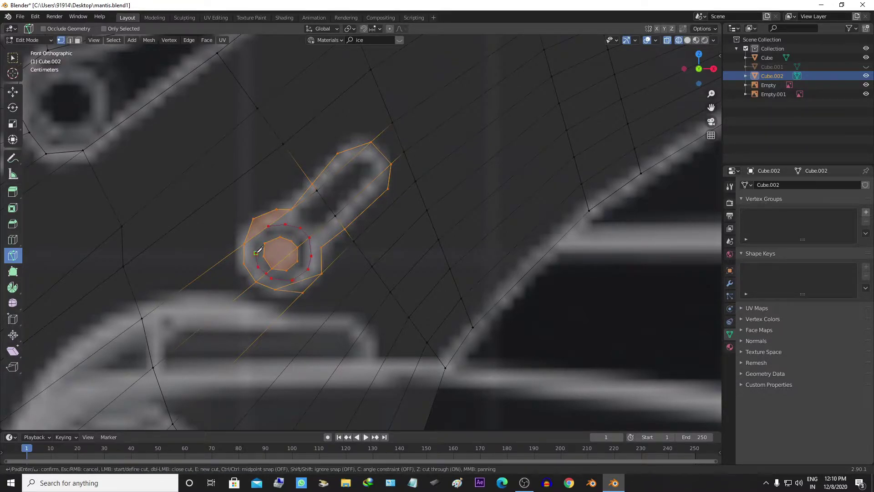
pyautogui.press('Return')
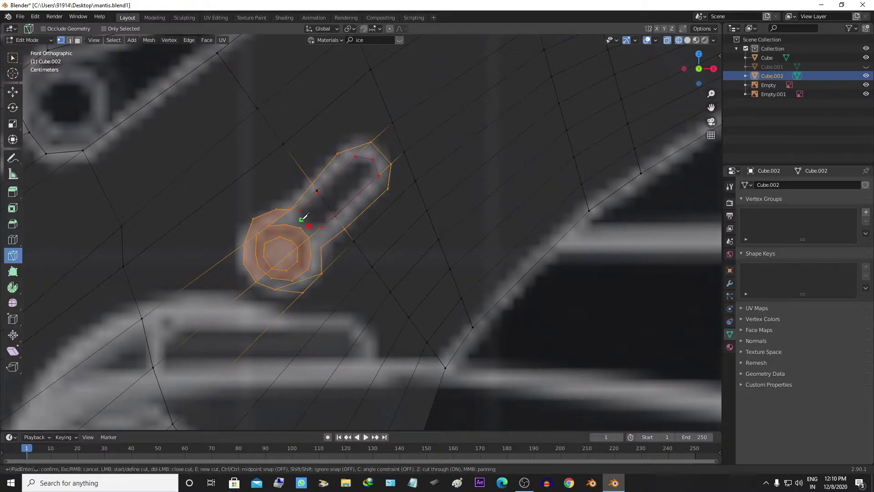
pyautogui.press('Return')
# Step: Select the inner-ring vertices and move them down-right to fit the reference
pyautogui.scroll(2, 268, 240)
pyautogui.click(268, 240)
pyautogui.keyDown('shift'); pyautogui.click(288, 227); pyautogui.keyUp('shift')
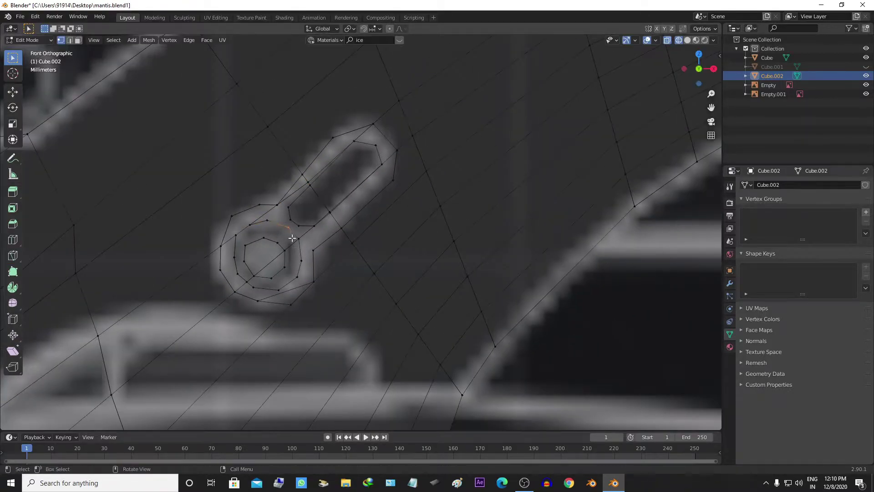
pyautogui.keyDown('ctrl'); pyautogui.click(254, 286); pyautogui.keyUp('ctrl')
pyautogui.press('g')
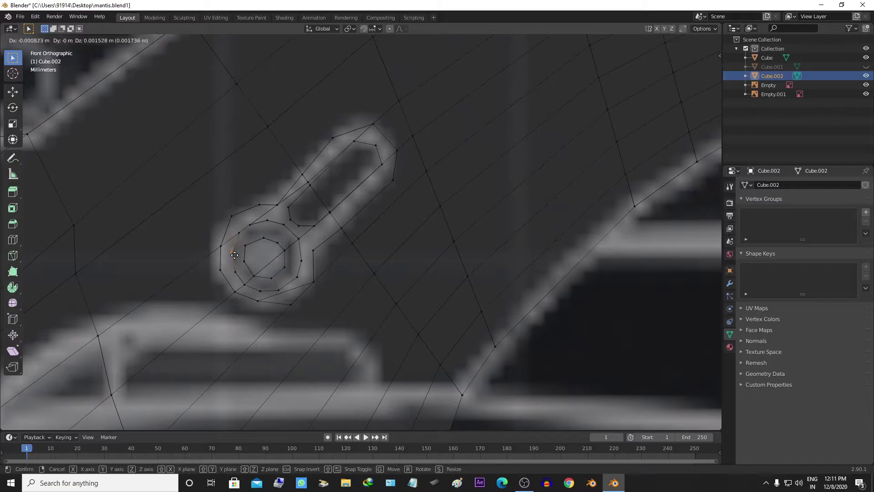
pyautogui.click(240, 240)
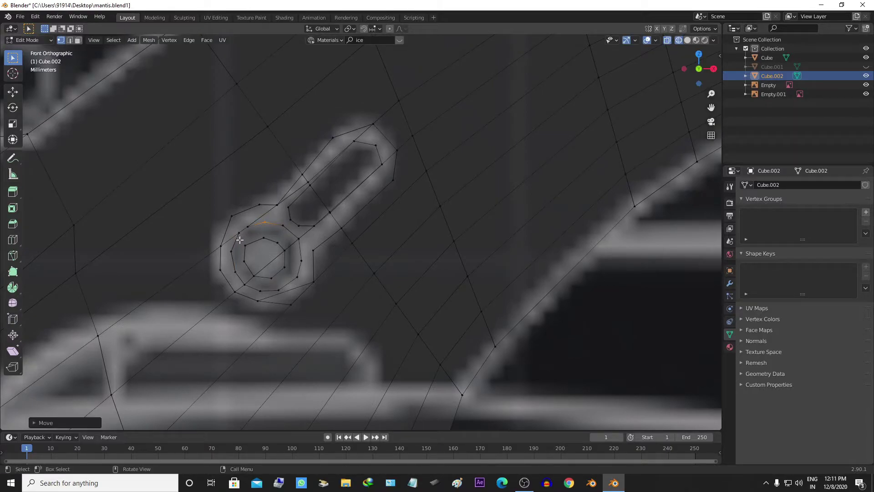
pyautogui.press('g')
pyautogui.click(279, 248)
# Step: Select the full ring of faces around the hole and enlarge it
pyautogui.scroll(2, 283, 238)
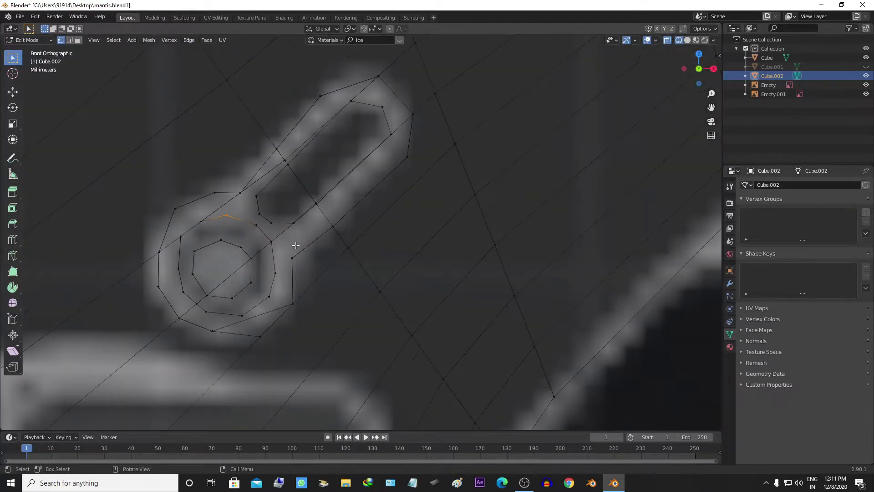
pyautogui.press('3')
pyautogui.keyDown('ctrl'); pyautogui.click(260, 267); pyautogui.keyUp('ctrl')
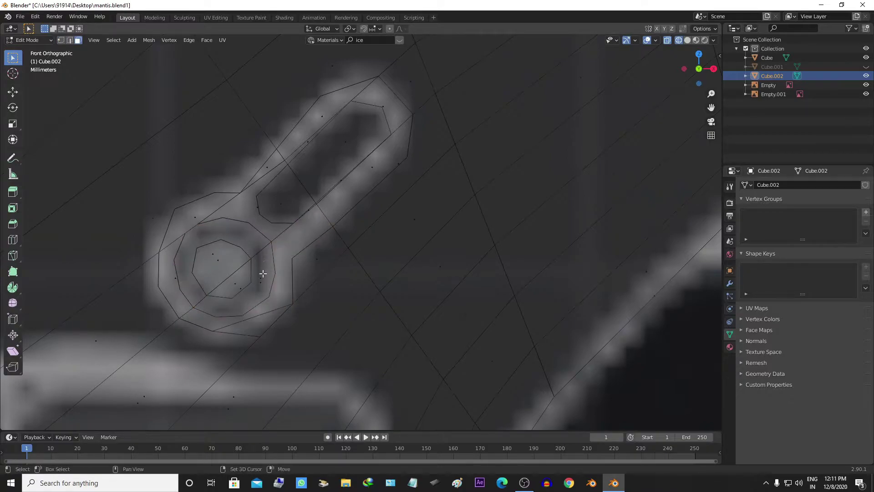
pyautogui.click(250, 278)
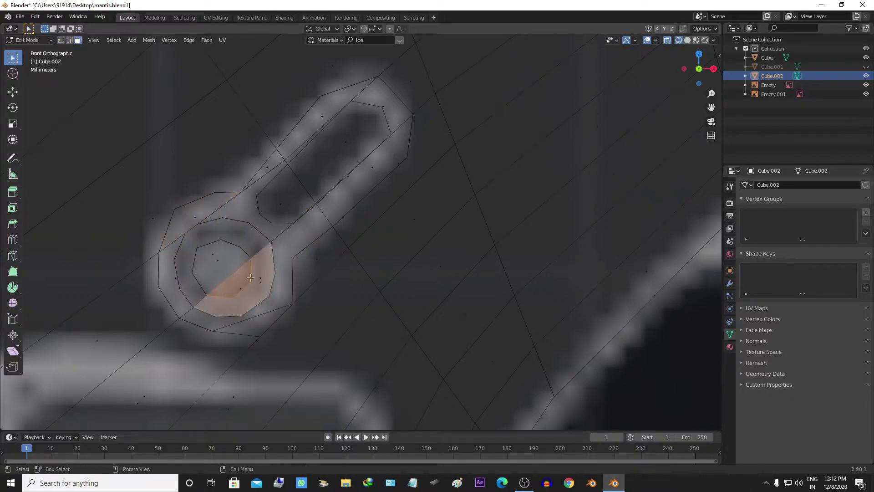
pyautogui.keyDown('ctrl'); pyautogui.click(214, 296); pyautogui.keyUp('ctrl')
pyautogui.press('s')
pyautogui.click(321, 280)
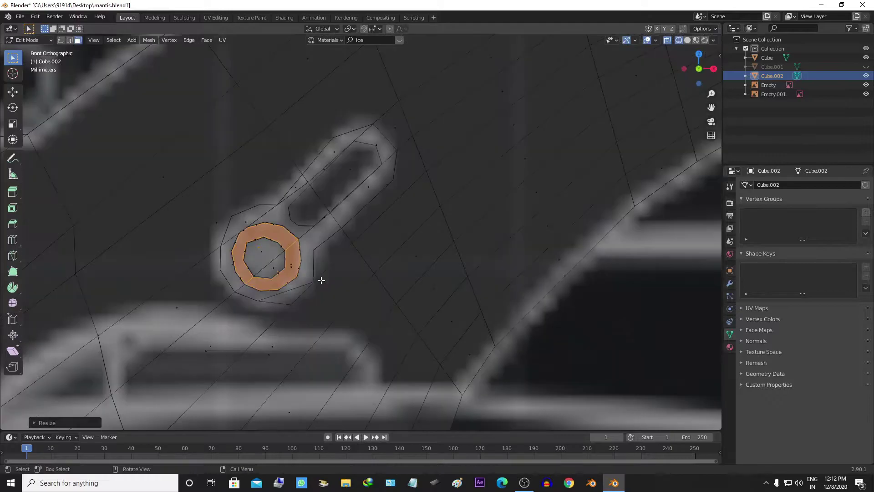
# Step: Select the slot faces and inspect the hole and slot in solid and front views
pyautogui.scroll(2, 273, 257)
pyautogui.keyDown('alt'); pyautogui.click(273, 258); pyautogui.keyUp('alt')
pyautogui.moveTo(354, 313); pyautogui.dragTo(494, 282, button='middle')
pyautogui.hotkey('alt', 'z')
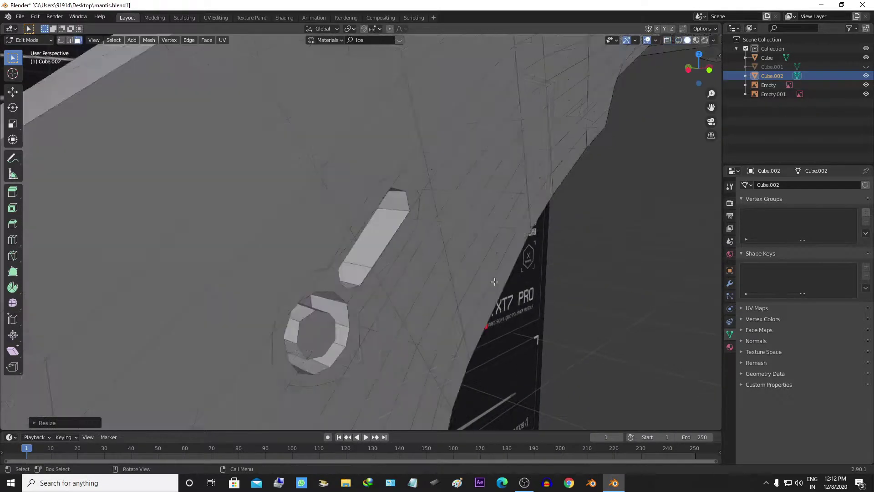
pyautogui.press('KP_1')
pyautogui.hotkey('alt', 'z')
pyautogui.scroll(-2, 285, 271)
pyautogui.scroll(-2, 285, 271)
pyautogui.scroll(-1, 285, 271)
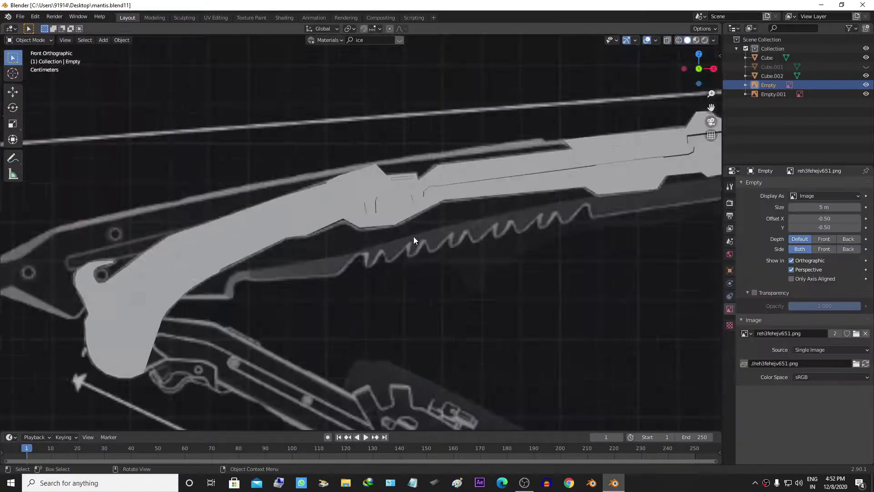
# Step: Hide the upper blade Cube.001 and return to the front view
pyautogui.scroll(-3, 414, 237)
pyautogui.moveTo(393, 244)
pyautogui.mouseDown(button='middle')
pyautogui.moveTo(422, 267)
pyautogui.moveTo(398, 307)
pyautogui.moveTo(400, 217)
pyautogui.moveTo(709, 232)
pyautogui.mouseUp(button='middle')
pyautogui.click(856, 67)
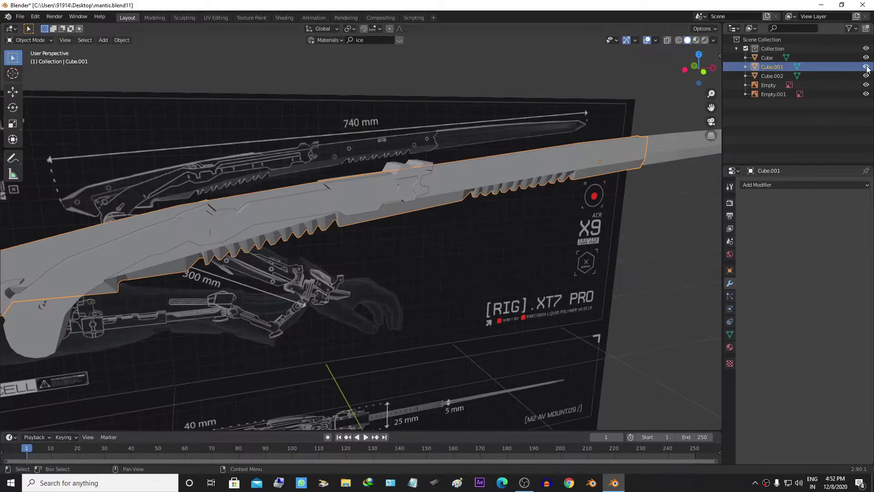
pyautogui.moveTo(346, 192)
pyautogui.mouseDown(button='middle')
pyautogui.moveTo(472, 234)
pyautogui.moveTo(470, 275)
pyautogui.moveTo(457, 274)
pyautogui.mouseUp(button='middle')
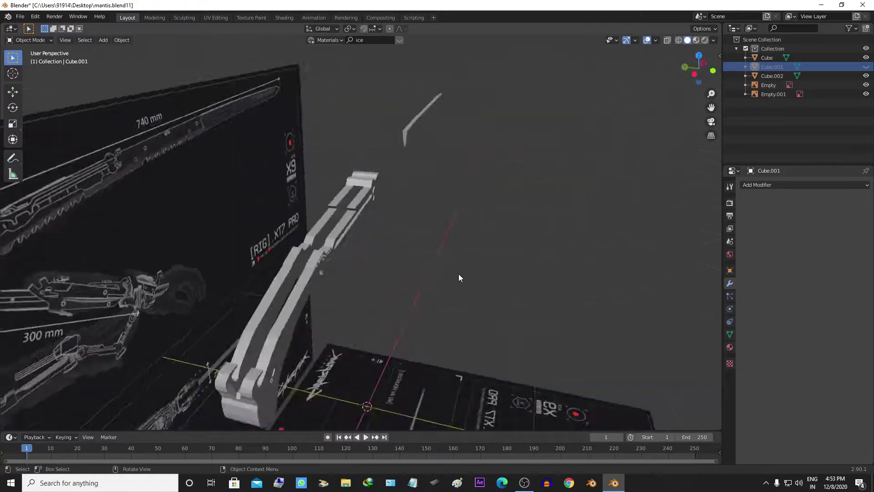
pyautogui.press('KP_1')
pyautogui.scroll(5, 435, 233)
# Step: Add a new cube, scale it down, and thin its depth along Y in top view
pyautogui.hotkey('shift', 'a')
pyautogui.click(230, 259)
pyautogui.press('s')
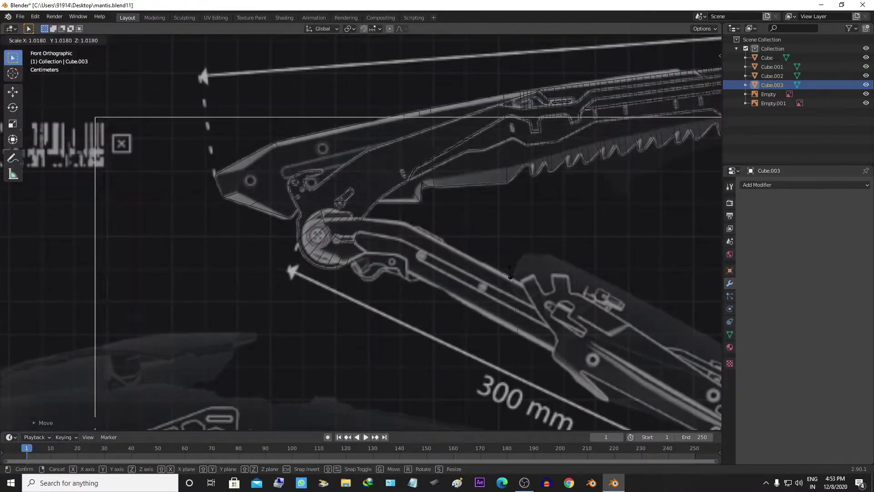
pyautogui.click(351, 277)
pyautogui.moveTo(351, 277); pyautogui.dragTo(530, 310, button='middle')
pyautogui.press('KP_7')
pyautogui.press('s')
pyautogui.press('y')
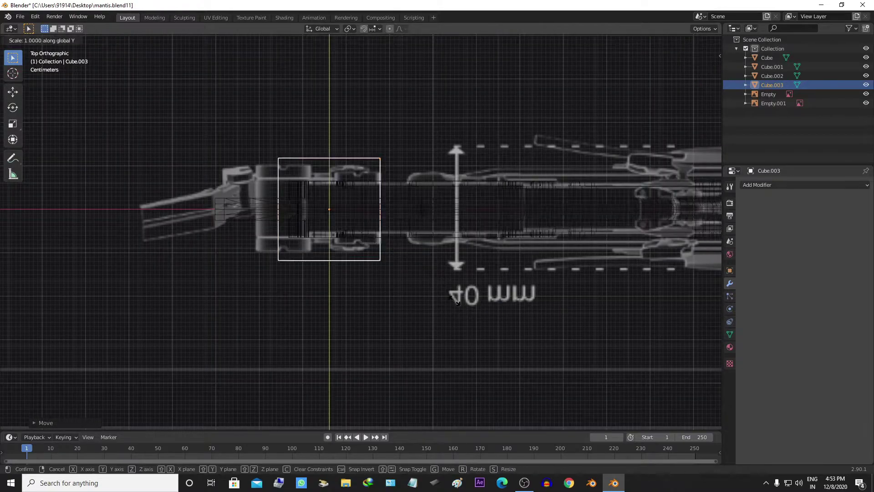
pyautogui.click(455, 298)
# Step: In front view, flatten the cube along Z and narrow it along X over the hinge
pyautogui.press('KP_1')
pyautogui.scroll(4, 419, 282)
pyautogui.keyDown('shift'); pyautogui.moveTo(419, 282); pyautogui.dragTo(397, 306, button='middle'); pyautogui.keyUp('shift')
pyautogui.press('s')
pyautogui.press('z')
pyautogui.click(380, 336)
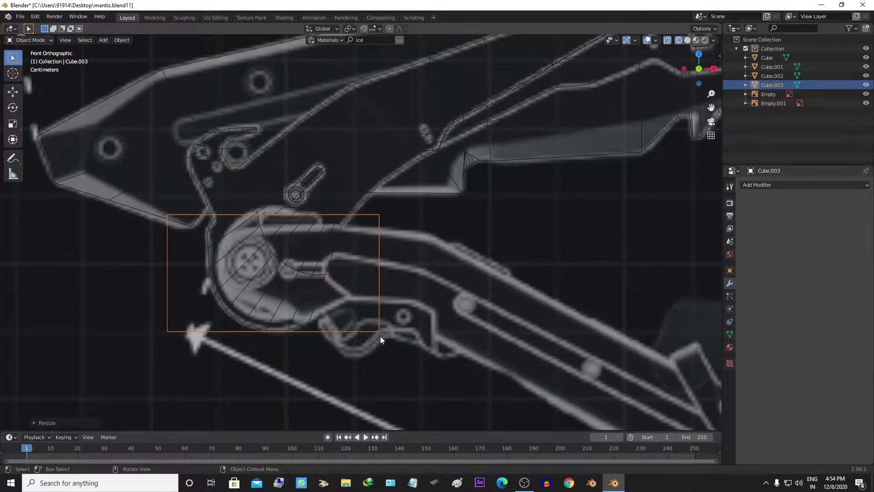
pyautogui.press('s')
pyautogui.press('x')
pyautogui.click(303, 292)
# Step: Turn X-ray back on and select the cube's right-side vertices in Edit Mode
pyautogui.hotkey('alt', 'z')
pyautogui.hotkey('alt', 'z')
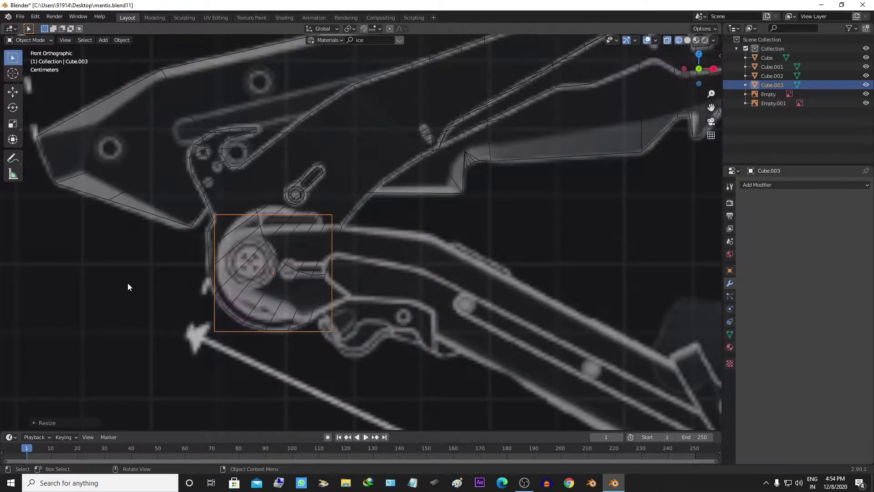
pyautogui.press('Tab')
pyautogui.scroll(2, 439, 261)
pyautogui.moveTo(290, 184)
pyautogui.mouseDown()
pyautogui.moveTo(366, 253)
pyautogui.moveTo(342, 389)
pyautogui.mouseUp()
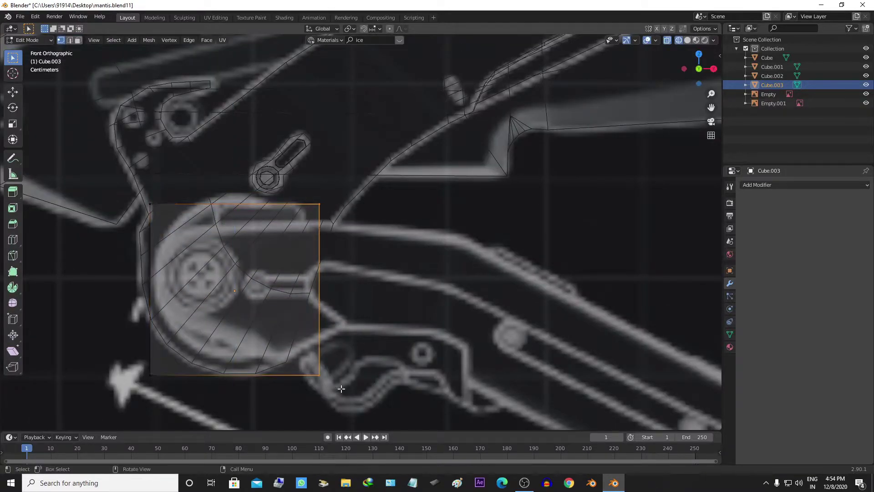
# Step: Raise the bottom edge along Z and move the top vertices to follow the hinge outline
pyautogui.press('g')
pyautogui.press('z')
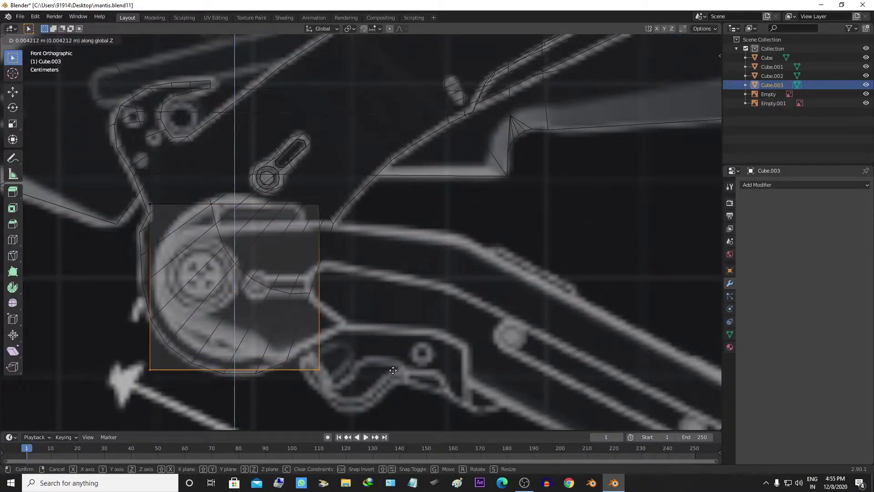
pyautogui.click(393, 367)
pyautogui.moveTo(136, 182); pyautogui.dragTo(341, 236)
pyautogui.press('g')
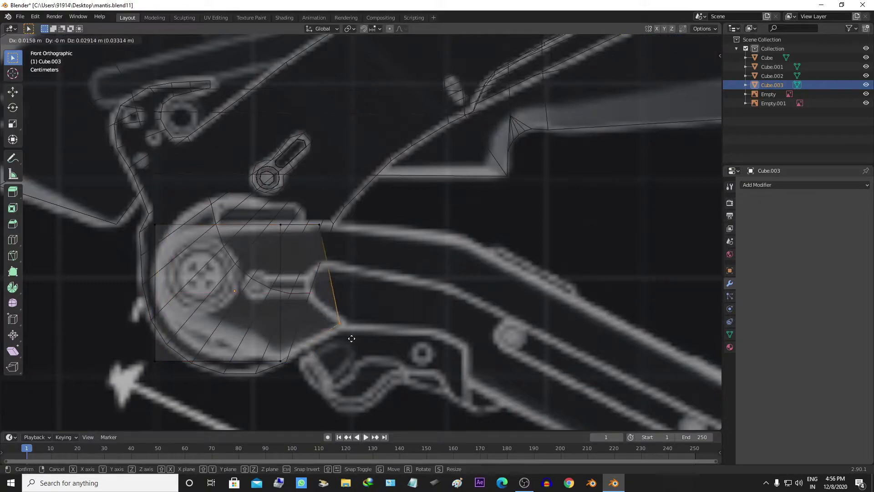
pyautogui.click(342, 324)
pyautogui.press('g')
pyautogui.press('z')
pyautogui.click(280, 373)
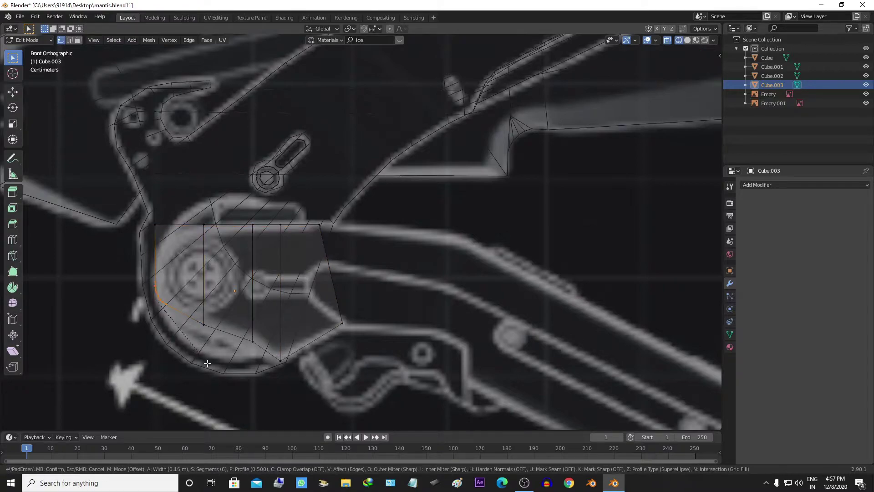
# Step: Confirm the rounded hinge bevel and extrude the right edge twice along the lower arm
pyautogui.click(263, 279)
pyautogui.scroll(-2, 419, 301)
pyautogui.keyDown('shift'); pyautogui.moveTo(418, 302); pyautogui.dragTo(331, 273, button='middle'); pyautogui.keyUp('shift')
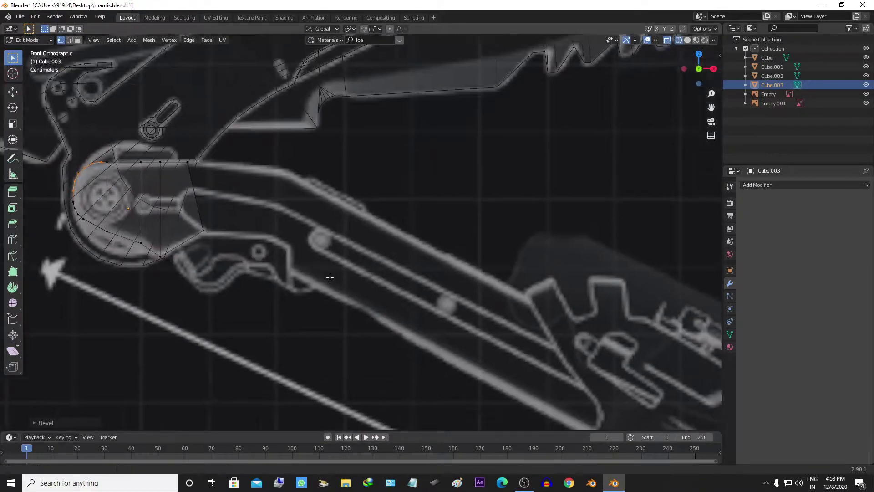
pyautogui.click(199, 209)
pyautogui.press('e')
pyautogui.click(303, 218)
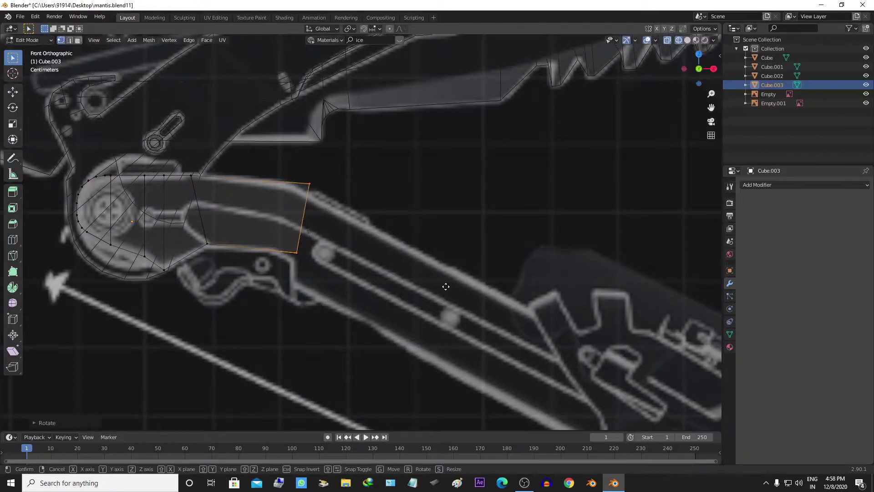
pyautogui.click(302, 271)
pyautogui.press('e')
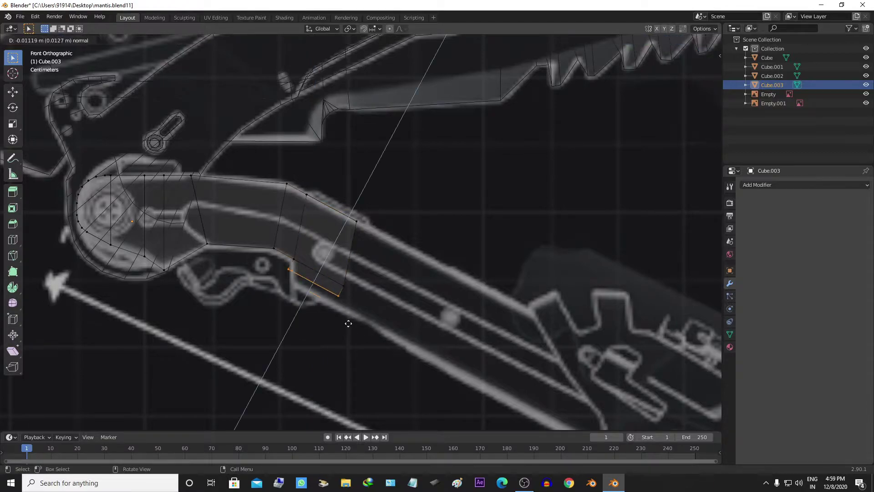
pyautogui.click(378, 347)
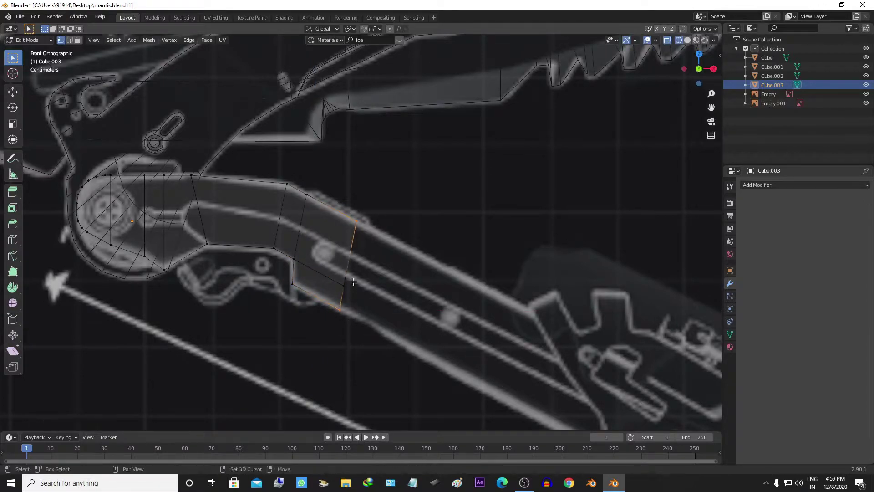
# Step: Stretch the end edge further out along the barrel of the lower arm
pyautogui.scroll(2, 460, 201)
pyautogui.keyDown('shift'); pyautogui.moveTo(460, 200); pyautogui.dragTo(410, 274, button='middle'); pyautogui.keyUp('shift')
pyautogui.scroll(-2, 523, 312)
pyautogui.press('g')
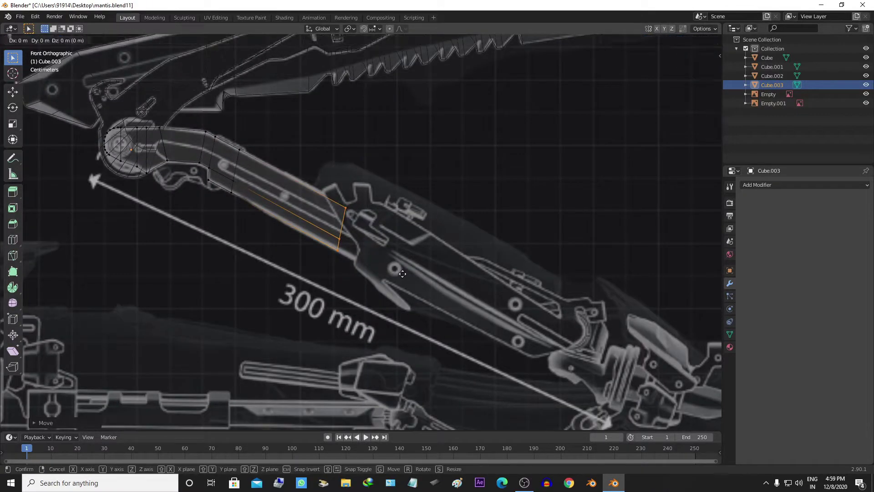
pyautogui.click(660, 387)
# Step: Add a lengthwise loop cut down the barrel and slide it into position
pyautogui.scroll(-2, 328, 277)
pyautogui.scroll(1, 328, 277)
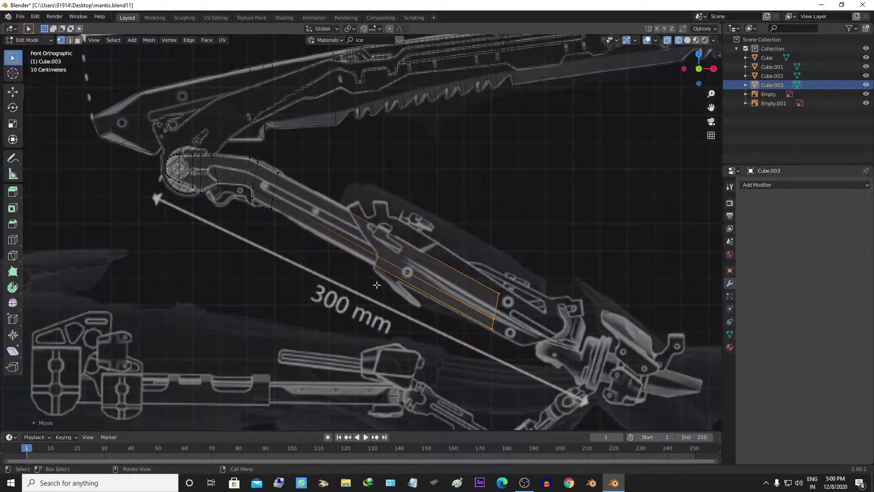
pyautogui.scroll(2, 296, 228)
pyautogui.scroll(-4, 259, 196)
pyautogui.scroll(4, 334, 250)
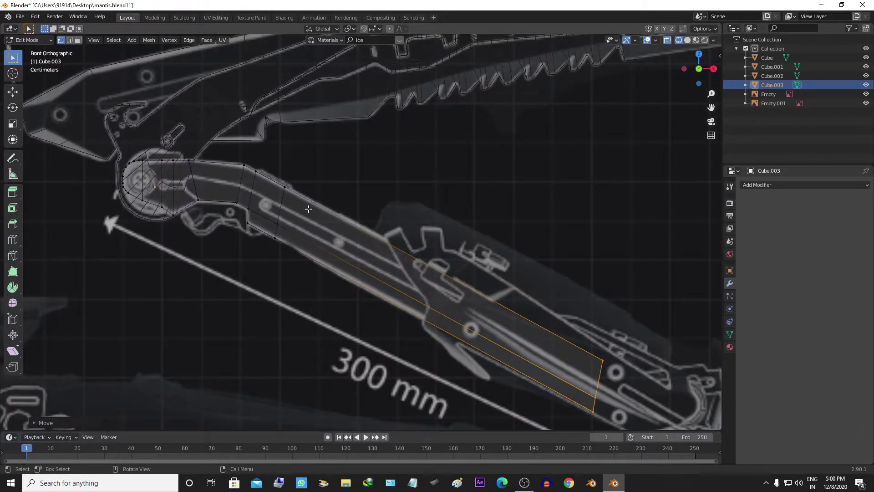
pyautogui.hotkey('ctrl', 'r')
pyautogui.click(600, 382)
pyautogui.press('g')
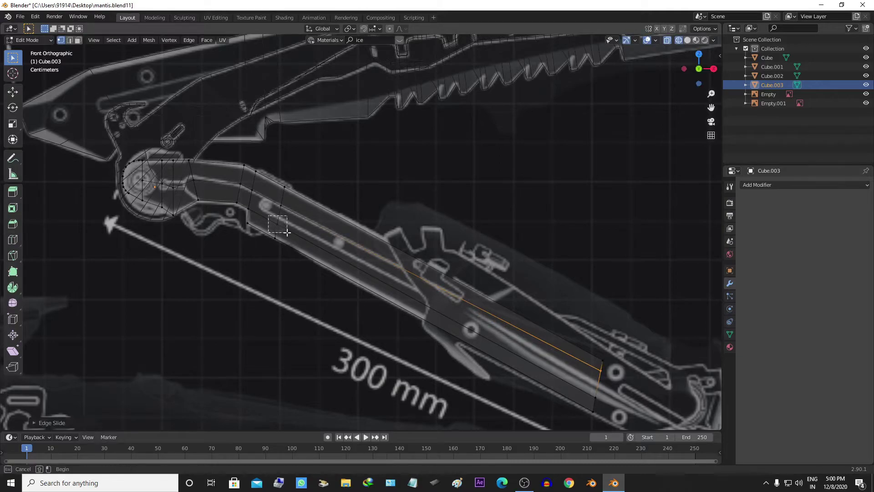
pyautogui.click(631, 401)
pyautogui.scroll(1, 24, 182)
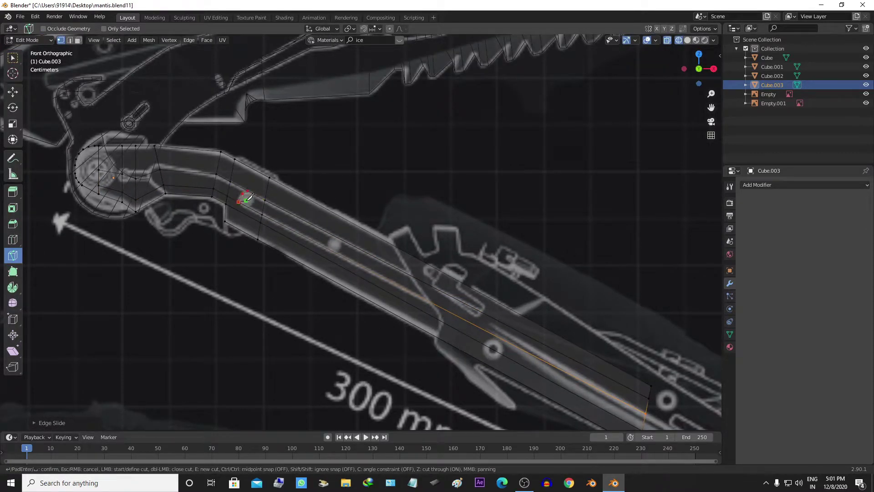
# Step: Finish the cut around the small hole and move its vertex toward the hole
pyautogui.press('Escape')
pyautogui.scroll(2, 247, 197)
pyautogui.press('w')
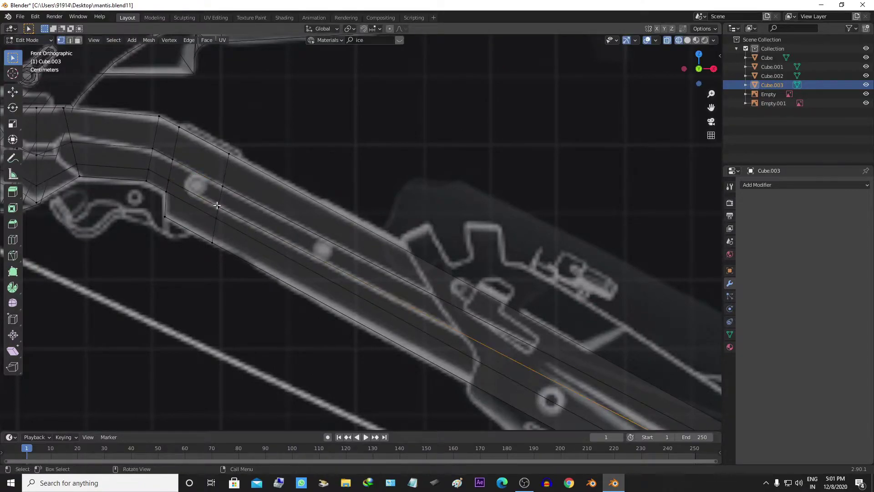
pyautogui.scroll(6, 130, 254)
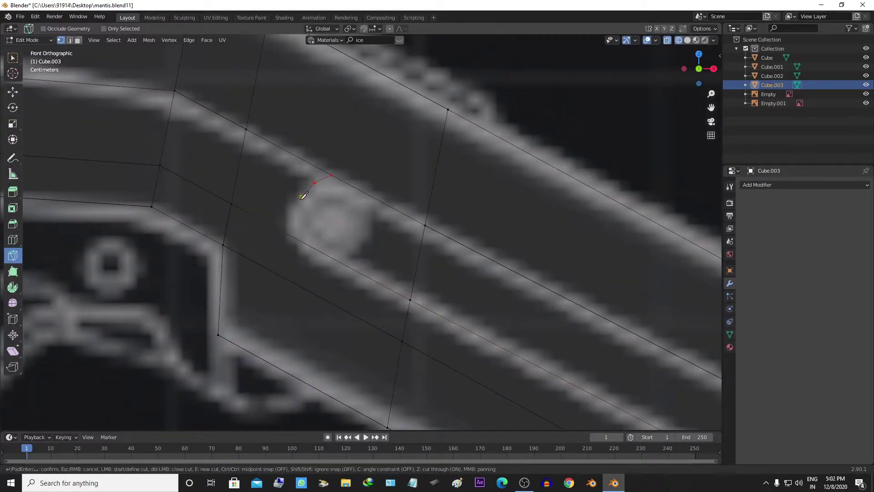
pyautogui.click(13, 57)
pyautogui.click(293, 237)
pyautogui.press('g')
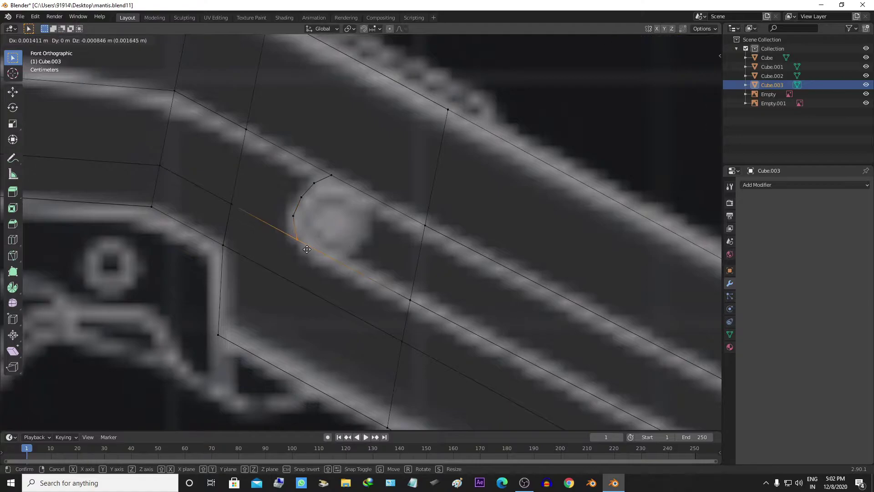
pyautogui.click(306, 227)
# Step: Select the long face strip along the arm and narrow it along Y
pyautogui.scroll(-4, 474, 304)
pyautogui.scroll(-3, 416, 292)
pyautogui.scroll(1, 416, 293)
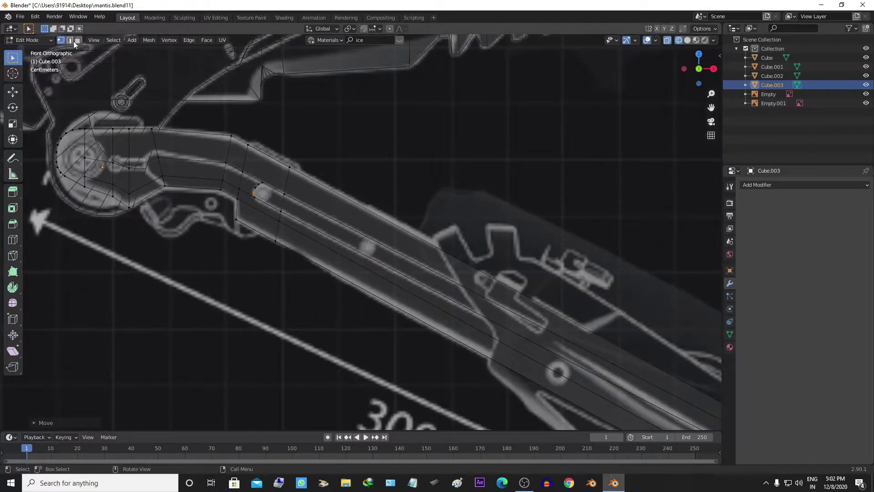
pyautogui.scroll(1, 441, 287)
pyautogui.keyDown('alt'); pyautogui.click(441, 286); pyautogui.keyUp('alt')
pyautogui.moveTo(441, 287); pyautogui.dragTo(409, 255, button='middle')
pyautogui.press('s')
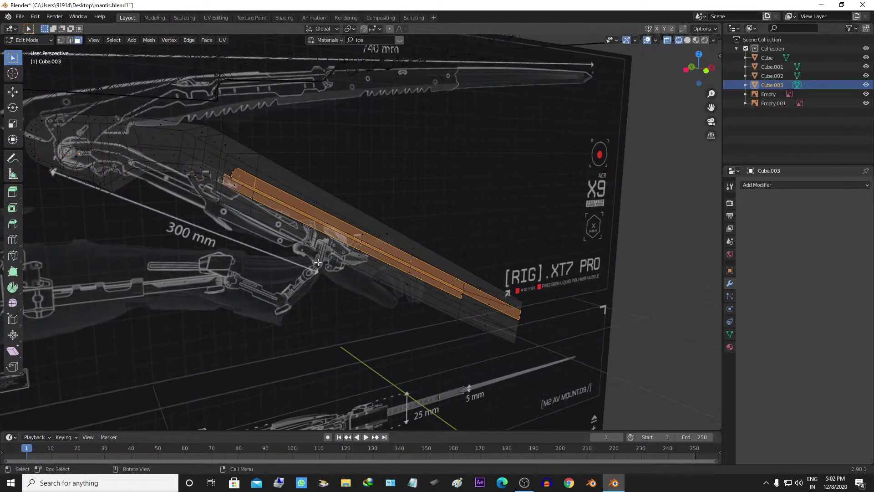
pyautogui.press('y')
pyautogui.click(361, 276)
# Step: Switch to solid shading and orbit around to inspect the narrowed strip
pyautogui.hotkey('alt', 'z')
pyautogui.scroll(3, 370, 287)
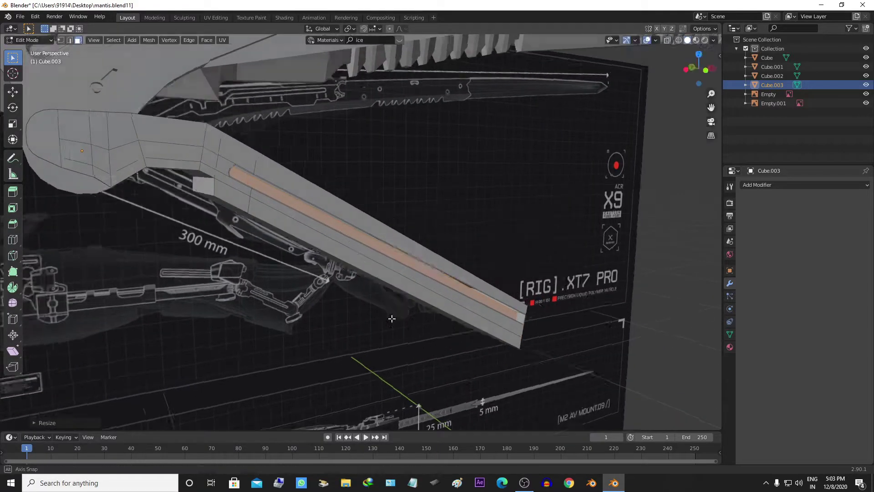
pyautogui.moveTo(370, 286)
pyautogui.mouseDown(button='middle')
pyautogui.moveTo(336, 267)
pyautogui.moveTo(346, 273)
pyautogui.mouseUp(button='middle')
pyautogui.scroll(4, 346, 273)
pyautogui.scroll(-4, 349, 315)
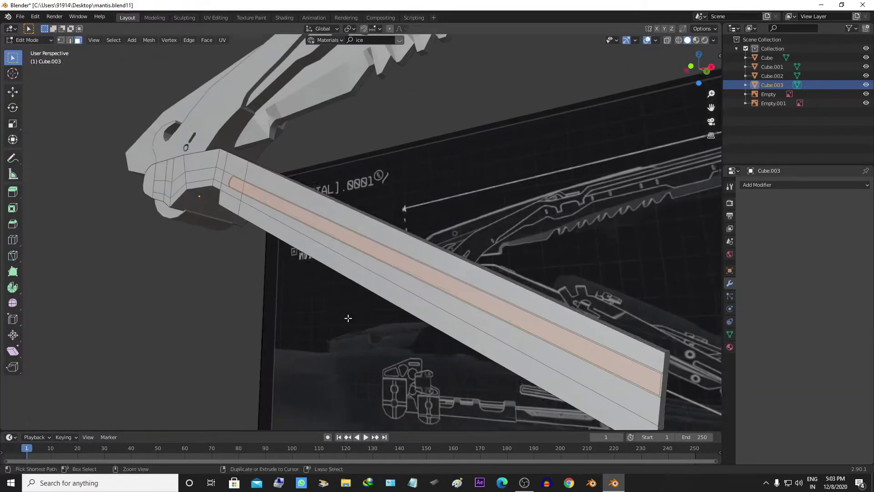
pyautogui.moveTo(349, 315)
pyautogui.mouseDown(button='middle')
pyautogui.moveTo(308, 295)
pyautogui.moveTo(319, 309)
pyautogui.moveTo(312, 319)
pyautogui.moveTo(361, 334)
pyautogui.moveTo(292, 273)
pyautogui.moveTo(214, 242)
pyautogui.moveTo(457, 152)
pyautogui.mouseUp(button='middle')
pyautogui.scroll(3, 291, 273)
pyautogui.scroll(-2, 286, 268)
# Step: In edge mode, tighten the selected edges' spacing along Y
pyautogui.press('2')
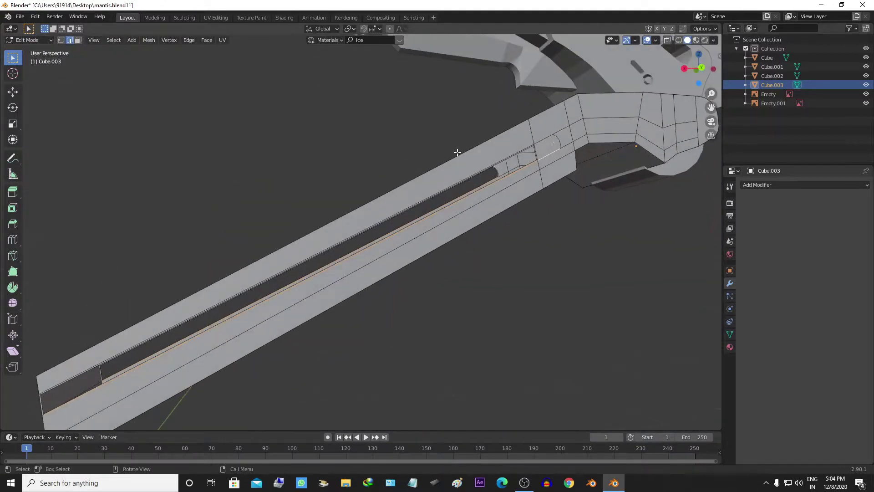
pyautogui.moveTo(497, 194)
pyautogui.mouseDown(button='middle')
pyautogui.moveTo(446, 232)
pyautogui.moveTo(232, 179)
pyautogui.mouseUp(button='middle')
pyautogui.press('s')
pyautogui.press('y')
pyautogui.click(447, 234)
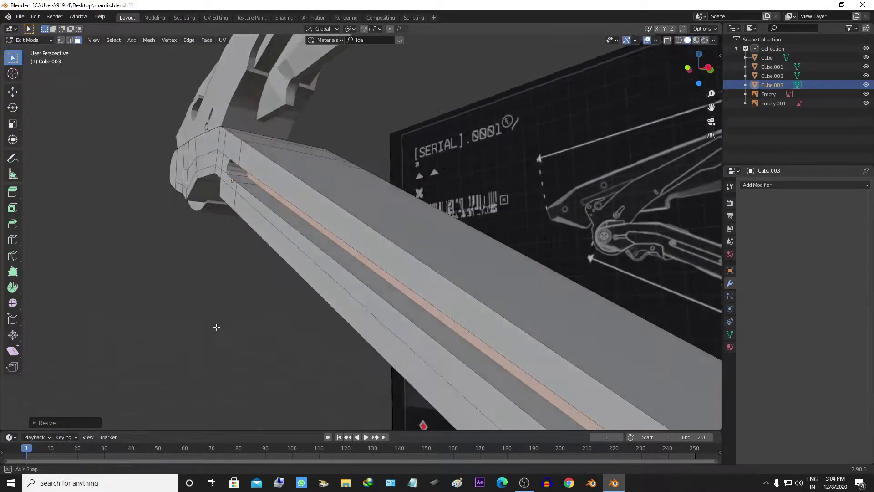
# Step: Add a loop cut near the arm's end, then inset the faces and recess them with Alt+S
pyautogui.hotkey('ctrl', 'r')
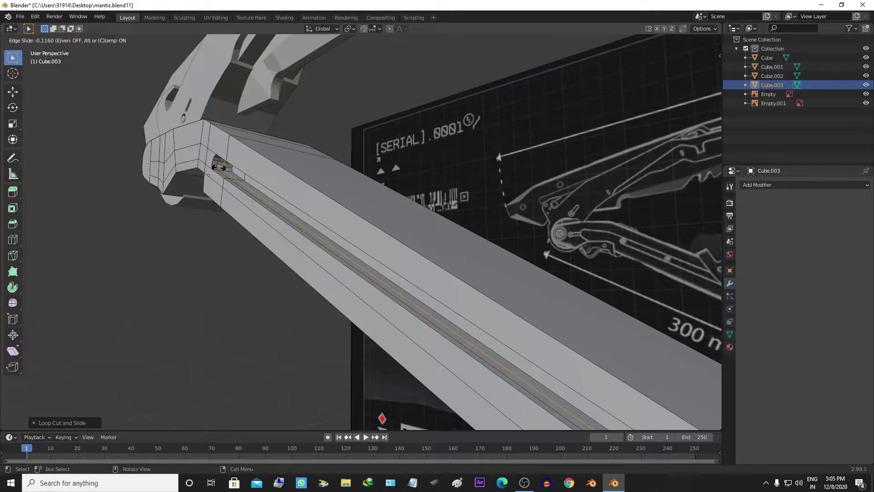
pyautogui.keyDown('alt'); pyautogui.click(254, 201); pyautogui.keyUp('alt')
pyautogui.moveTo(255, 200)
pyautogui.mouseDown(button='middle')
pyautogui.moveTo(273, 289)
pyautogui.moveTo(238, 297)
pyautogui.moveTo(271, 305)
pyautogui.moveTo(265, 275)
pyautogui.moveTo(308, 341)
pyautogui.moveTo(364, 314)
pyautogui.moveTo(453, 316)
pyautogui.moveTo(410, 273)
pyautogui.mouseUp(button='middle')
pyautogui.press('3')
pyautogui.press('i')
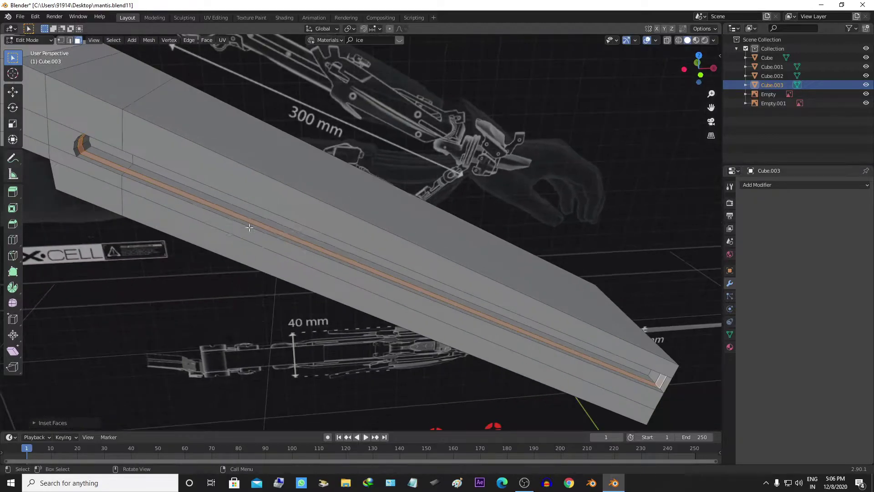
pyautogui.hotkey('alt', 's')
pyautogui.moveTo(264, 285)
pyautogui.mouseDown(button='middle')
pyautogui.moveTo(279, 254)
pyautogui.moveTo(348, 296)
pyautogui.moveTo(382, 260)
pyautogui.moveTo(468, 253)
pyautogui.moveTo(254, 267)
pyautogui.moveTo(279, 233)
pyautogui.moveTo(417, 182)
pyautogui.mouseUp(button='middle')
pyautogui.hotkey('alt', 's')
pyautogui.click(348, 296)
# Step: In orthographic view, stretch the selected geometry at the handle end along Y
pyautogui.scroll(-5, 348, 296)
pyautogui.press('KP_5')
pyautogui.scroll(3, 416, 182)
pyautogui.click(435, 258)
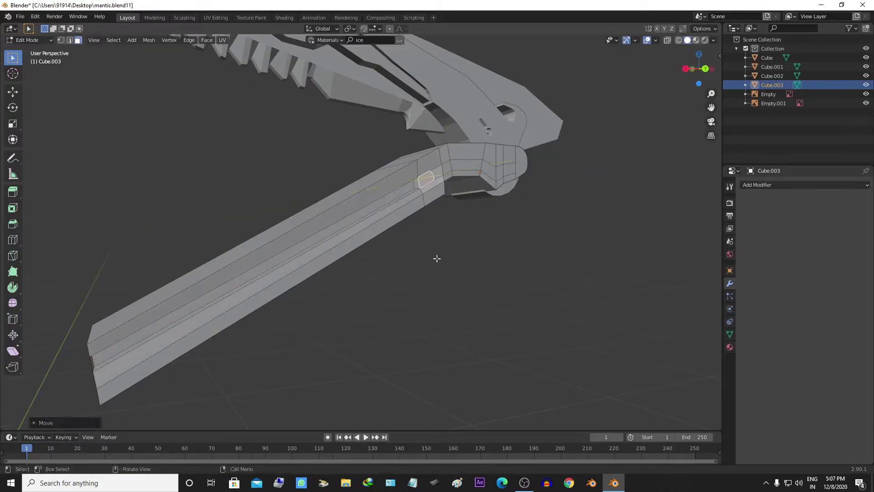
pyautogui.moveTo(435, 257)
pyautogui.mouseDown(button='middle')
pyautogui.moveTo(482, 257)
pyautogui.moveTo(355, 277)
pyautogui.moveTo(417, 268)
pyautogui.moveTo(412, 180)
pyautogui.moveTo(493, 218)
pyautogui.mouseUp(button='middle')
pyautogui.press('g')
pyautogui.press('y')
pyautogui.click(446, 261)
# Step: Merge the stray end vertices, then return to front view with X-ray on
pyautogui.press('1')
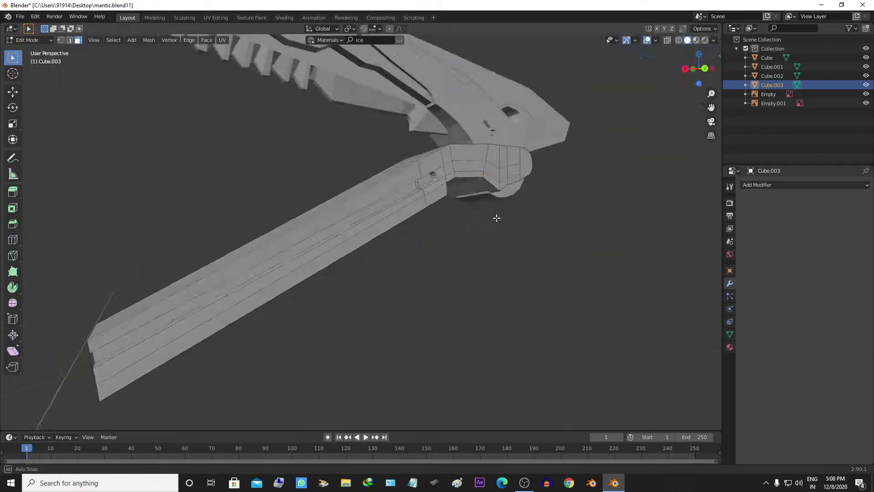
pyautogui.scroll(3, 493, 218)
pyautogui.press('m')
pyautogui.click(510, 162)
pyautogui.scroll(-3, 509, 162)
pyautogui.moveTo(509, 162); pyautogui.dragTo(282, 245, button='middle')
pyautogui.press('KP_1')
pyautogui.hotkey('alt', 'z')
# Step: Knife-cut a round pivot outline into Cube.002 and select its fan of faces
pyautogui.scroll(5, 282, 245)
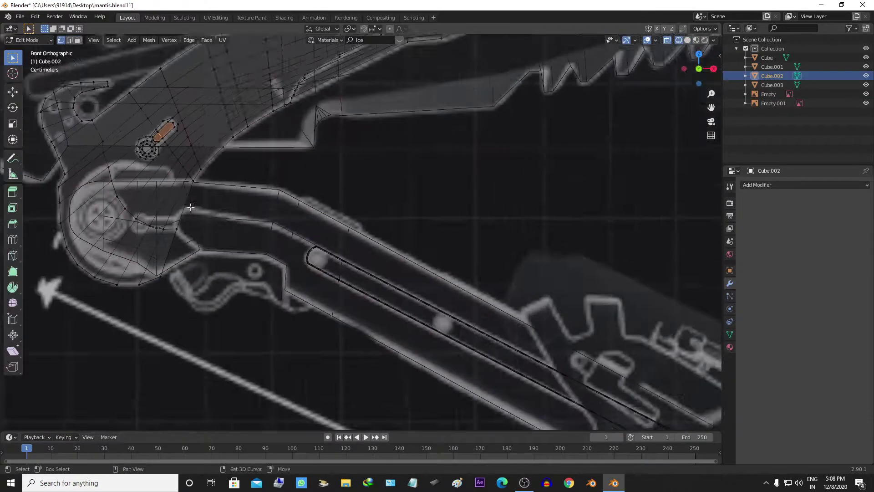
pyautogui.press('k')
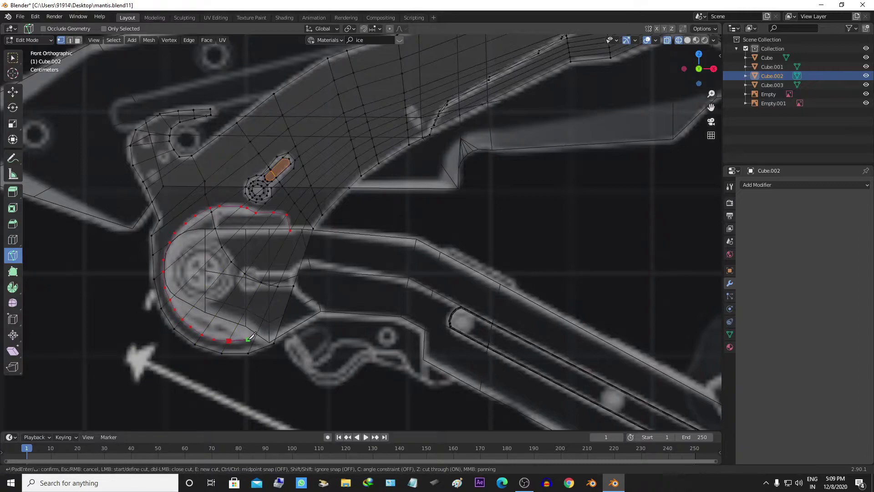
pyautogui.press('Return')
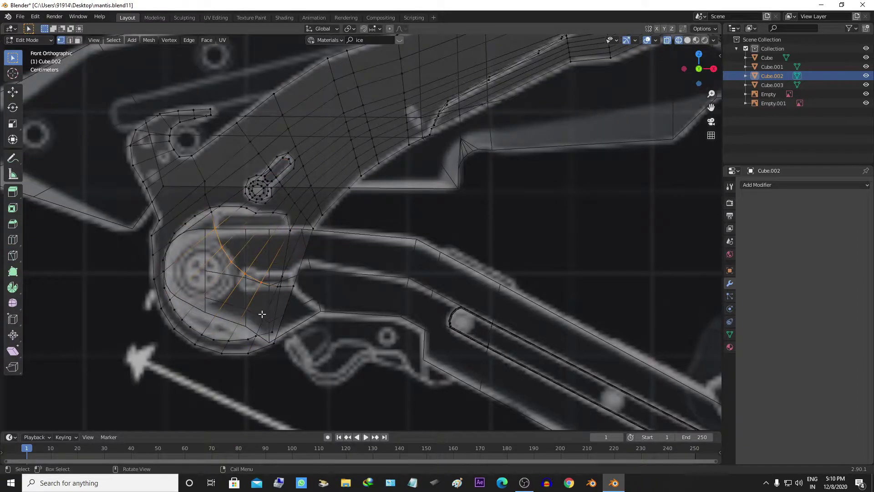
pyautogui.press('3')
pyautogui.keyDown('shift'); pyautogui.click(272, 272); pyautogui.keyUp('shift')
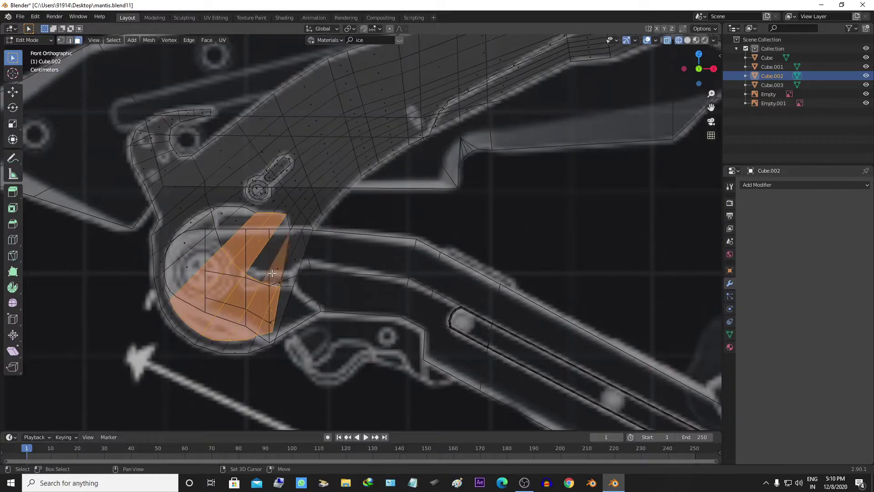
# Step: Extrude the pivot faces and shrink/fatten them outward into a bulging hinge cap
pyautogui.scroll(-3, 190, 223)
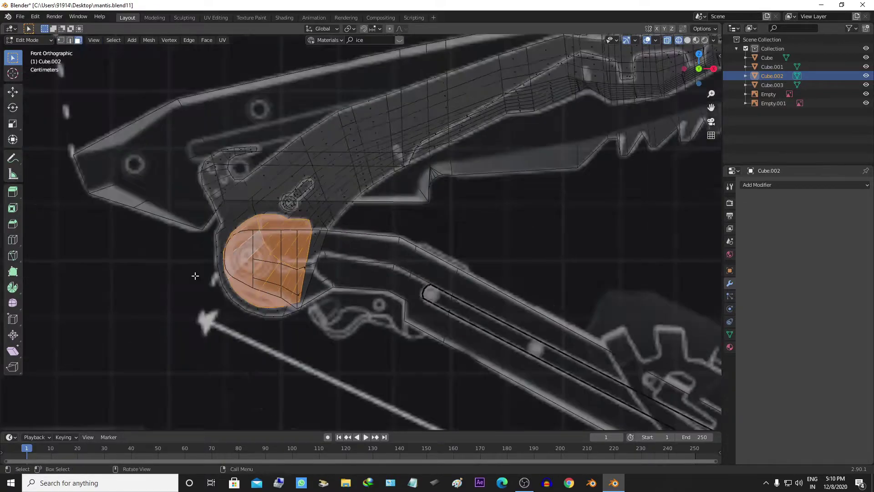
pyautogui.moveTo(195, 273); pyautogui.dragTo(413, 286, button='middle')
pyautogui.hotkey('alt', 'e')
pyautogui.click(413, 286)
pyautogui.hotkey('shift', 'z')
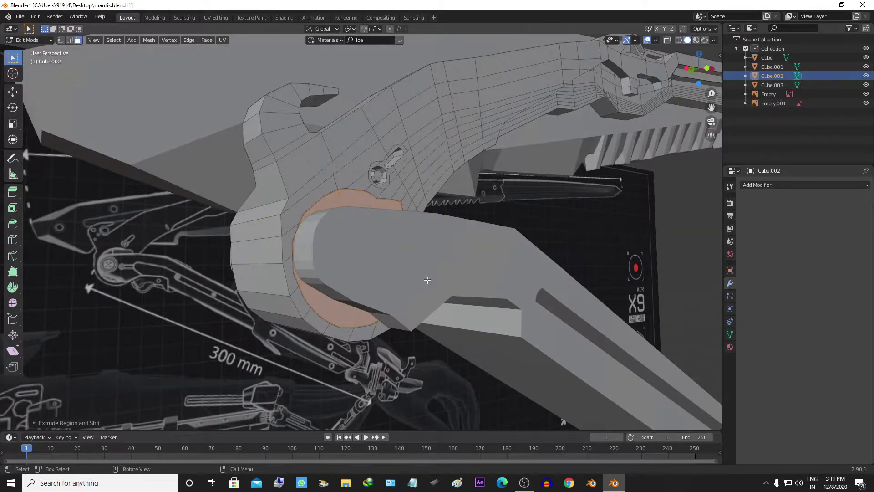
pyautogui.hotkey('alt', 's')
pyautogui.click(292, 131)
pyautogui.moveTo(293, 130)
pyautogui.mouseDown(button='middle')
pyautogui.moveTo(280, 287)
pyautogui.moveTo(400, 314)
pyautogui.mouseUp(button='middle')
pyautogui.hotkey('alt', 's')
pyautogui.click(279, 288)
# Step: Return to the front view and reframe the lower arm and blade
pyautogui.scroll(-5, 400, 313)
pyautogui.press('KP_1')
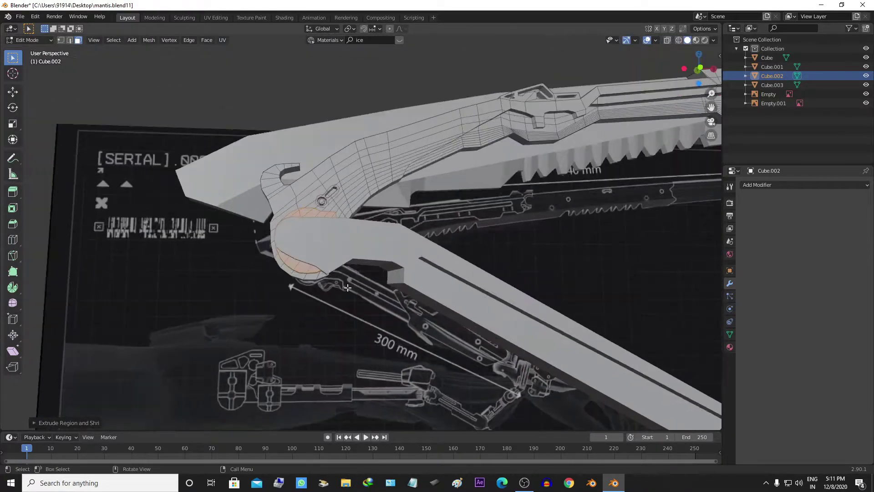
pyautogui.hotkey('shift', 'z')
pyautogui.scroll(6, 313, 322)
pyautogui.scroll(-2, 313, 322)
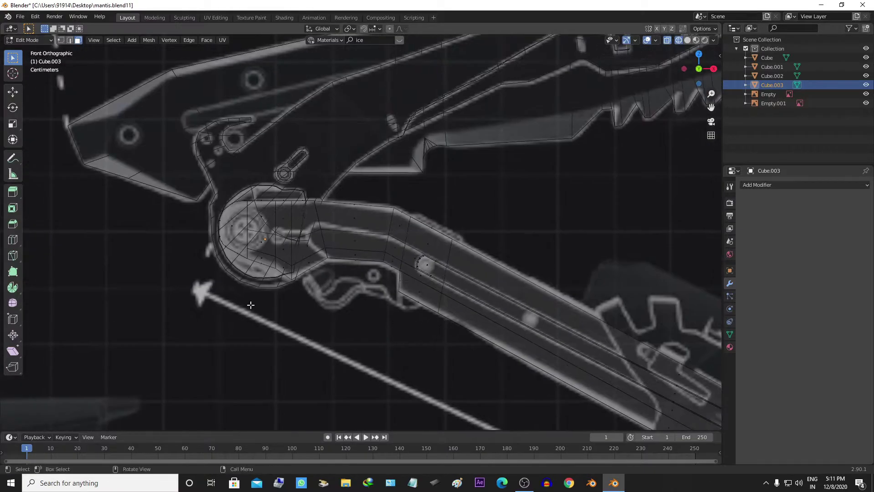
pyautogui.scroll(-3, 249, 302)
pyautogui.keyDown('shift'); pyautogui.moveTo(335, 259); pyautogui.dragTo(230, 224, button='middle'); pyautogui.keyUp('shift')
pyautogui.scroll(-2, 230, 224)
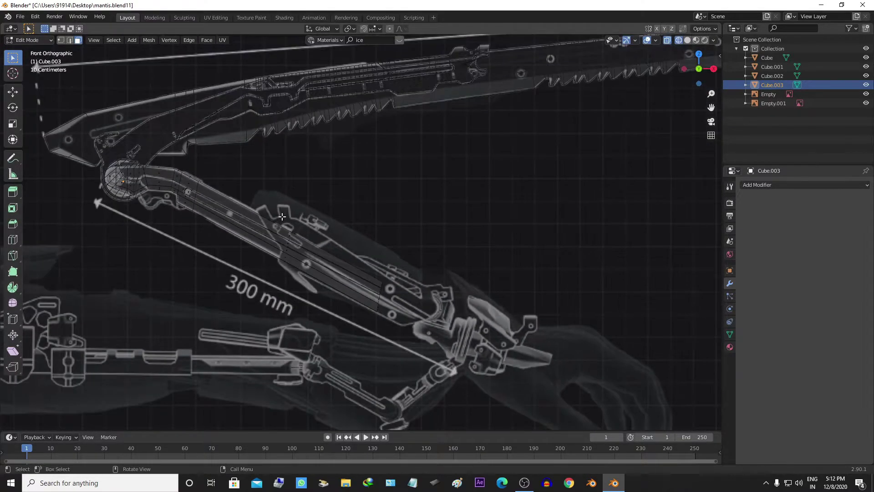
pyautogui.scroll(-2, 281, 216)
pyautogui.scroll(1, 282, 216)
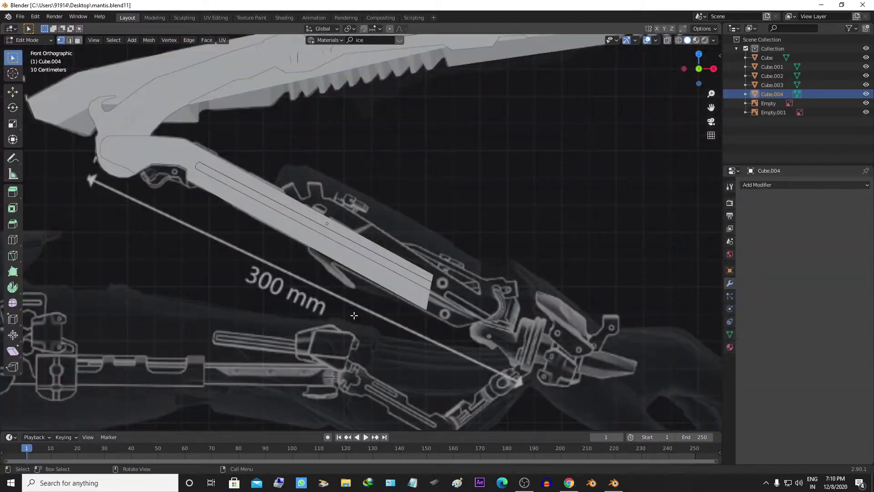
# Step: Add a new mesh over the reference forearm and scale it to size
pyautogui.scroll(2, 354, 315)
pyautogui.keyDown('shift'); pyautogui.moveTo(376, 329); pyautogui.dragTo(464, 291, button='middle'); pyautogui.keyUp('shift')
pyautogui.hotkey('shift', 'a')
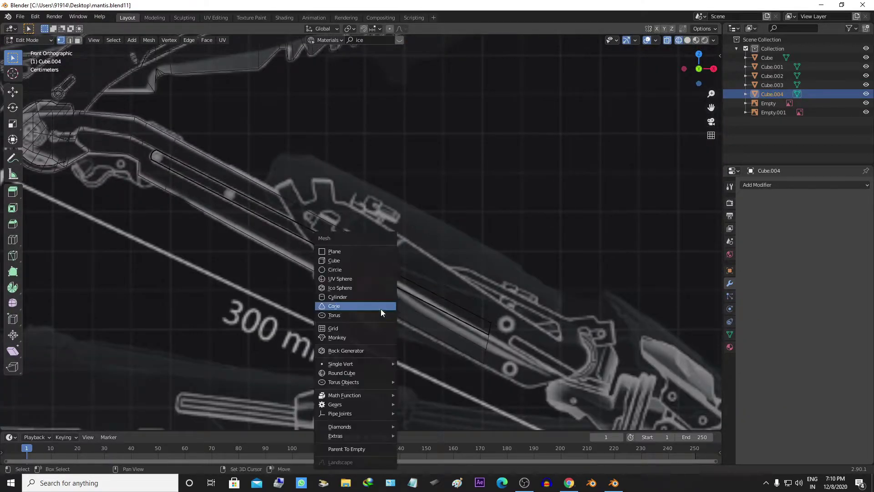
pyautogui.click(380, 309)
pyautogui.scroll(-6, 381, 309)
pyautogui.press('s')
pyautogui.click(510, 306)
pyautogui.scroll(3, 501, 273)
pyautogui.scroll(2, 501, 273)
# Step: Move the plate's right edge and left corners onto the forearm outline
pyautogui.press('Tab')
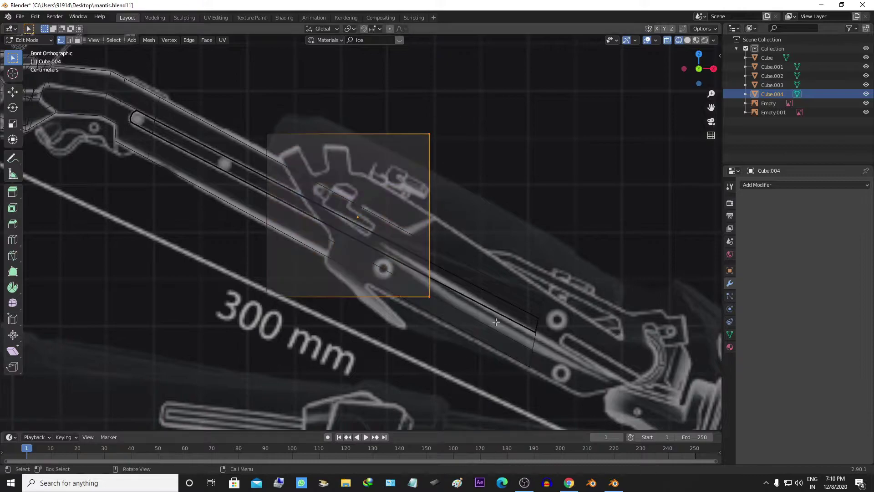
pyautogui.press('g')
pyautogui.click(656, 387)
pyautogui.scroll(-2, 455, 295)
pyautogui.click(233, 264)
pyautogui.scroll(1, 318, 296)
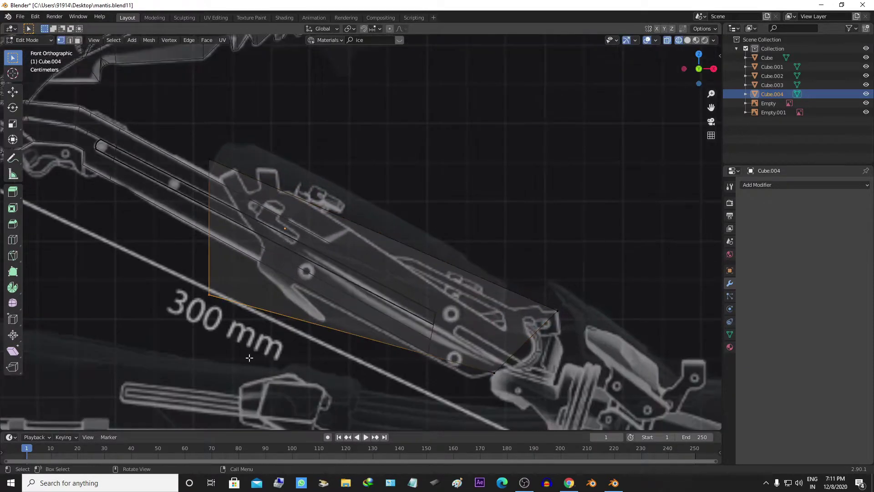
pyautogui.press('g')
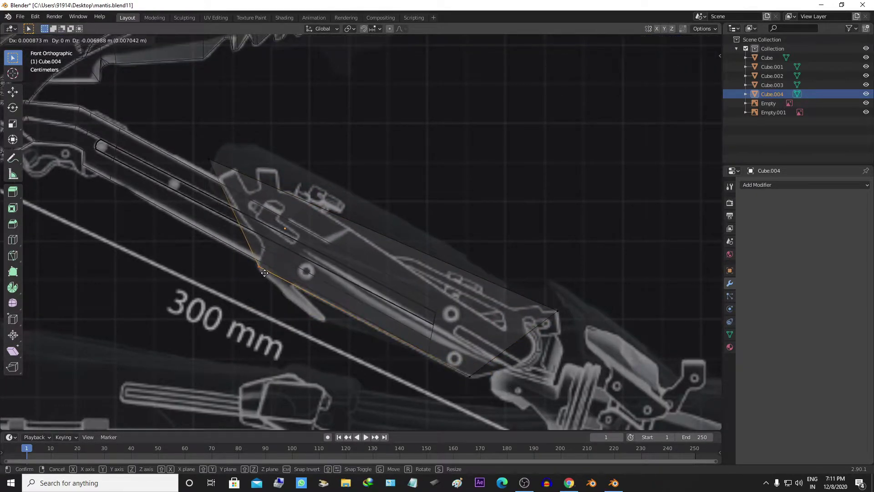
pyautogui.press('g')
pyautogui.click(388, 198)
pyautogui.keyDown('shift'); pyautogui.moveTo(389, 198); pyautogui.dragTo(386, 165, button='middle'); pyautogui.keyUp('shift')
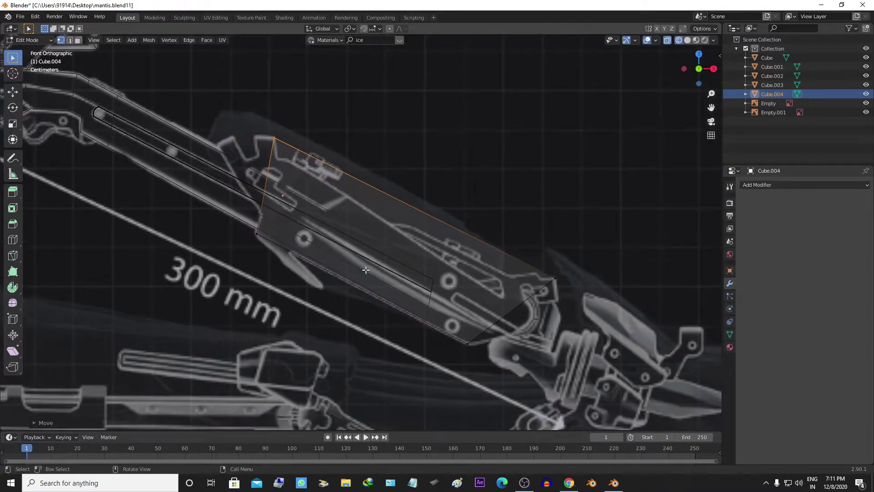
# Step: Add cross loop cuts to the plate and move the new edges to follow the reference
pyautogui.hotkey('ctrl', 'r')
pyautogui.click(313, 244)
pyautogui.press('g')
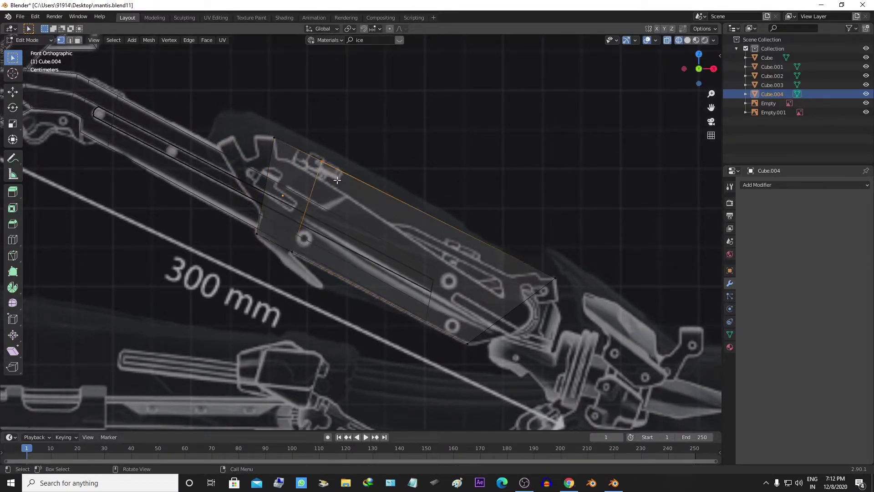
pyautogui.click(361, 206)
pyautogui.press('g')
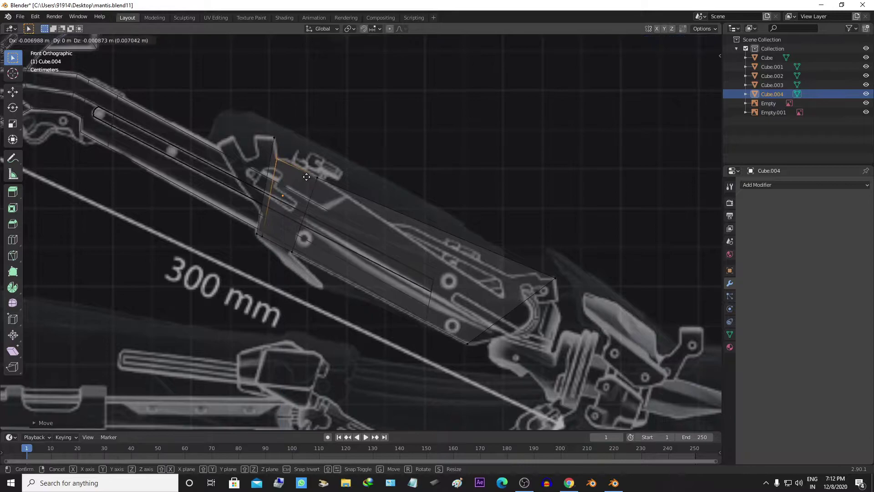
pyautogui.press('g')
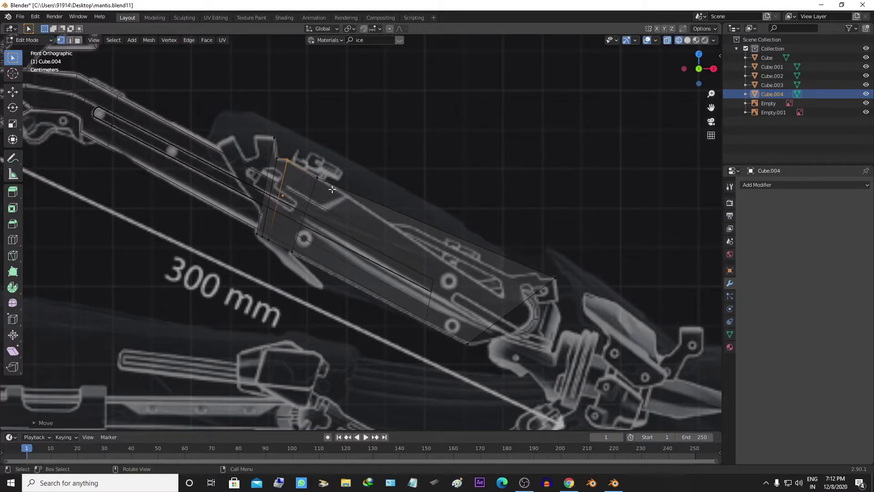
pyautogui.press('g')
pyautogui.click(399, 234)
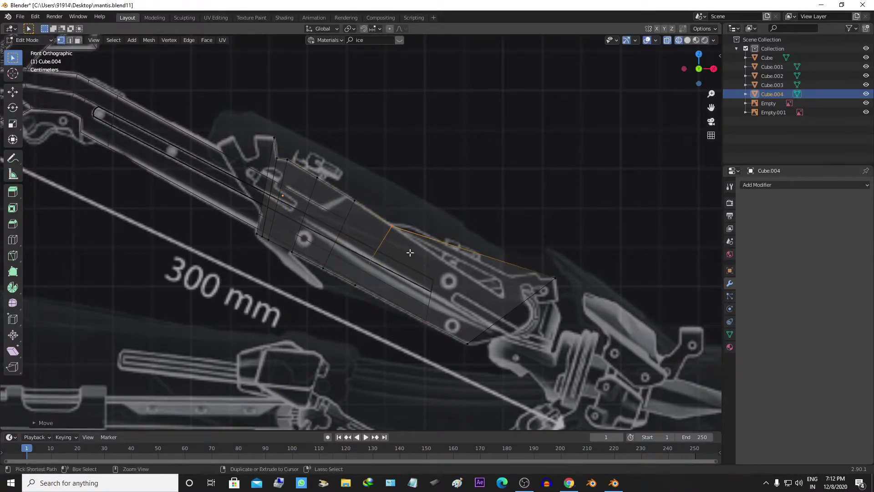
pyautogui.press('g')
pyautogui.press('g')
pyautogui.click(572, 288)
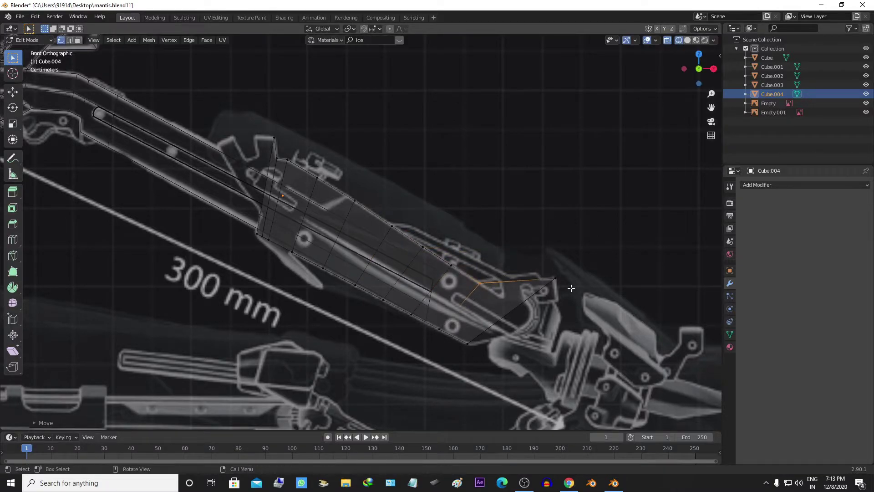
pyautogui.keyDown('shift'); pyautogui.moveTo(530, 264); pyautogui.dragTo(485, 206, button='middle'); pyautogui.keyUp('shift')
# Step: Extrude the plate's rear end and move its end edge and vertex into place
pyautogui.press('e')
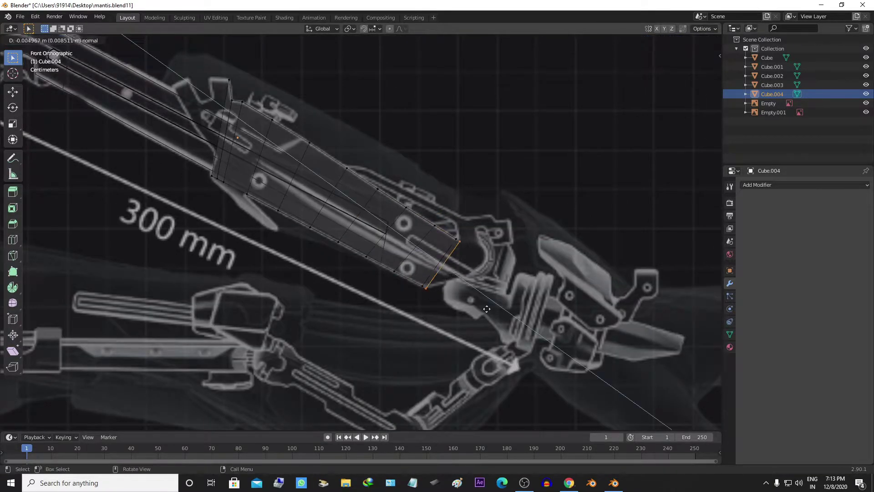
pyautogui.click(434, 299)
pyautogui.press('g')
pyautogui.click(487, 273)
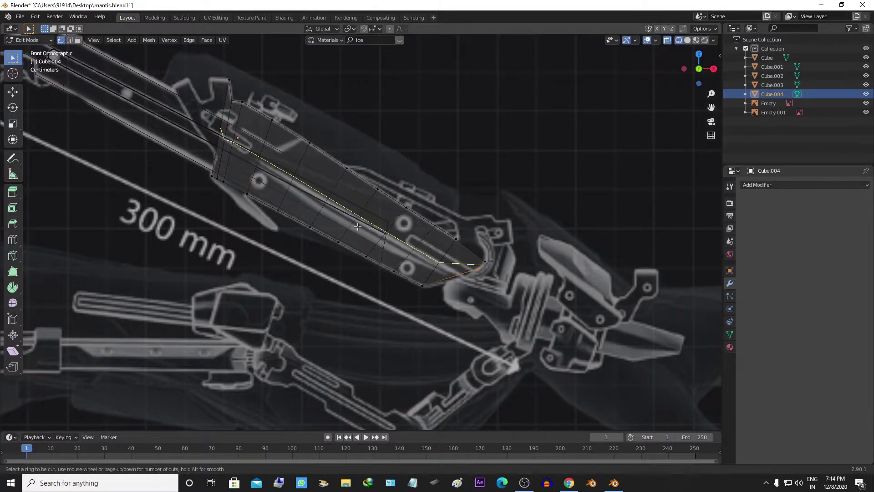
pyautogui.moveTo(481, 281); pyautogui.dragTo(482, 283)
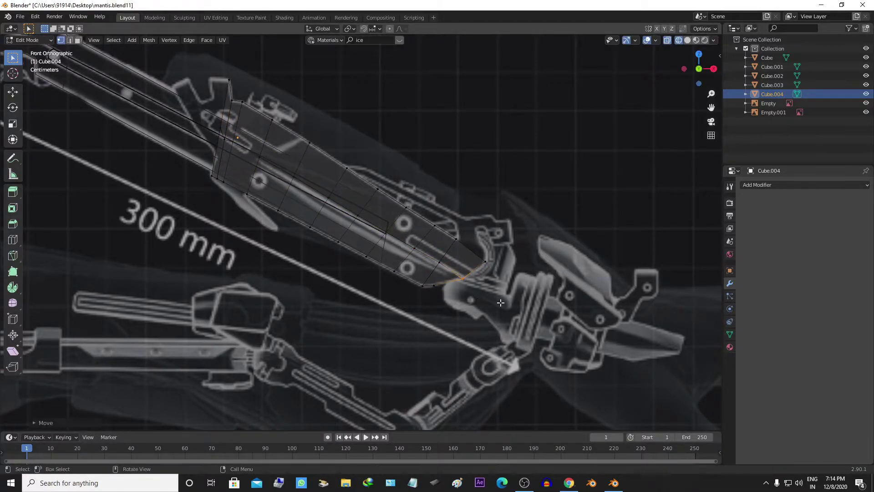
pyautogui.click(492, 265)
pyautogui.scroll(2, 284, 295)
pyautogui.scroll(-2, 284, 295)
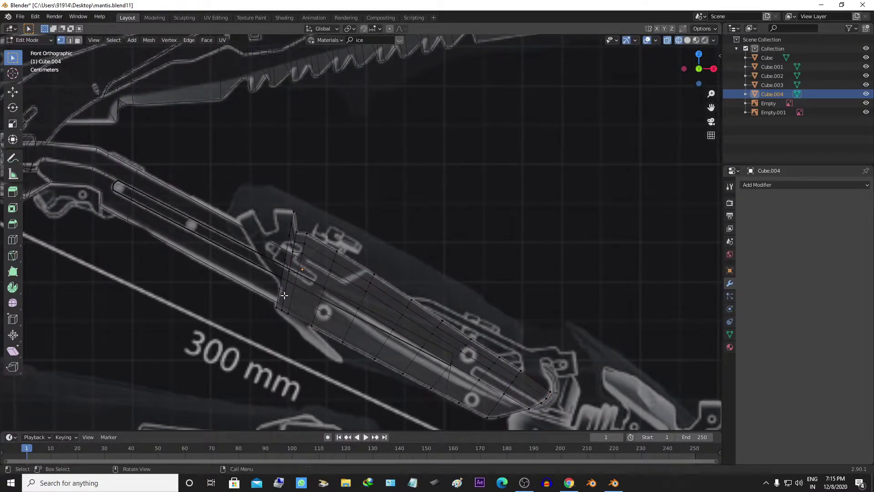
pyautogui.click(330, 324)
# Step: Rotate the rear edge upright and pull it into a prong, checking the shape in solid view
pyautogui.keyDown('shift'); pyautogui.moveTo(276, 194); pyautogui.dragTo(297, 217, button='middle'); pyautogui.keyUp('shift')
pyautogui.moveTo(297, 217); pyautogui.dragTo(317, 255)
pyautogui.press('r')
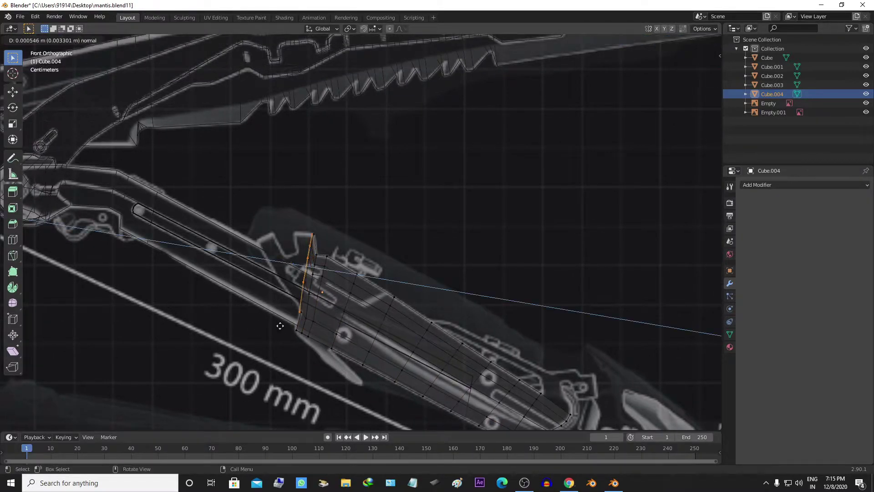
pyautogui.click(409, 283)
pyautogui.press('g')
pyautogui.click(297, 250)
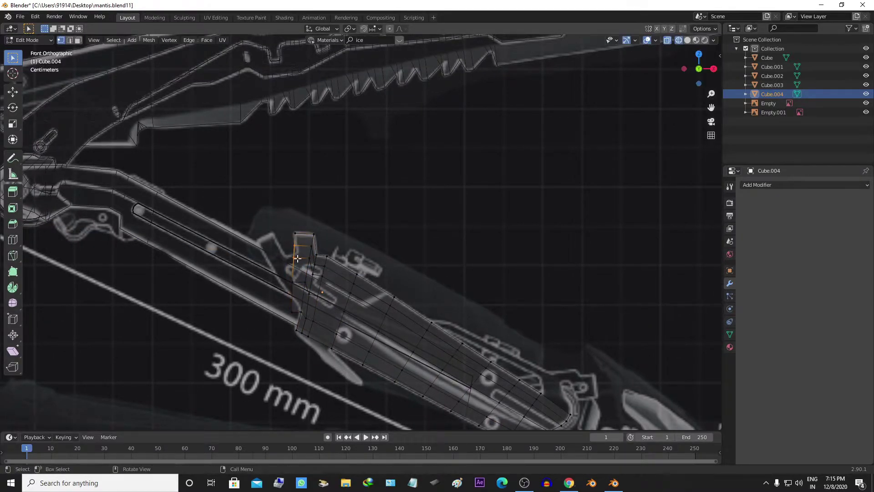
pyautogui.press('g')
pyautogui.press('g')
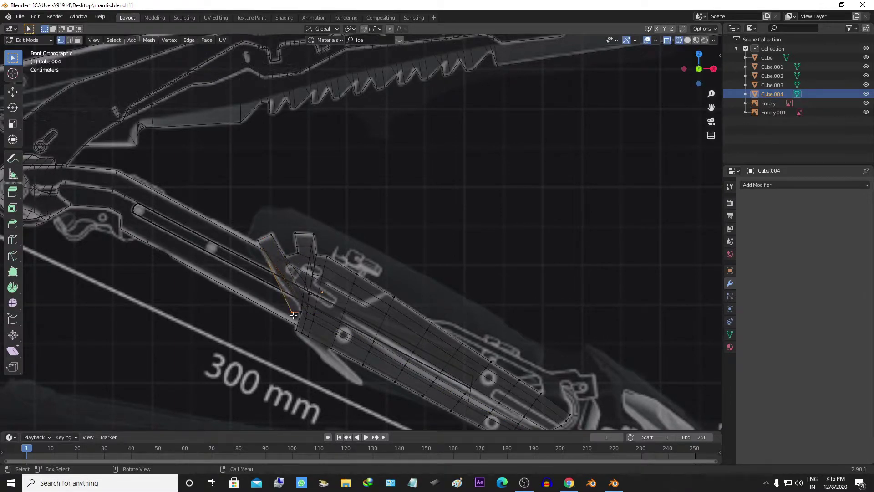
pyautogui.scroll(2, 294, 315)
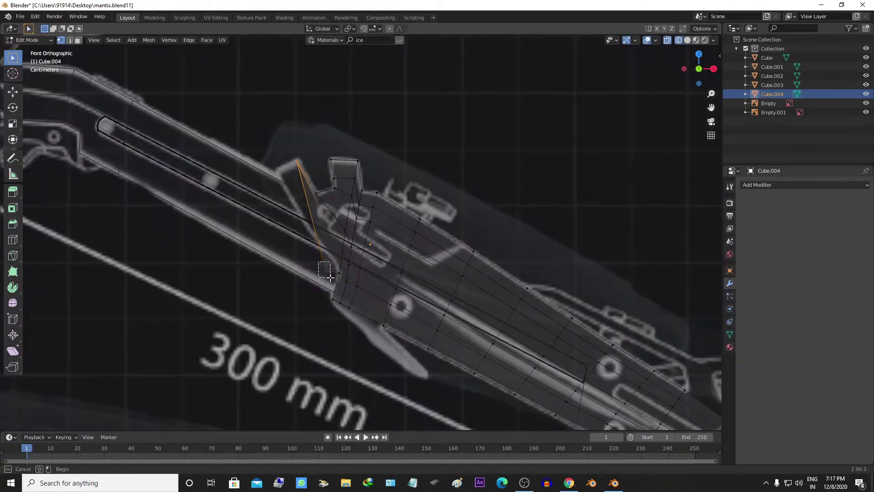
pyautogui.click(330, 278)
pyautogui.keyDown('shift'); pyautogui.moveTo(330, 277); pyautogui.dragTo(410, 318, button='middle'); pyautogui.keyUp('shift')
pyautogui.hotkey('alt', 'z')
pyautogui.scroll(3, 409, 341)
# Step: Restore see-through shading and add a loop cut across the lower blade
pyautogui.scroll(-3, 417, 359)
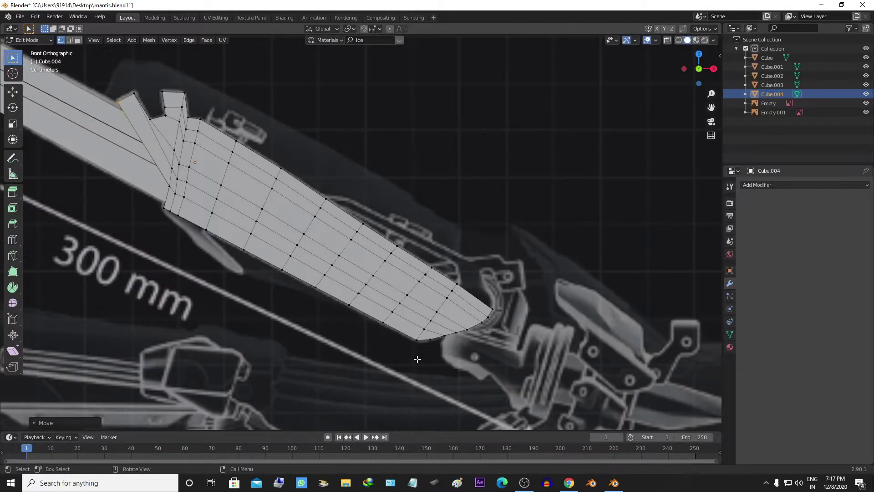
pyautogui.press('z')
pyautogui.click(344, 357)
pyautogui.scroll(3, 289, 249)
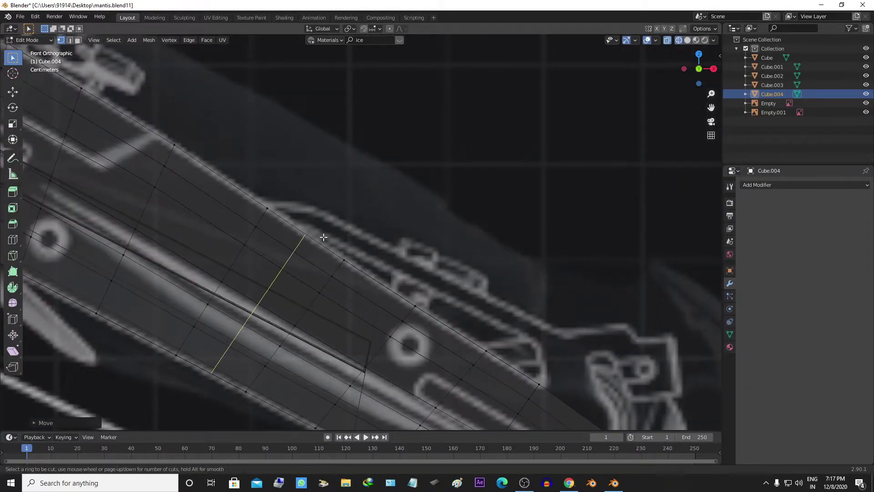
pyautogui.press('g')
pyautogui.click(361, 264)
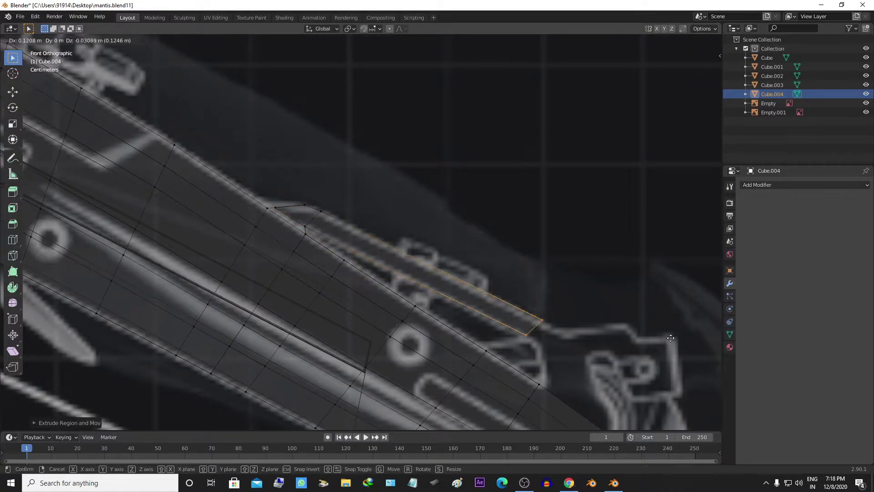
pyautogui.scroll(-5, 454, 298)
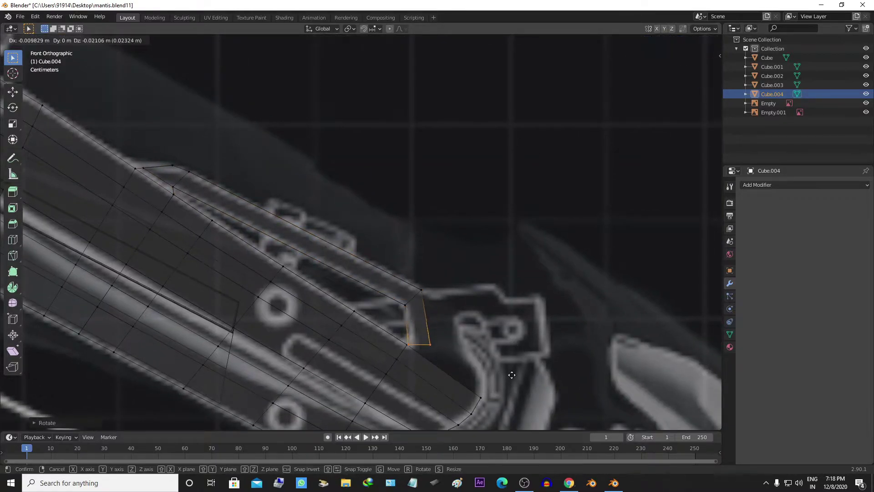
pyautogui.moveTo(454, 298)
pyautogui.mouseDown(button='middle')
pyautogui.moveTo(443, 369)
pyautogui.moveTo(419, 351)
pyautogui.mouseUp(button='middle')
pyautogui.scroll(5, 444, 369)
pyautogui.press('KP_1')
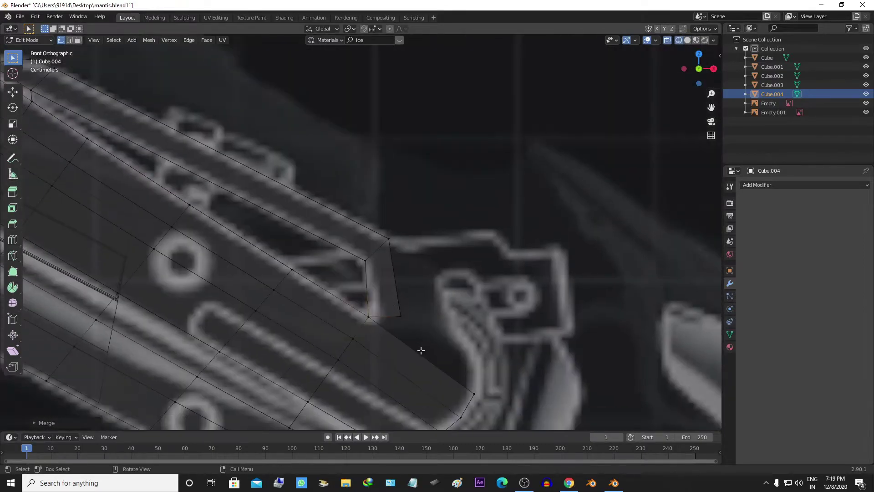
# Step: Merge the extruded vertices and extrude the blade's front corner edge into a new face
pyautogui.press('g')
pyautogui.scroll(-1, 398, 316)
pyautogui.press('g')
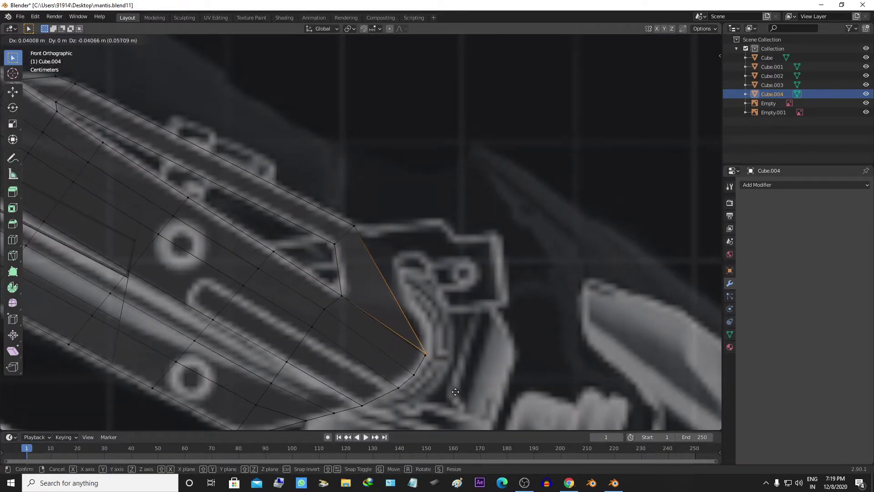
pyautogui.click(425, 354)
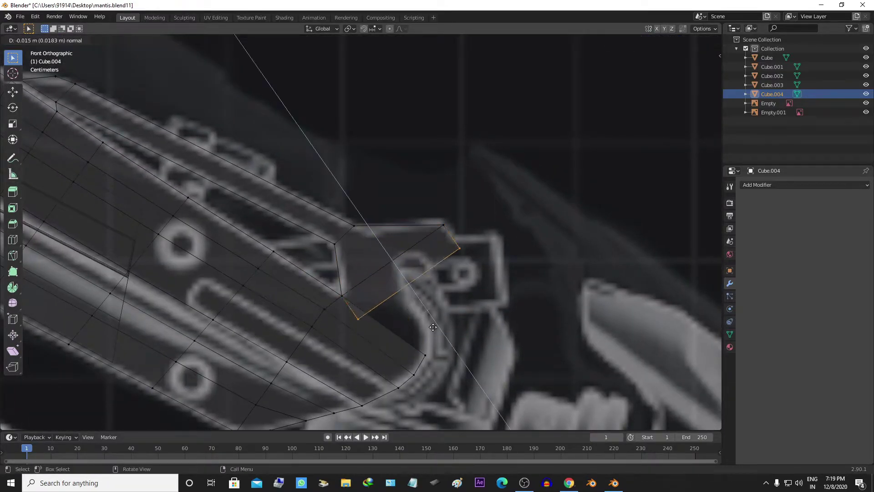
pyautogui.press('g')
pyautogui.press('g')
pyautogui.click(470, 258)
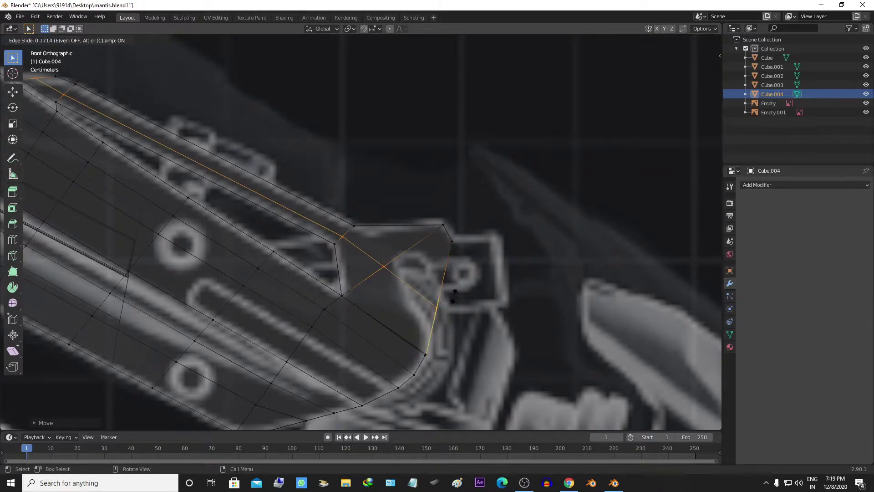
pyautogui.click(409, 351)
pyautogui.press('g')
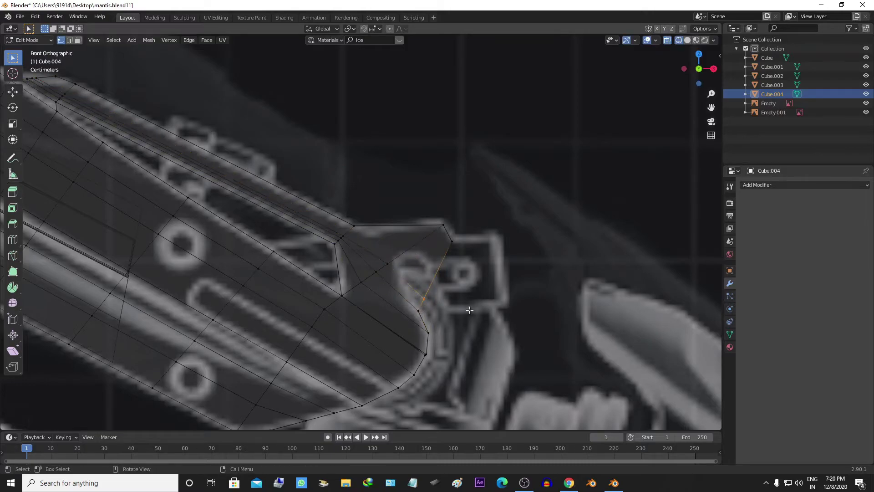
pyautogui.press('Escape')
pyautogui.hotkey('ctrl', 'z')
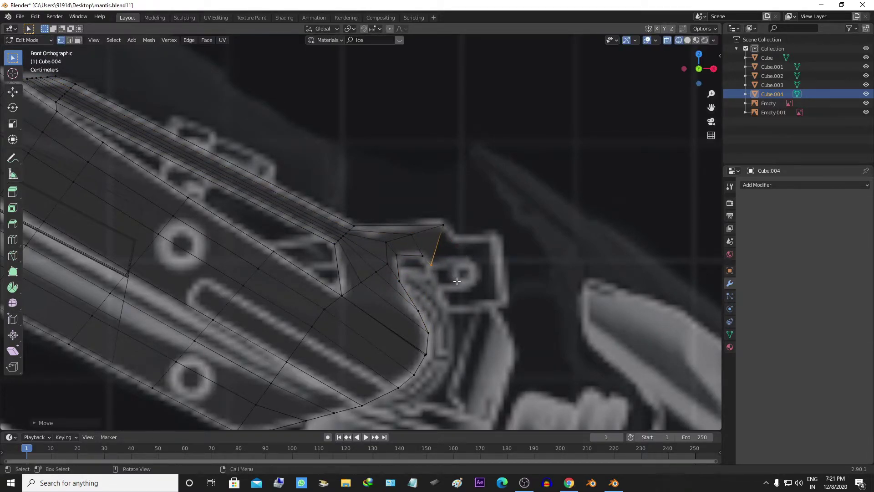
# Step: Extrude a small block at the tip, flatten its edges along Y and slide an edge
pyautogui.press('e')
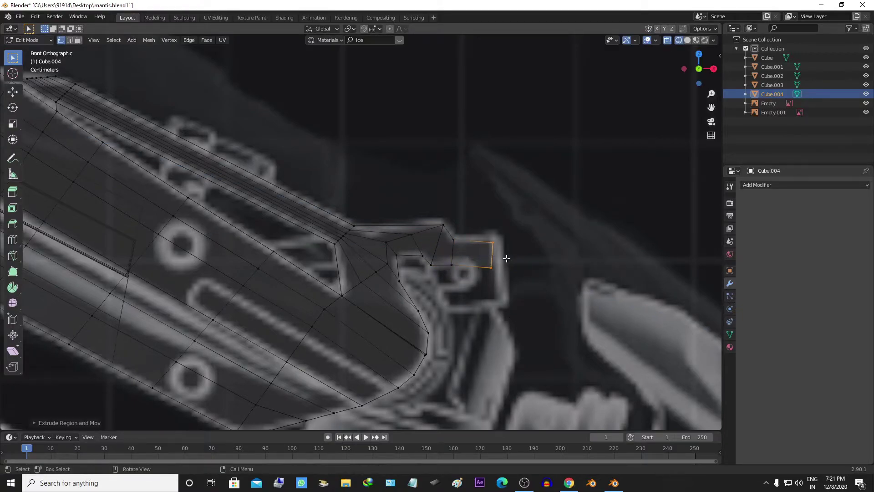
pyautogui.press('Escape')
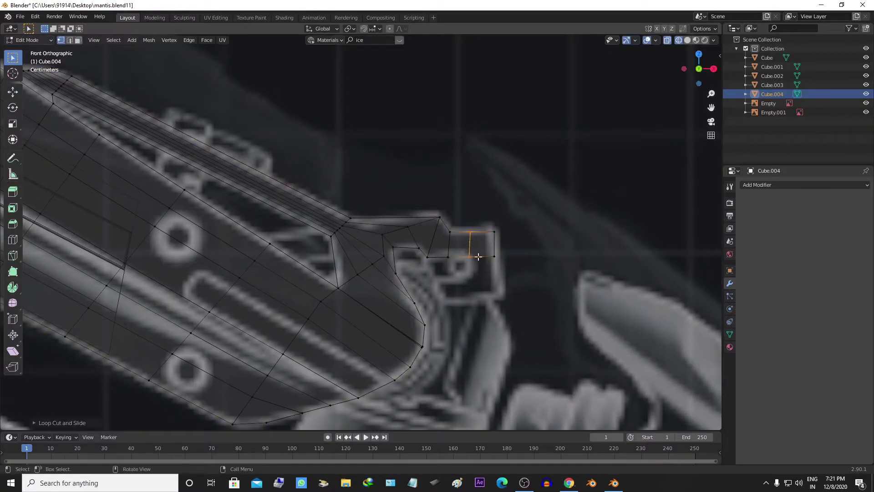
pyautogui.click(545, 324)
pyautogui.press('s')
pyautogui.press('y')
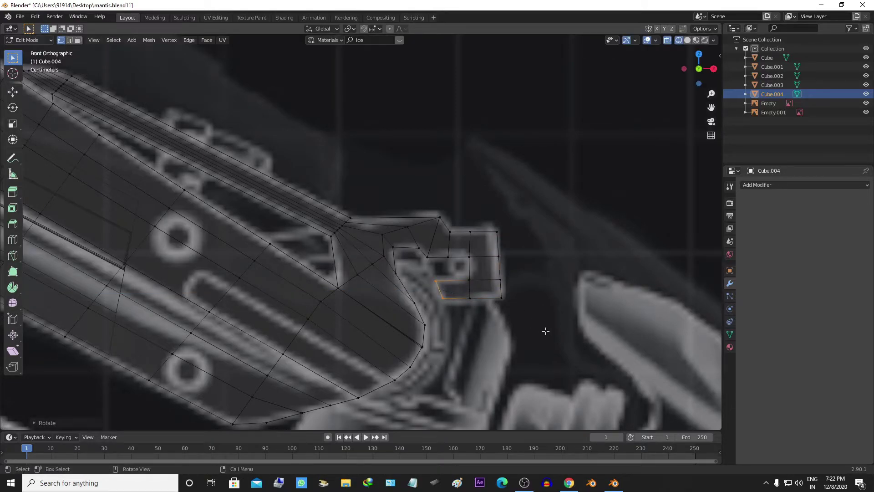
pyautogui.scroll(1, 500, 346)
pyautogui.press('g')
pyautogui.press('g')
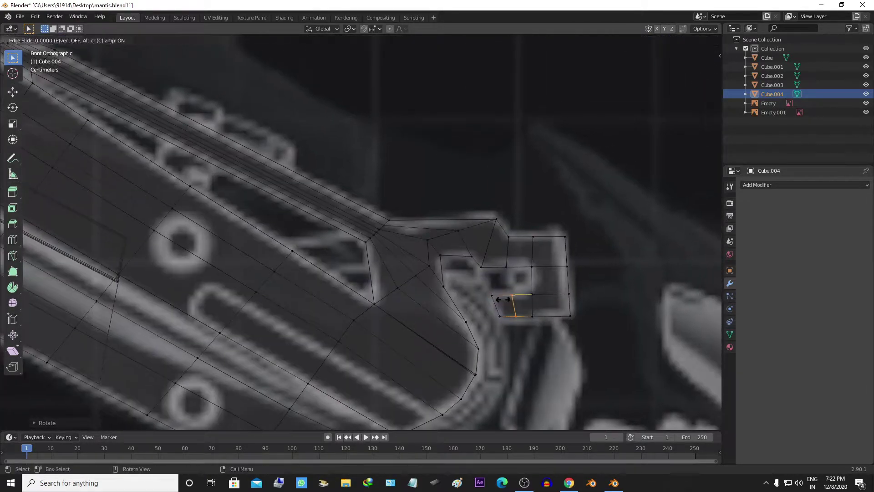
pyautogui.scroll(-3, 521, 292)
# Step: Check the tip in solid view, then return to the see-through front view
pyautogui.hotkey('alt', 'z')
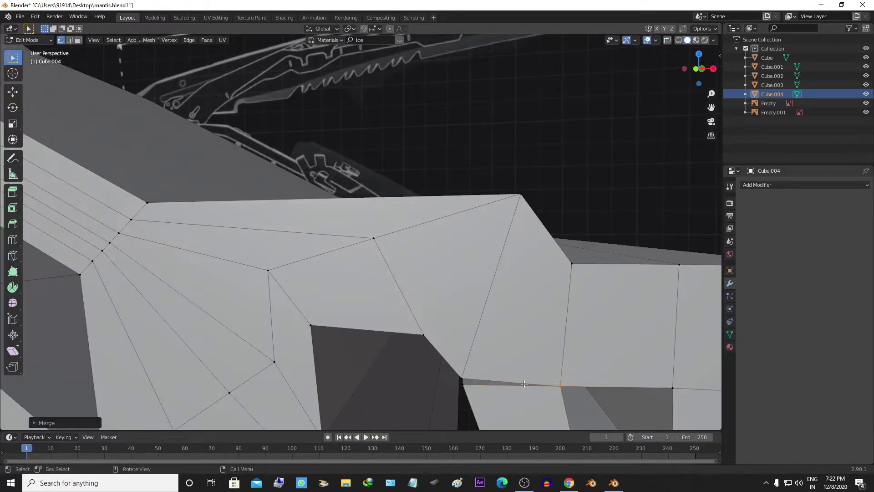
pyautogui.moveTo(520, 292)
pyautogui.mouseDown(button='middle')
pyautogui.moveTo(490, 402)
pyautogui.moveTo(496, 319)
pyautogui.mouseUp(button='middle')
pyautogui.scroll(3, 496, 319)
pyautogui.hotkey('alt', 'z')
pyautogui.press('KP_1')
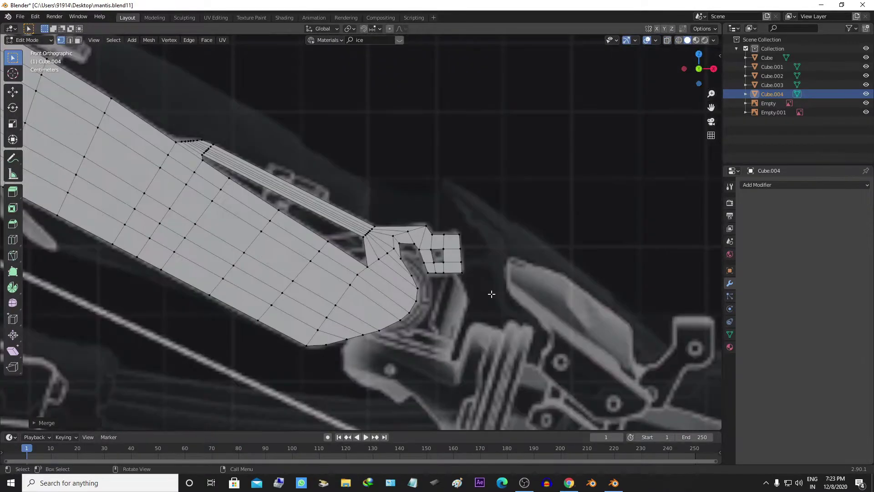
pyautogui.scroll(2, 496, 304)
# Step: Bevel the corner vertex and slide a vertex along the long top edge
pyautogui.hotkey('ctrl', 'shift', 'b')
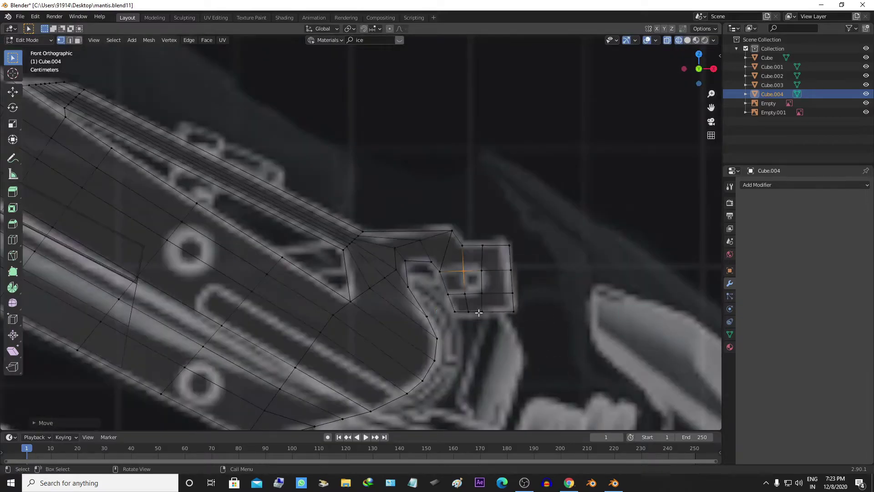
pyautogui.keyDown('shift'); pyautogui.moveTo(504, 294); pyautogui.dragTo(615, 325, button='middle'); pyautogui.keyUp('shift')
pyautogui.click(422, 311)
pyautogui.press('g')
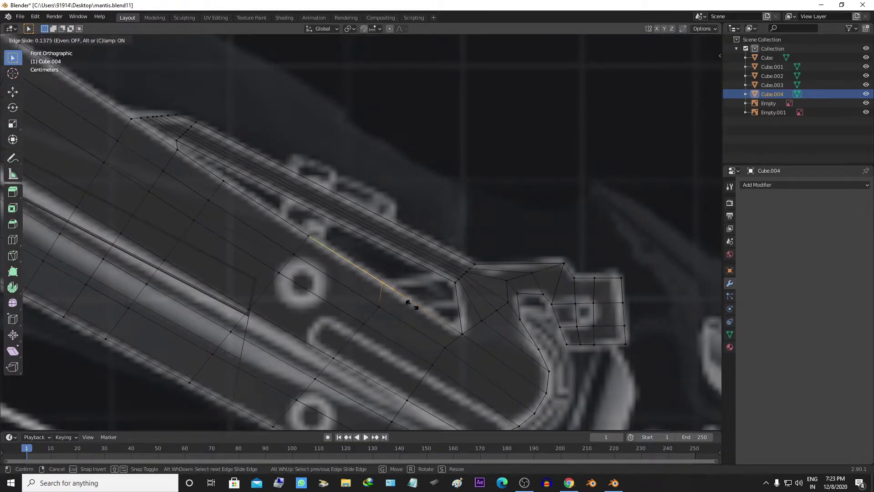
pyautogui.scroll(-3, 410, 305)
pyautogui.press('g')
pyautogui.click(467, 316)
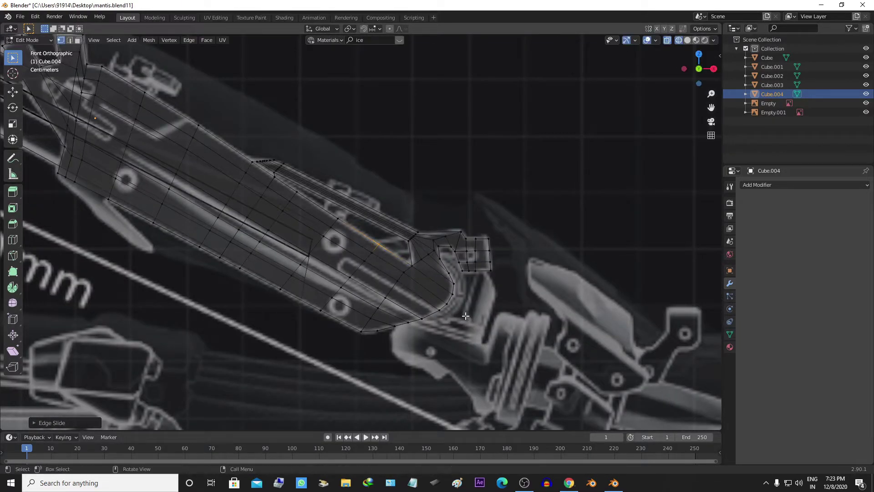
# Step: Select the rear prong edge, grow the selection and reposition it
pyautogui.keyDown('shift'); pyautogui.moveTo(467, 316); pyautogui.dragTo(370, 313, button='middle'); pyautogui.keyUp('shift')
pyautogui.scroll(2, 237, 281)
pyautogui.scroll(2, 237, 281)
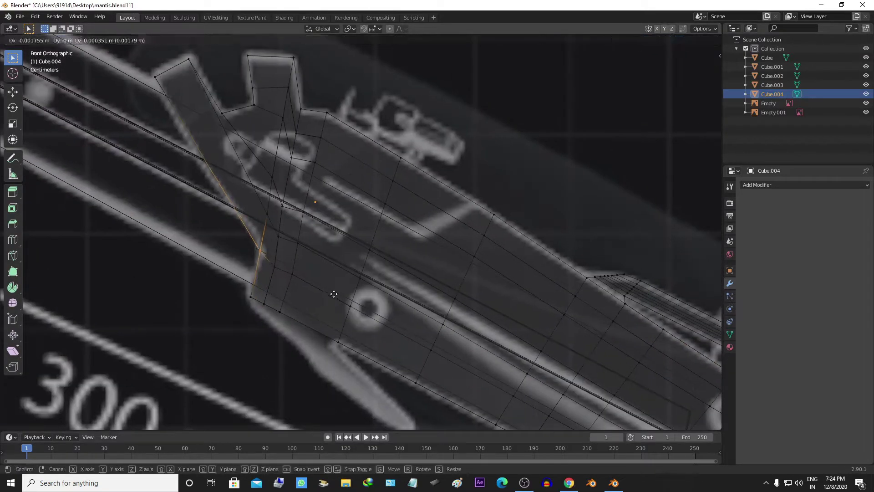
pyautogui.press('ctrl+KP_Add')
pyautogui.press('g')
pyautogui.click(358, 299)
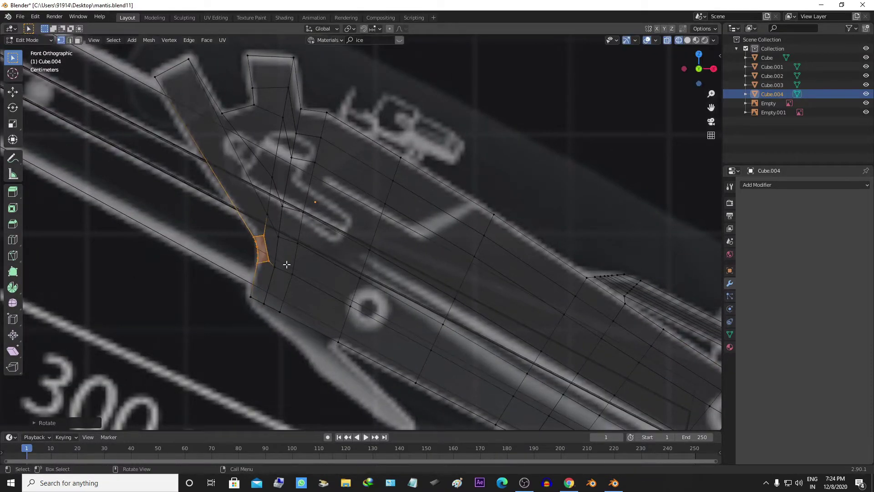
pyautogui.scroll(-1, 261, 285)
# Step: Extend the lower rear edges and extrude a vertex into a pointed spur with a loop cut
pyautogui.keyDown('shift'); pyautogui.moveTo(267, 290); pyautogui.dragTo(217, 252, button='middle'); pyautogui.keyUp('shift')
pyautogui.click(236, 289)
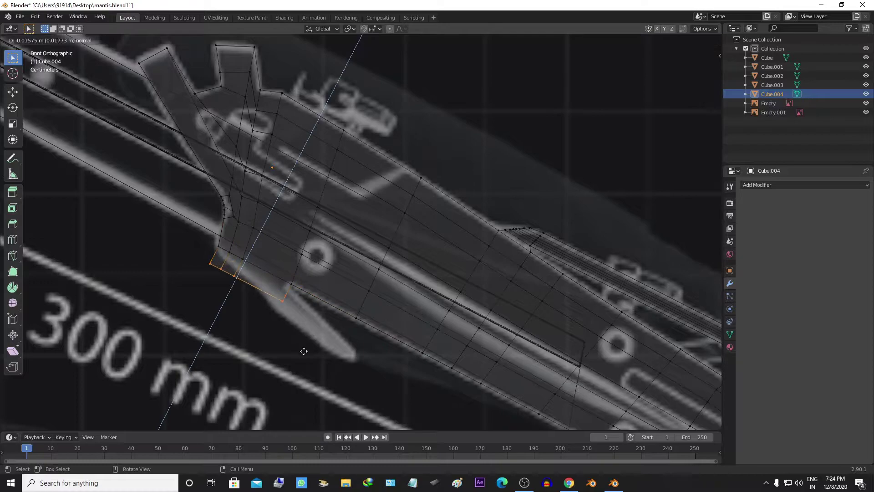
pyautogui.press('g')
pyautogui.click(310, 342)
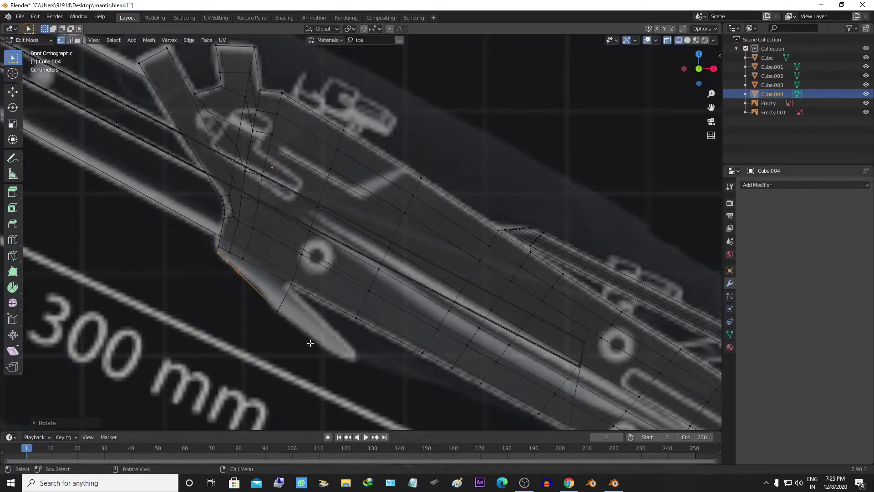
pyautogui.click(286, 278)
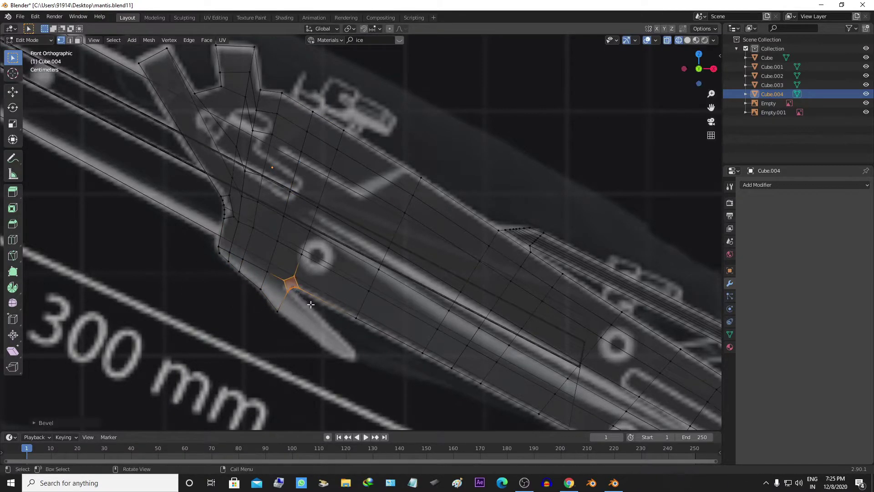
pyautogui.press('g')
pyautogui.click(323, 308)
pyautogui.press('e')
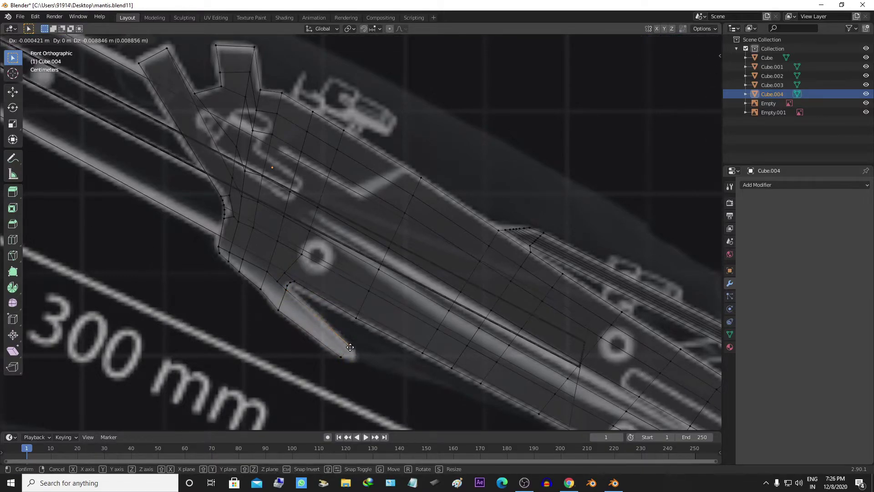
pyautogui.click(350, 346)
pyautogui.hotkey('ctrl', 'r')
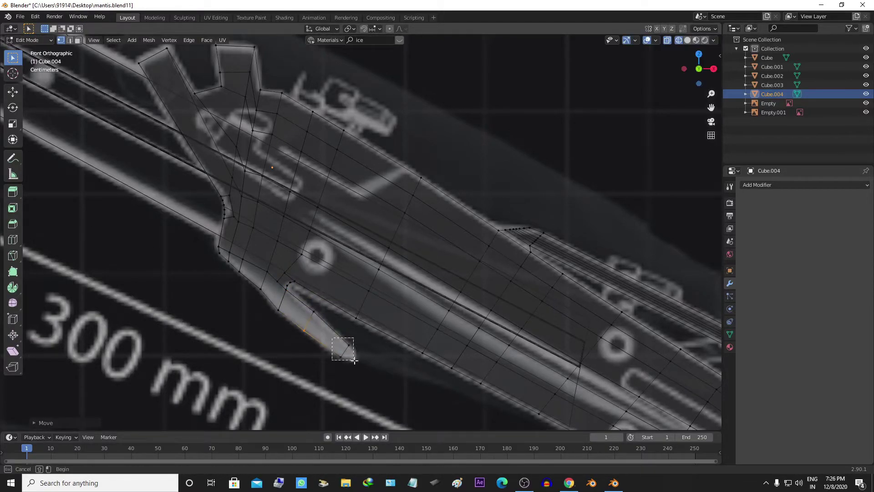
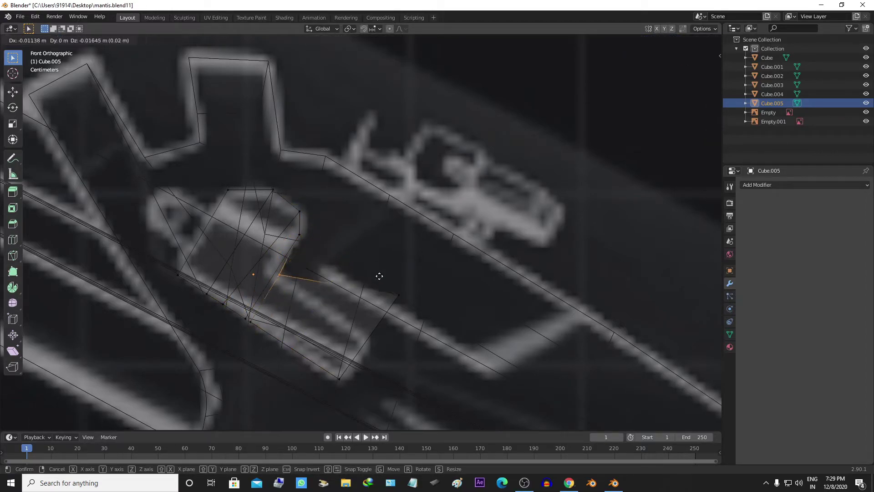
# Step: Cut an extra edge loop across the small Cube.005 block and inspect its lower end
pyautogui.hotkey('ctrl', 'r')
pyautogui.click(358, 338)
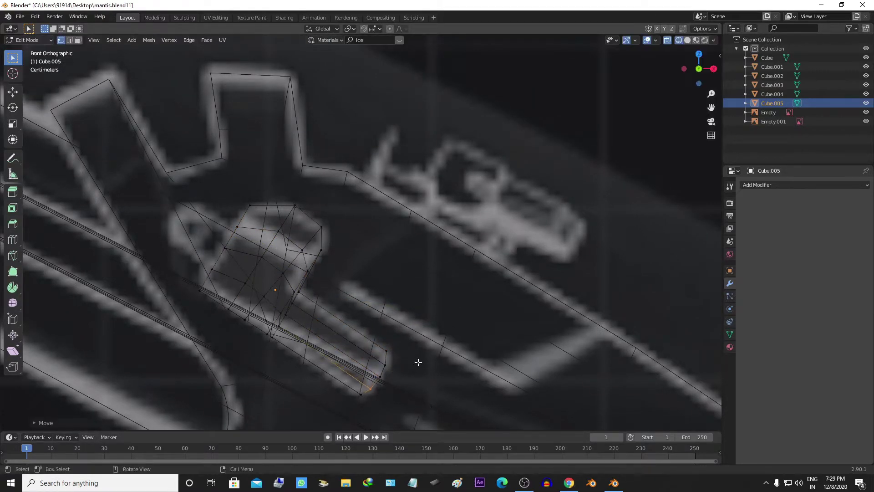
pyautogui.keyDown('shift'); pyautogui.moveTo(248, 236); pyautogui.dragTo(361, 278, button='middle'); pyautogui.keyUp('shift')
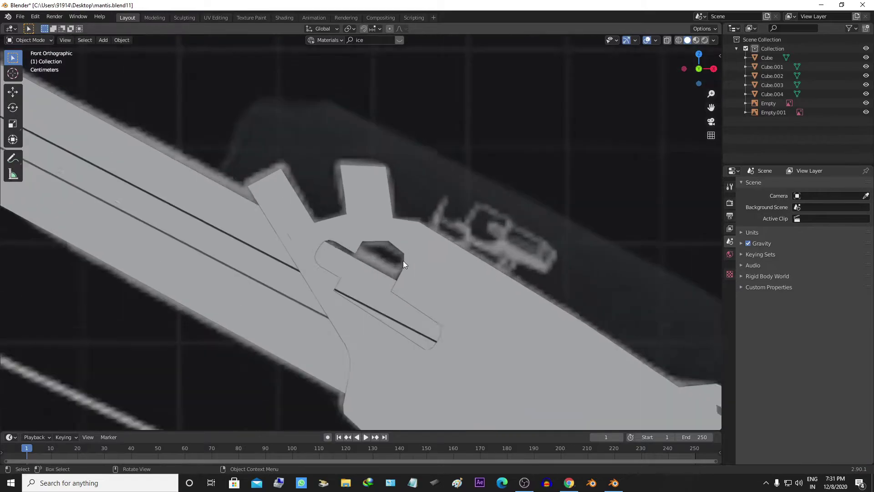
pyautogui.scroll(-3, 416, 278)
pyautogui.scroll(-2, 350, 250)
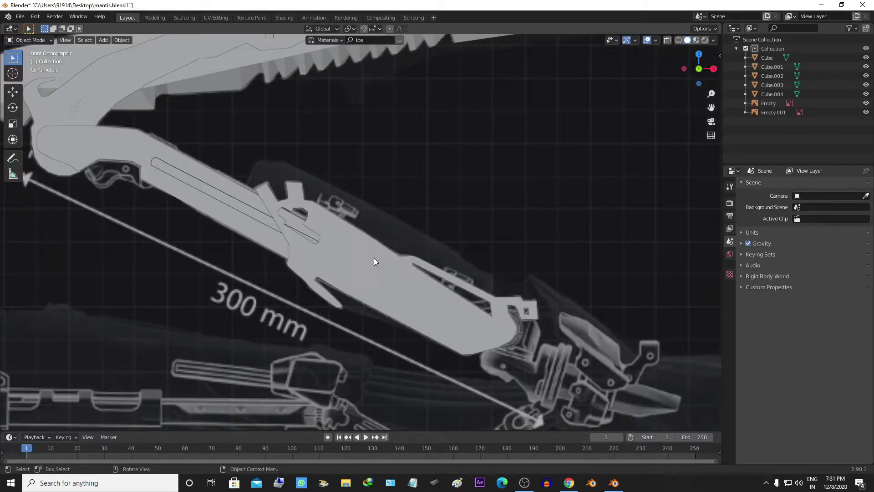
pyautogui.scroll(3, 374, 261)
# Step: Enter Edit Mode on lower arm Cube.004 and select the large face on its upper tab
pyautogui.click(294, 262)
pyautogui.press('Tab')
pyautogui.scroll(2, 252, 258)
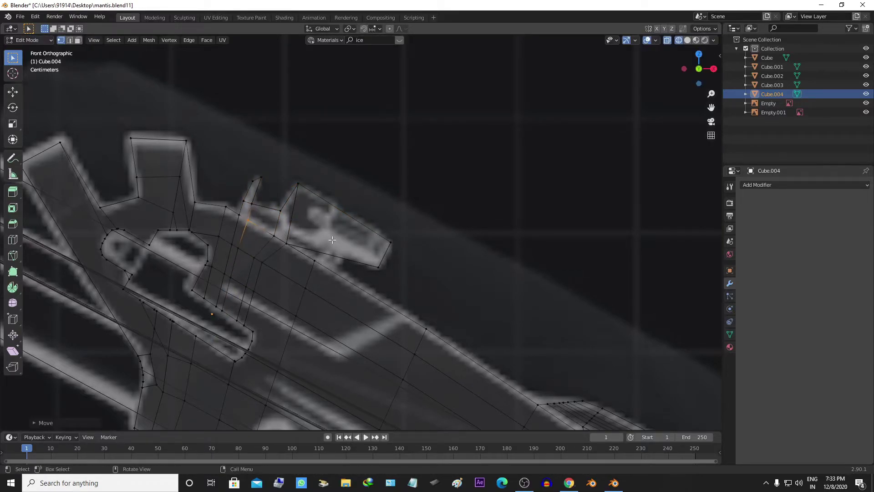
pyautogui.scroll(1, 332, 240)
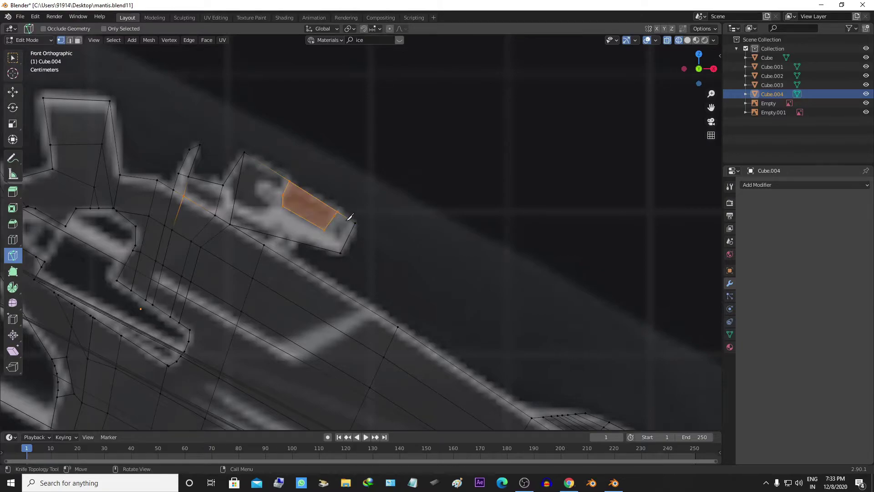
pyautogui.press('w')
pyautogui.press('3')
pyautogui.click(321, 218)
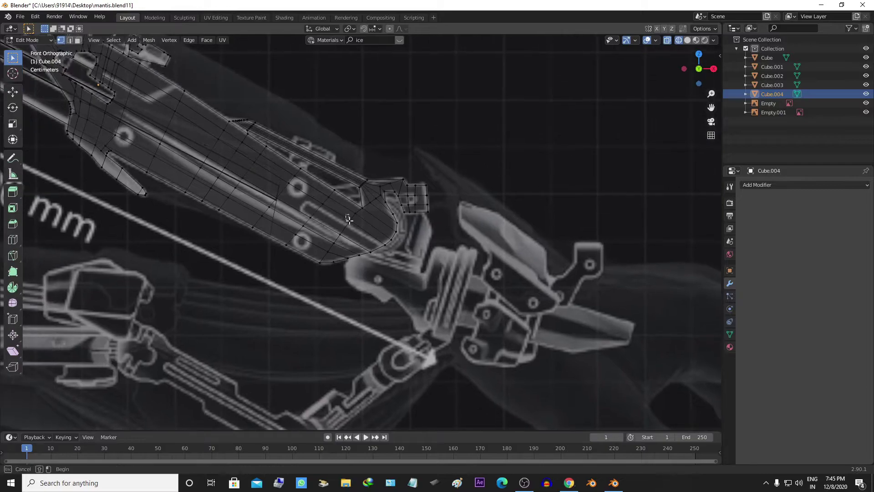
# Step: Knife-cut new edges across the arm, slide a vertex along its edge, and return to Object Mode
pyautogui.click(13, 256)
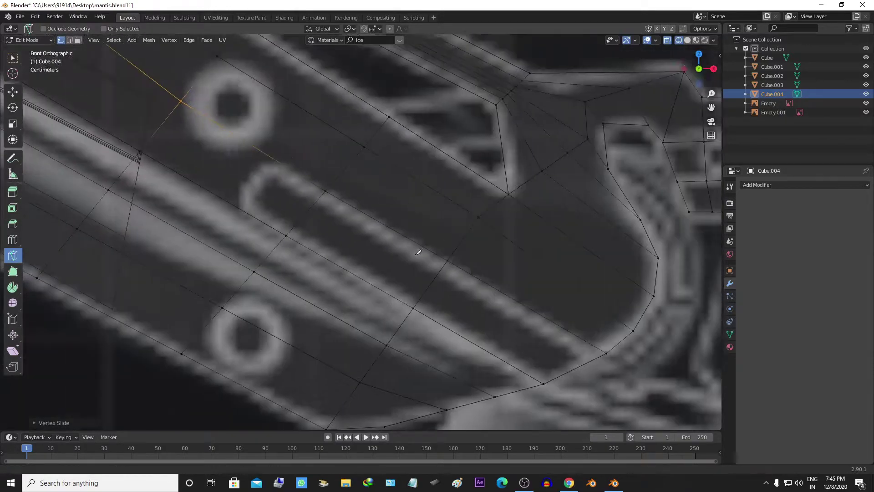
pyautogui.scroll(6, 295, 197)
pyautogui.click(295, 197)
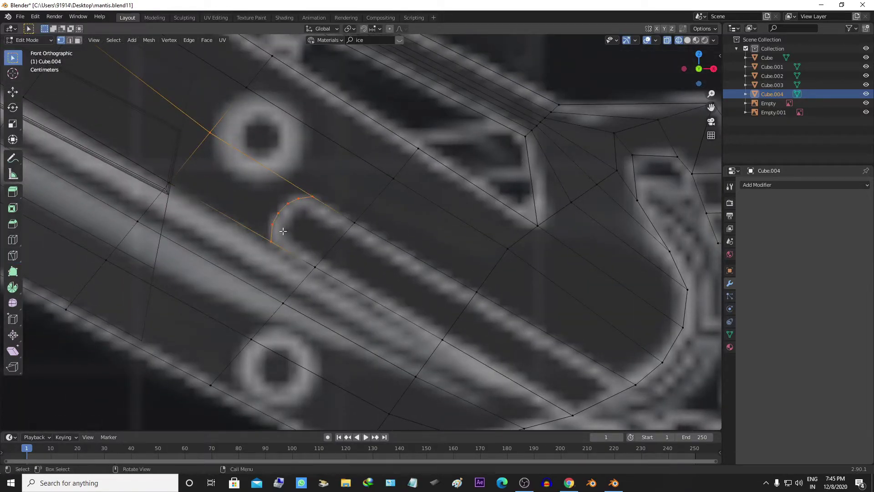
pyautogui.click(277, 244)
pyautogui.scroll(-2, 563, 334)
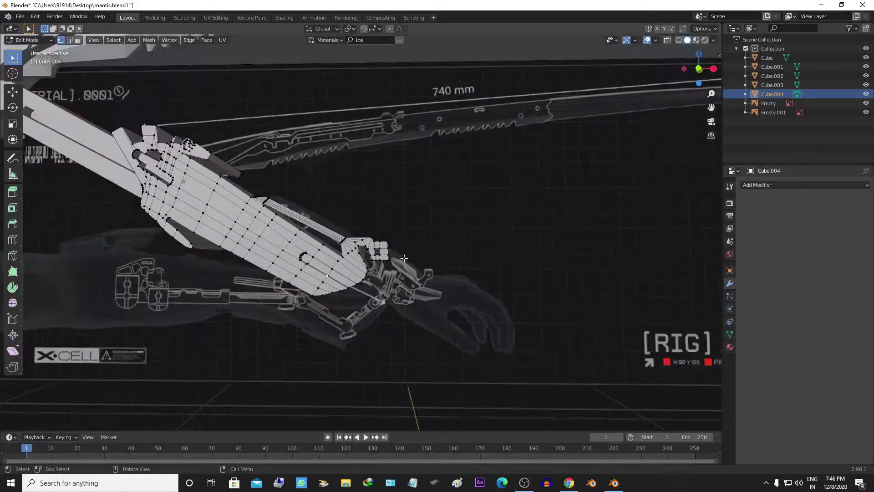
pyautogui.scroll(-5, 489, 344)
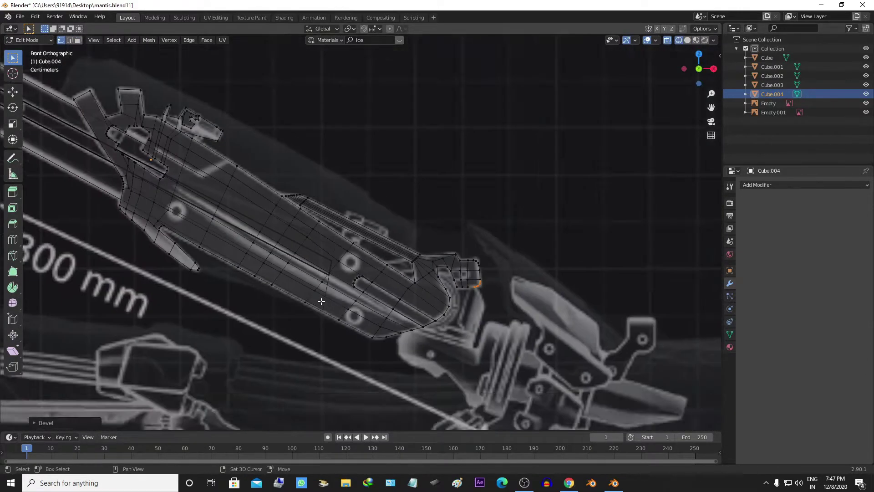
pyautogui.scroll(3, 405, 274)
pyautogui.press('Tab')
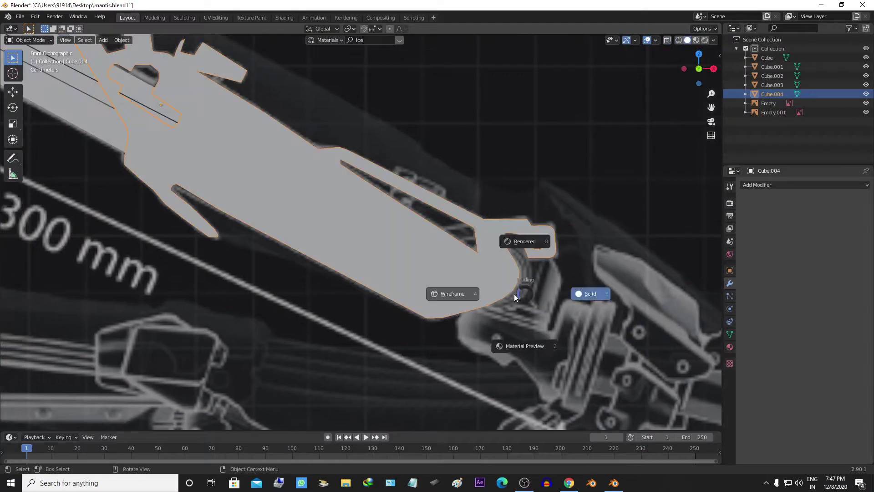
pyautogui.scroll(5, 364, 302)
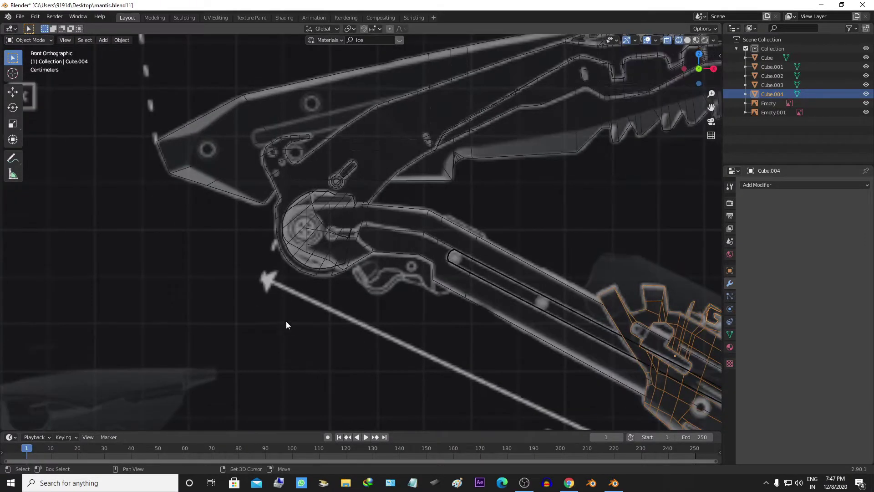
# Step: Move the cylinder onto the elbow joint circle, shrink it to the inner circle and loop-cut it
pyautogui.scroll(4, 510, 365)
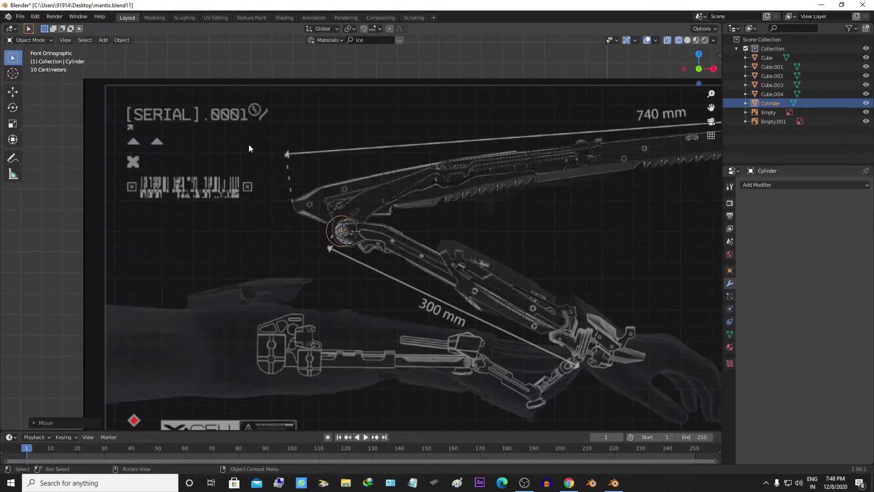
pyautogui.press('g')
pyautogui.click(526, 319)
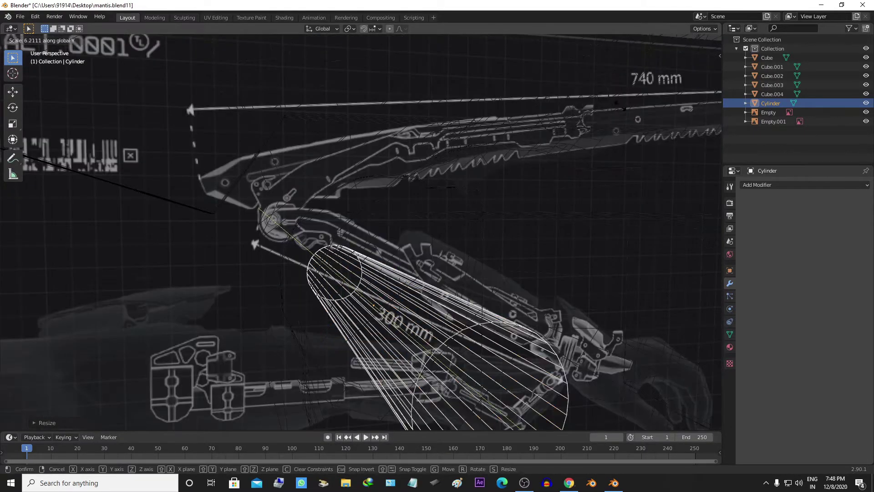
pyautogui.press('KP_1')
pyautogui.hotkey('shift', 'z')
pyautogui.scroll(2, 271, 274)
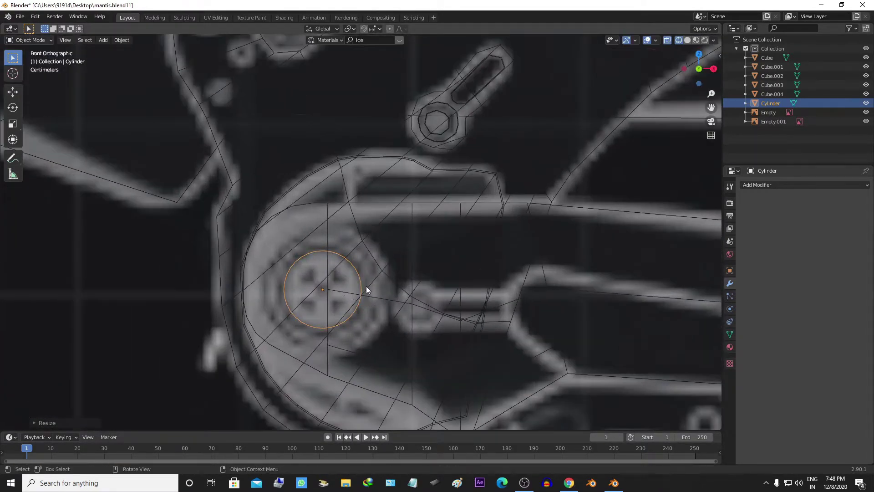
pyautogui.press('Tab')
pyautogui.hotkey('ctrl', 'r')
pyautogui.press('Tab')
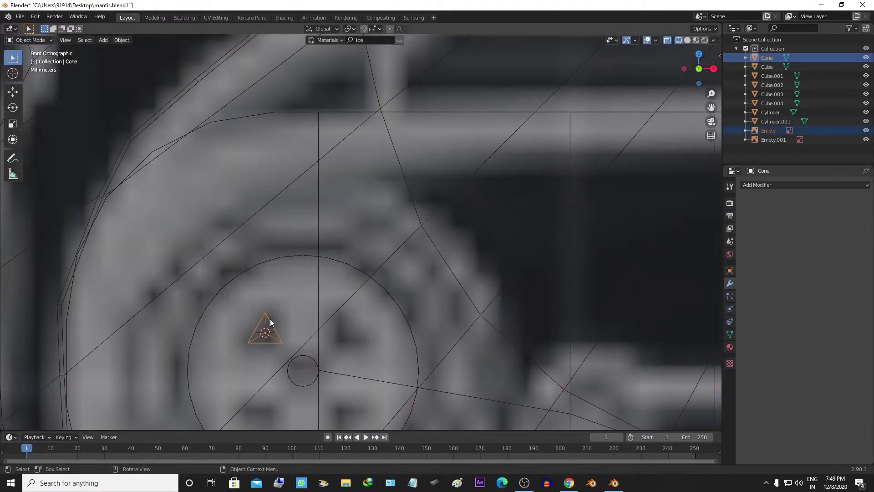
pyautogui.scroll(-1, 270, 321)
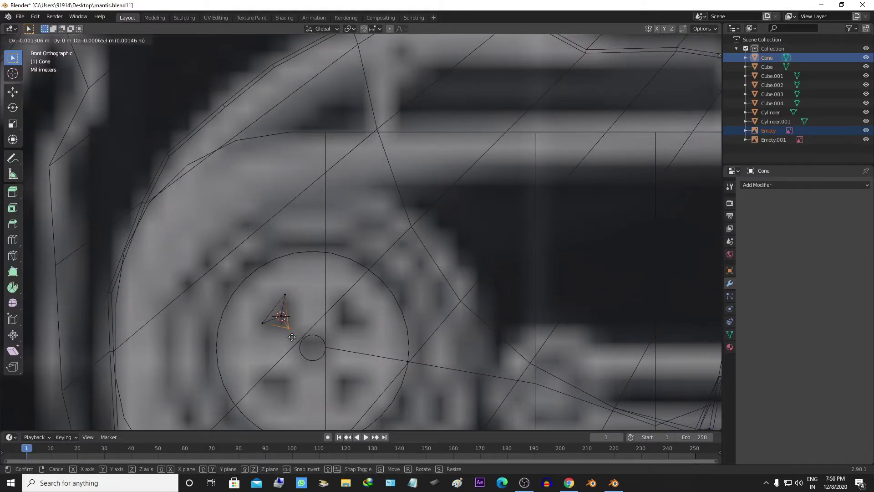
# Step: Cut cone notches into the pin with a Boolean modifier and slide a new edge loop
pyautogui.press('x')
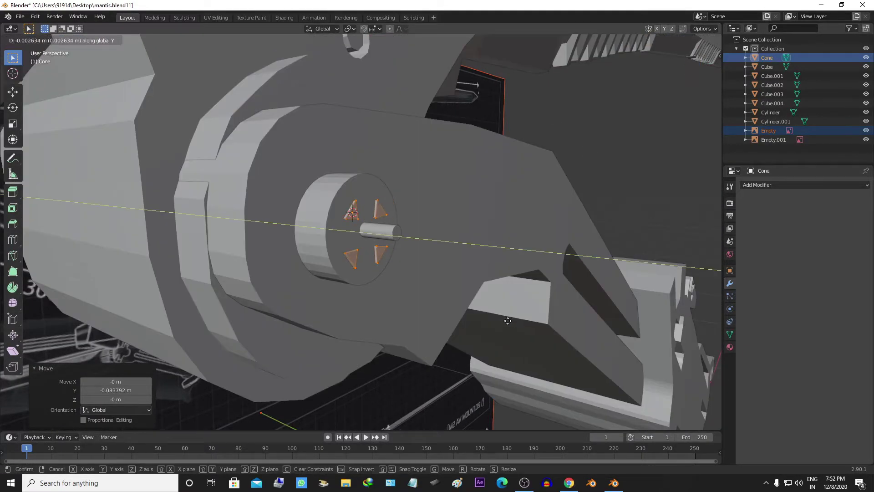
pyautogui.click(508, 320)
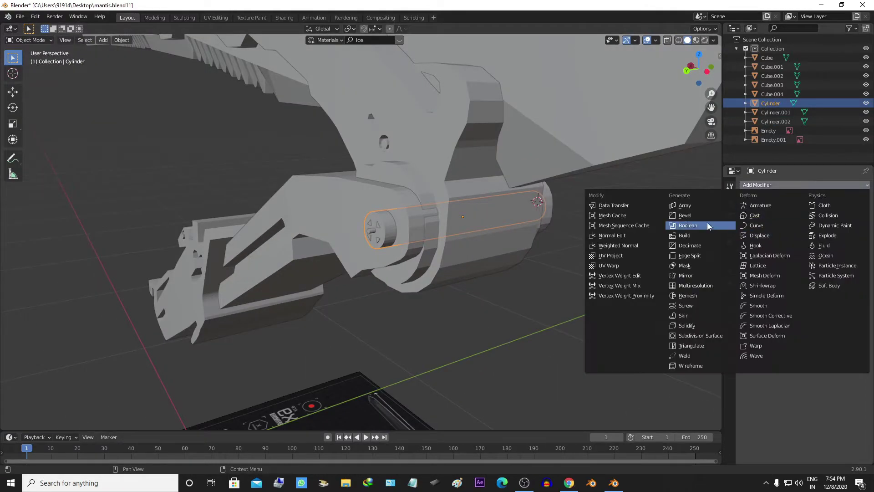
pyautogui.click(707, 226)
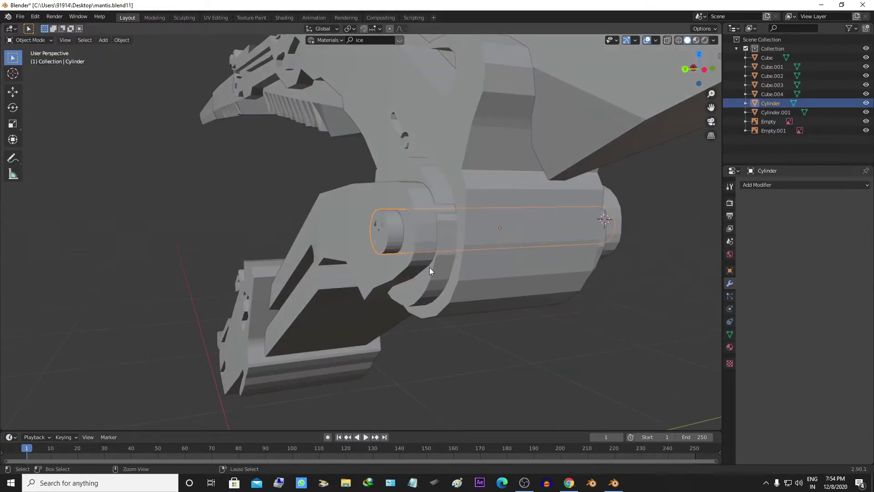
pyautogui.click(370, 257)
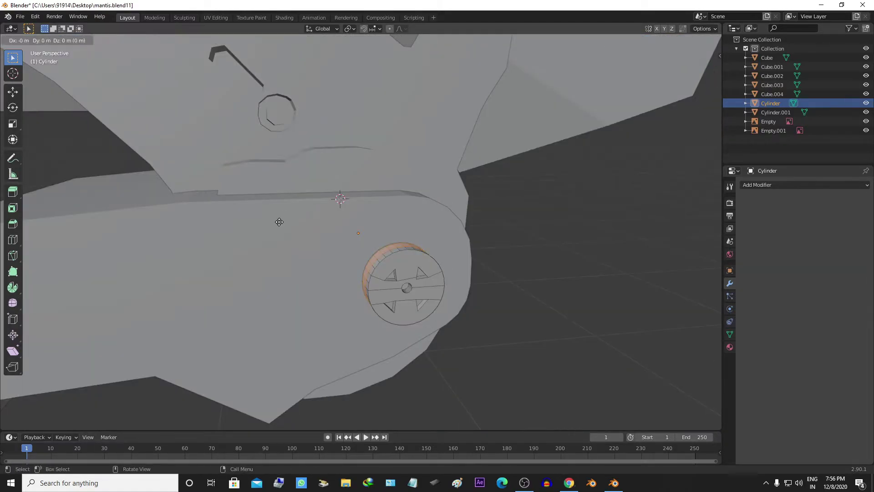
pyautogui.rightClick(279, 221)
pyautogui.moveTo(279, 221); pyautogui.dragTo(354, 272, button='middle')
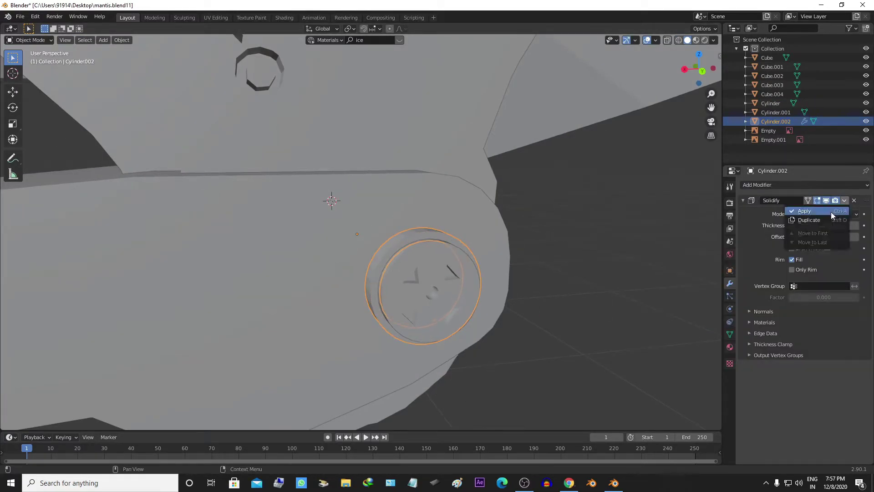
# Step: Apply Solidify to the ring and stack slightly enlarged duplicates along the pin's Y axis
pyautogui.click(831, 212)
pyautogui.hotkey('shift', 'd')
pyautogui.press('s')
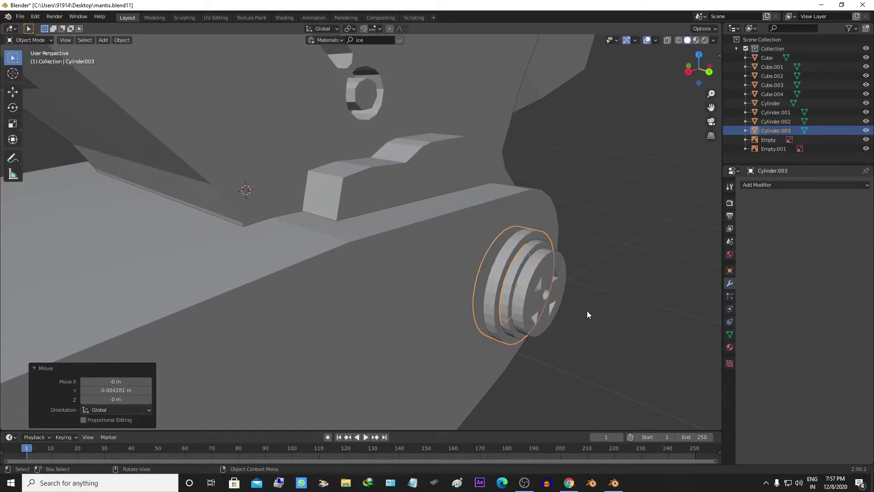
pyautogui.hotkey('shift', 'd')
pyautogui.press('y')
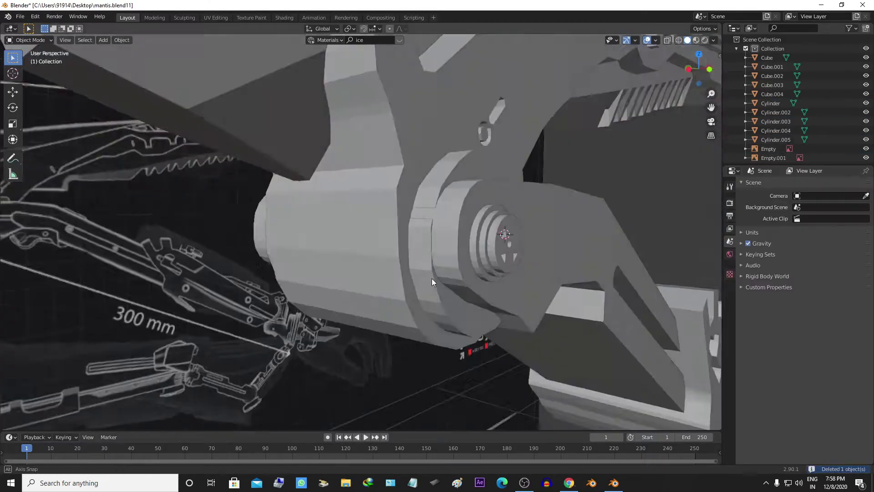
# Step: Add a small cube and place it near the elbow joint in front view
pyautogui.press('KP_1')
pyautogui.scroll(-3, 469, 293)
pyautogui.scroll(-2, 394, 256)
pyautogui.scroll(2, 419, 261)
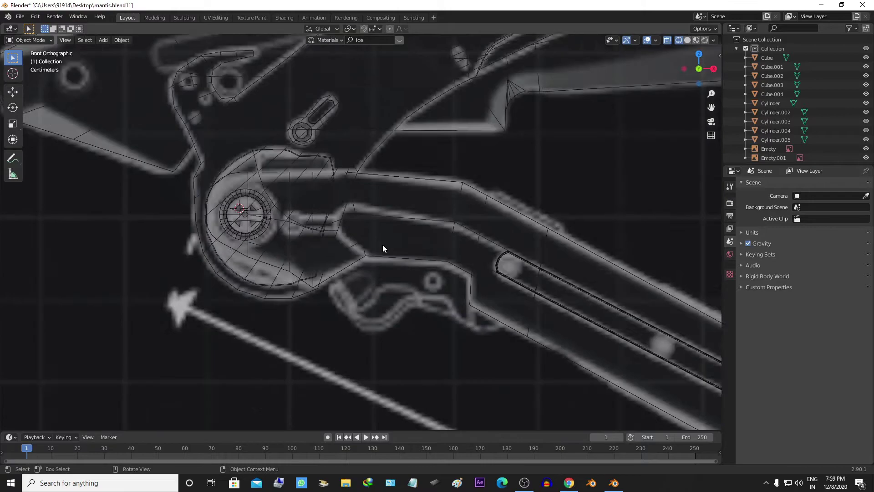
pyautogui.hotkey('shift', 'a')
pyautogui.press('s')
pyautogui.press('g')
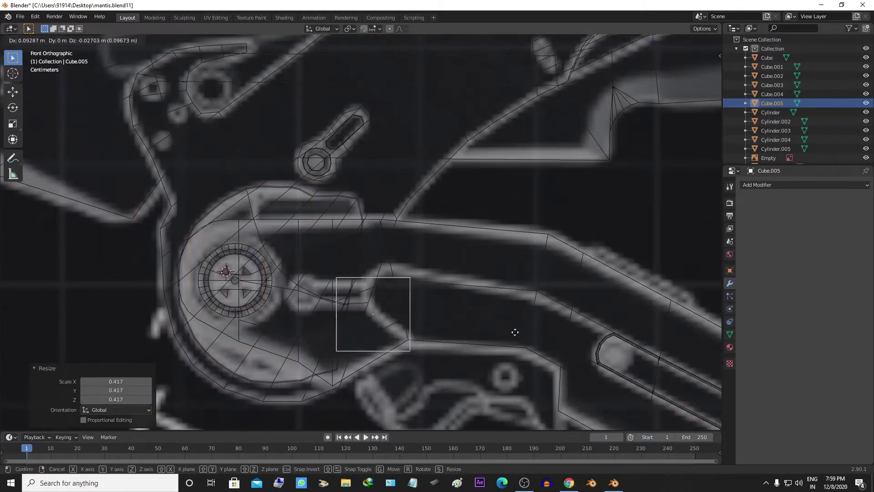
pyautogui.click(529, 330)
# Step: Move the new block's bottom edge to match the reference and extrude the block leftward
pyautogui.press('Tab')
pyautogui.keyDown('shift'); pyautogui.moveTo(529, 329); pyautogui.dragTo(436, 371, button='middle'); pyautogui.keyUp('shift')
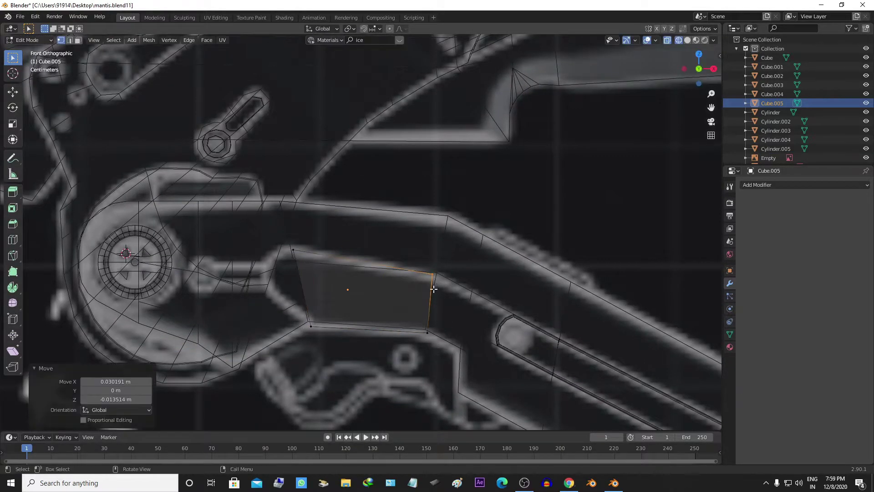
pyautogui.keyDown('shift'); pyautogui.moveTo(433, 289); pyautogui.dragTo(470, 298, button='middle'); pyautogui.keyUp('shift')
pyautogui.click(355, 337)
pyautogui.press('g')
pyautogui.keyDown('shift'); pyautogui.moveTo(340, 283); pyautogui.dragTo(340, 283); pyautogui.keyUp('shift')
pyautogui.press('e')
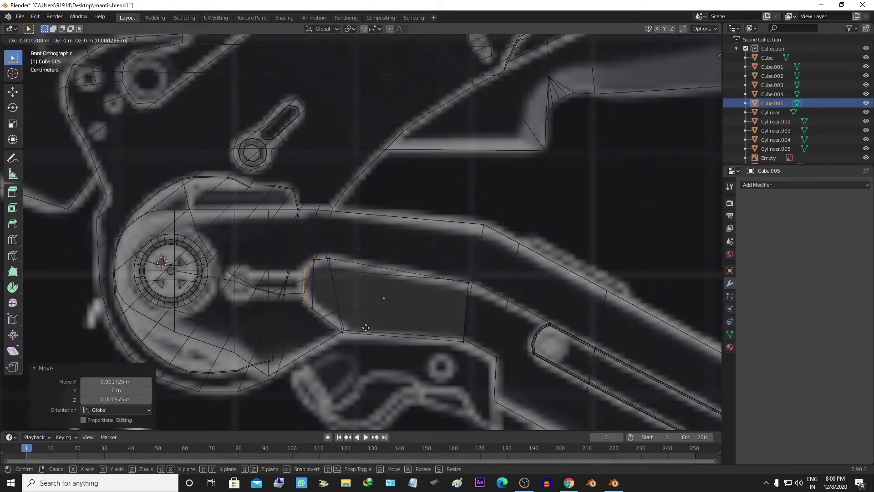
pyautogui.click(366, 335)
# Step: Extrude the strip's right edge along the reference and add a loop cut across it
pyautogui.keyDown('shift'); pyautogui.moveTo(366, 335); pyautogui.dragTo(243, 292, button='middle'); pyautogui.keyUp('shift')
pyautogui.click(342, 269)
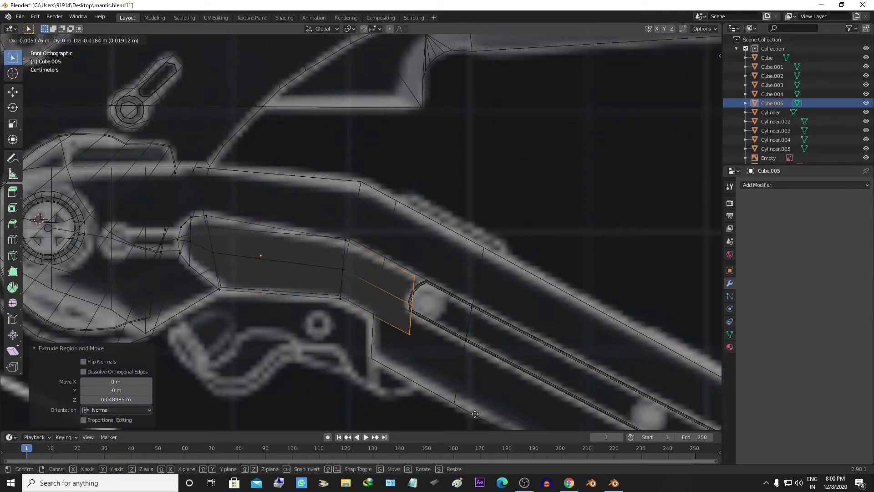
pyautogui.press('e')
pyautogui.click(418, 341)
pyautogui.keyDown('shift'); pyautogui.moveTo(418, 341); pyautogui.dragTo(357, 289, button='middle'); pyautogui.keyUp('shift')
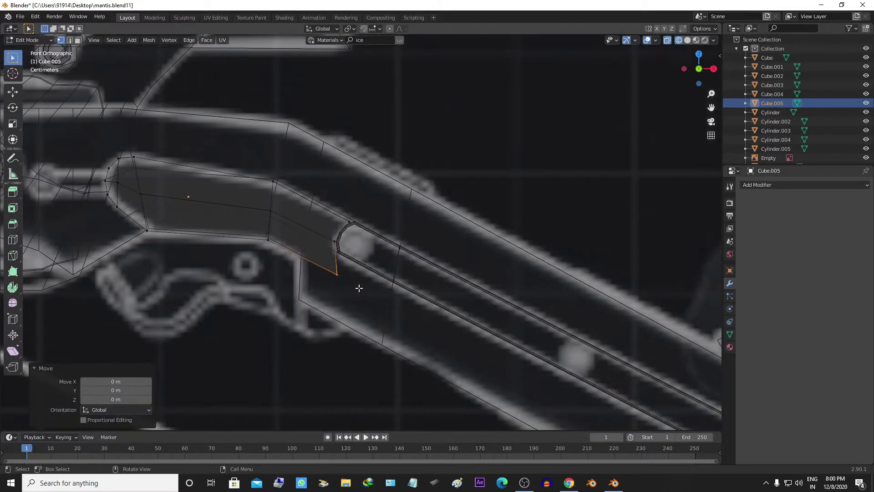
pyautogui.hotkey('ctrl', 'r')
pyautogui.click(358, 289)
# Step: Move vertices and slide the edge loop so the strip follows the forearm outline
pyautogui.click(339, 227)
pyautogui.press('g')
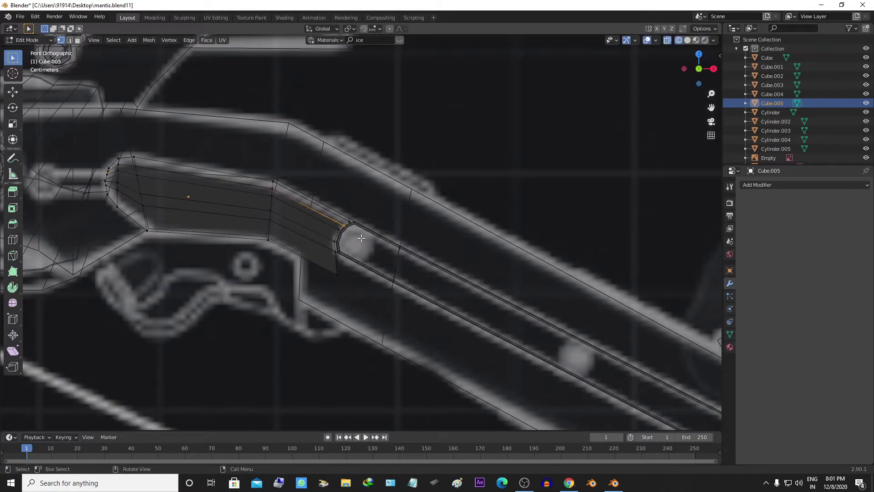
pyautogui.click(382, 255)
pyautogui.scroll(2, 409, 263)
pyautogui.scroll(1, 429, 316)
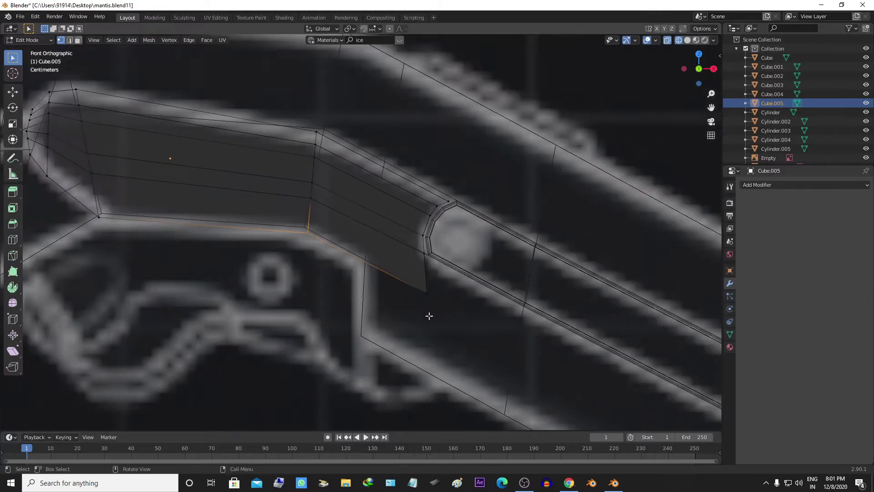
pyautogui.click(390, 261)
pyautogui.scroll(-2, 390, 261)
pyautogui.click(401, 318)
pyautogui.scroll(2, 382, 294)
pyautogui.press('g')
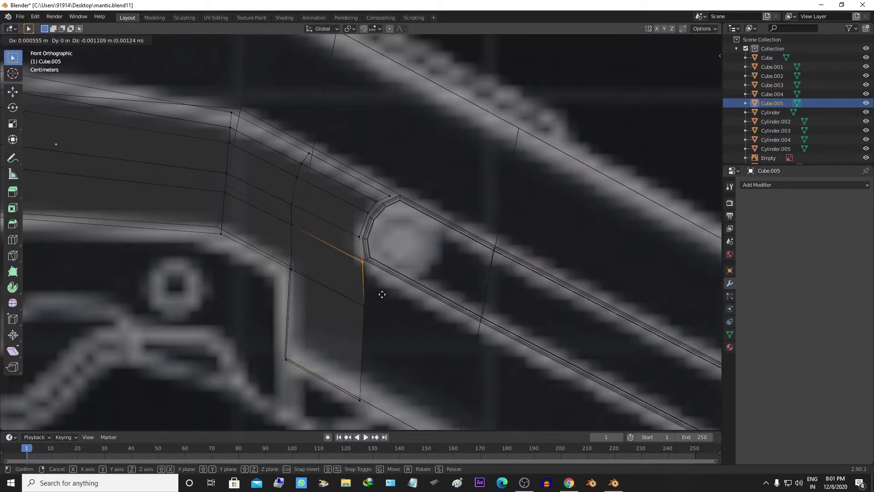
pyautogui.click(382, 294)
pyautogui.scroll(-2, 355, 273)
pyautogui.scroll(-2, 393, 286)
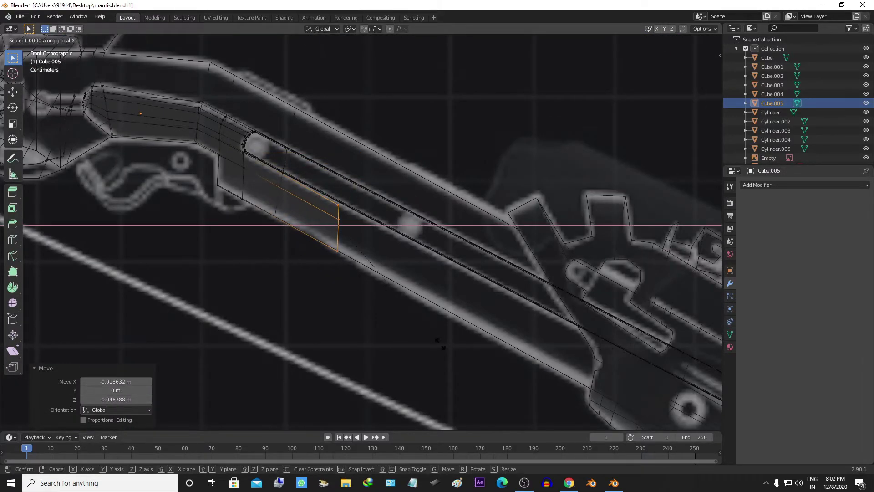
# Step: Flatten the selected edge to zero X width and rotate it into place
pyautogui.press('0')
pyautogui.press('Return')
pyautogui.scroll(3, 438, 344)
pyautogui.press('r')
pyautogui.click(305, 298)
pyautogui.scroll(-2, 349, 327)
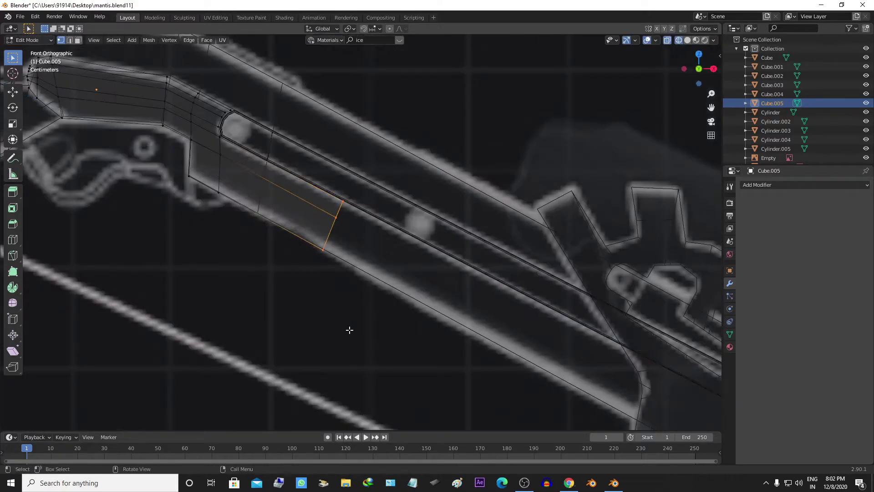
# Step: Extrude the strip's end edge down the forearm and position the new section on the reference
pyautogui.press('e')
pyautogui.click(487, 175)
pyautogui.scroll(1, 531, 249)
pyautogui.press('g')
pyautogui.click(528, 251)
pyautogui.scroll(-2, 528, 251)
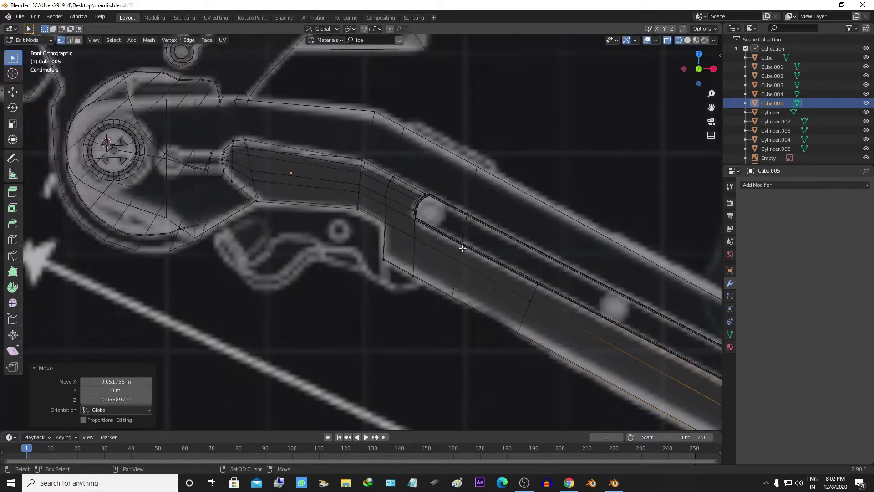
pyautogui.moveTo(501, 250)
pyautogui.mouseDown(button='middle')
pyautogui.moveTo(416, 249)
pyautogui.moveTo(451, 276)
pyautogui.moveTo(575, 298)
pyautogui.mouseUp(button='middle')
# Step: Thin the selection to 0.082 Y scale and duplicate a section of the mesh
pyautogui.press('s')
pyautogui.press('y')
pyautogui.click(416, 249)
pyautogui.click(436, 273)
pyautogui.hotkey('shift', 'd')
# Step: Place the duplicated cylinder along the Y axis and return to Object Mode
pyautogui.press('y')
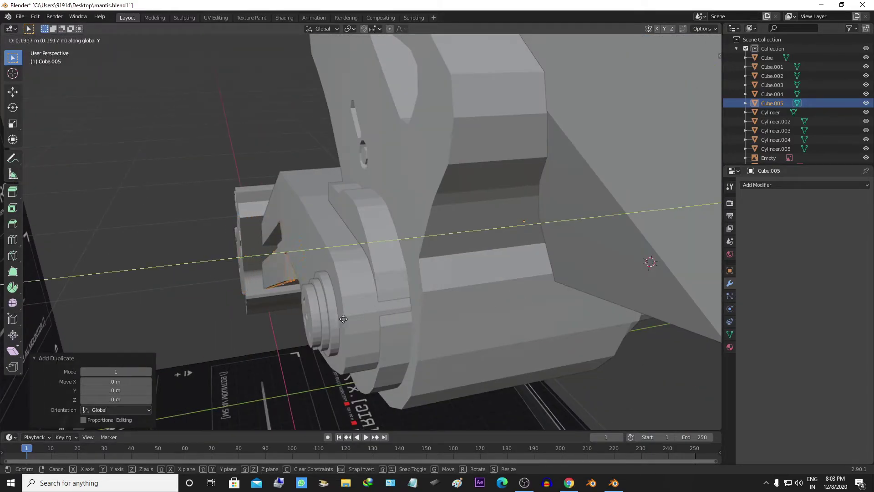
pyautogui.click(343, 319)
pyautogui.scroll(-3, 344, 319)
pyautogui.moveTo(343, 318)
pyautogui.mouseDown(button='middle')
pyautogui.moveTo(360, 261)
pyautogui.moveTo(364, 273)
pyautogui.moveTo(455, 227)
pyautogui.mouseUp(button='middle')
pyautogui.scroll(-3, 364, 273)
pyautogui.scroll(4, 364, 273)
pyautogui.press('Tab')
# Step: Add a Boolean modifier to the arm piece Cube.003
pyautogui.click(803, 184)
pyautogui.scroll(-3, 501, 233)
pyautogui.scroll(4, 638, 221)
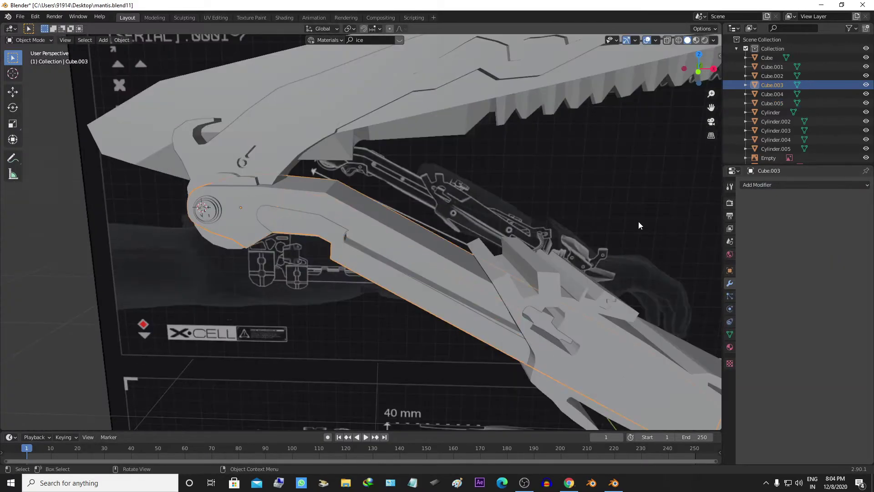
pyautogui.scroll(-2, 638, 221)
pyautogui.click(804, 185)
pyautogui.click(692, 223)
pyautogui.scroll(-3, 520, 286)
pyautogui.scroll(3, 343, 218)
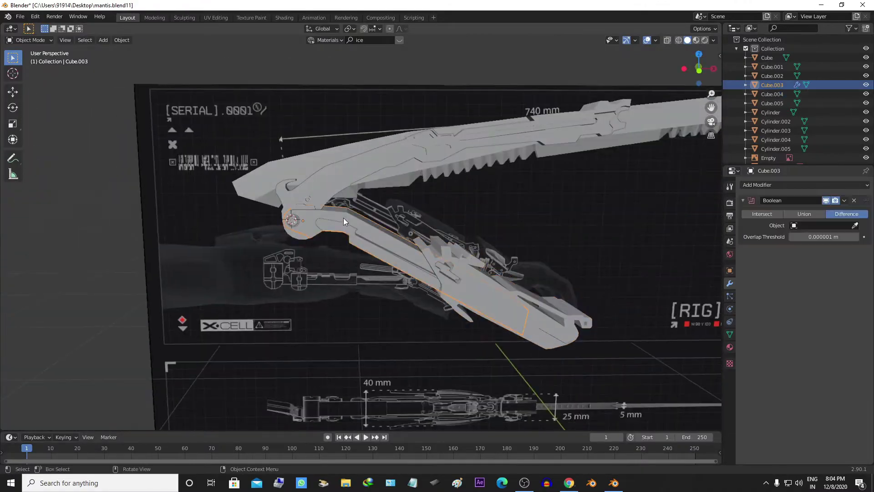
# Step: Enlarge the lower-arm piece Cube.005 slightly
pyautogui.click(346, 236)
pyautogui.moveTo(346, 236); pyautogui.dragTo(411, 293, button='middle')
pyautogui.scroll(4, 410, 293)
pyautogui.scroll(2, 419, 266)
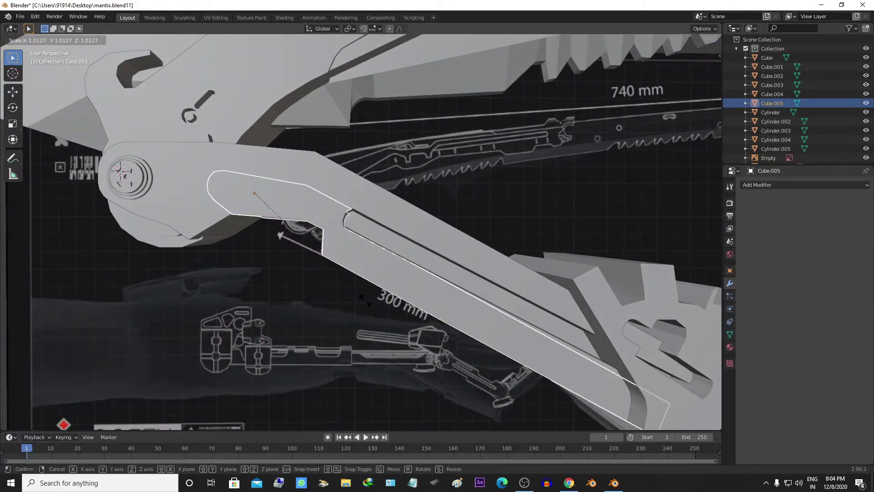
pyautogui.press('s')
pyautogui.click(419, 293)
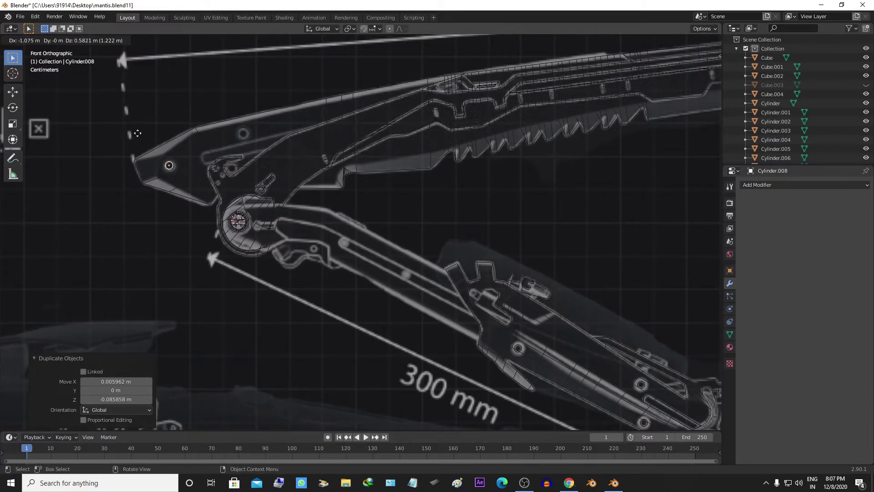
# Step: Duplicate the pin cylinders with Shift+D onto the remaining hole positions
pyautogui.click(408, 218)
pyautogui.scroll(-5, 459, 249)
pyautogui.scroll(8, 460, 248)
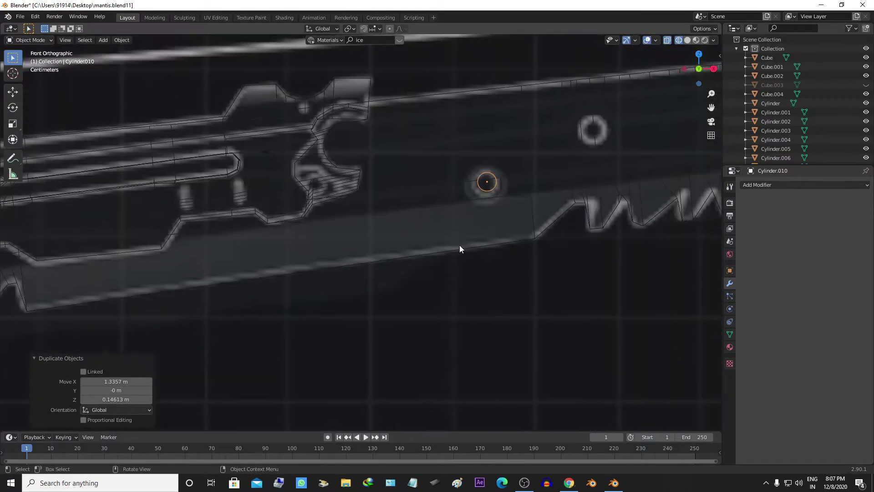
pyautogui.click(567, 195)
pyautogui.scroll(-4, 567, 195)
pyautogui.hotkey('shift', 'd')
pyautogui.click(698, 239)
pyautogui.scroll(-5, 403, 271)
pyautogui.scroll(4, 480, 173)
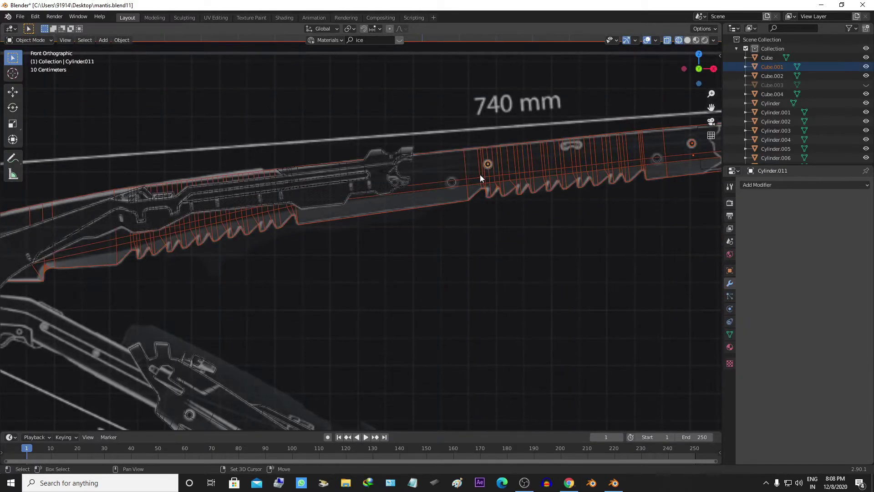
# Step: Push the pin cylinders along Y so they pass through the blade
pyautogui.moveTo(479, 173)
pyautogui.mouseDown(button='middle')
pyautogui.moveTo(518, 228)
pyautogui.moveTo(84, 225)
pyautogui.moveTo(146, 286)
pyautogui.mouseUp(button='middle')
pyautogui.scroll(5, 349, 255)
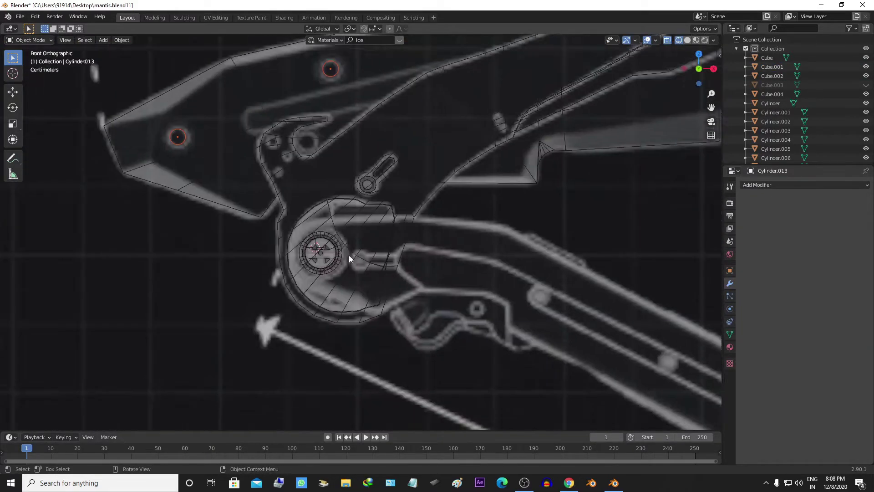
pyautogui.scroll(-5, 328, 287)
pyautogui.moveTo(327, 287)
pyautogui.mouseDown(button='middle')
pyautogui.moveTo(405, 357)
pyautogui.moveTo(523, 339)
pyautogui.mouseUp(button='middle')
pyautogui.hotkey('ctrl', 'z')
pyautogui.press('KP_1')
pyautogui.scroll(4, 402, 337)
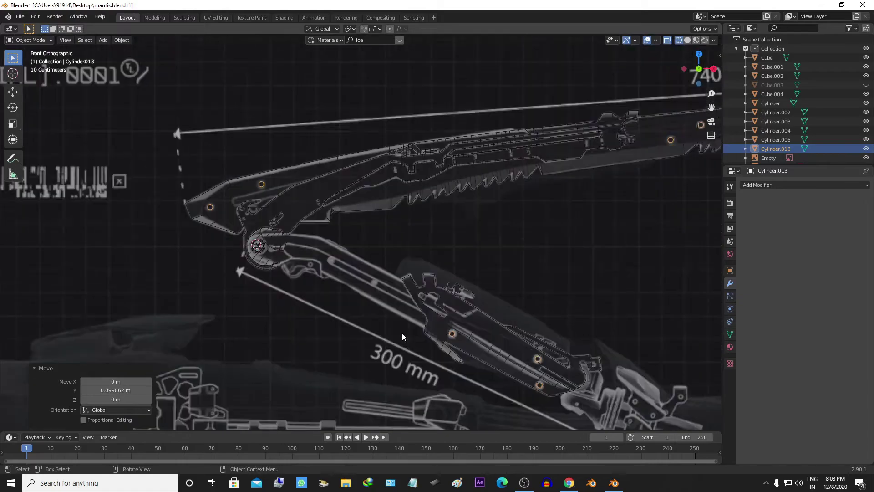
# Step: Give blade Cube.001 and arm Cube.004 Boolean Difference modifiers using the cylinders as cutters
pyautogui.click(294, 207)
pyautogui.click(803, 185)
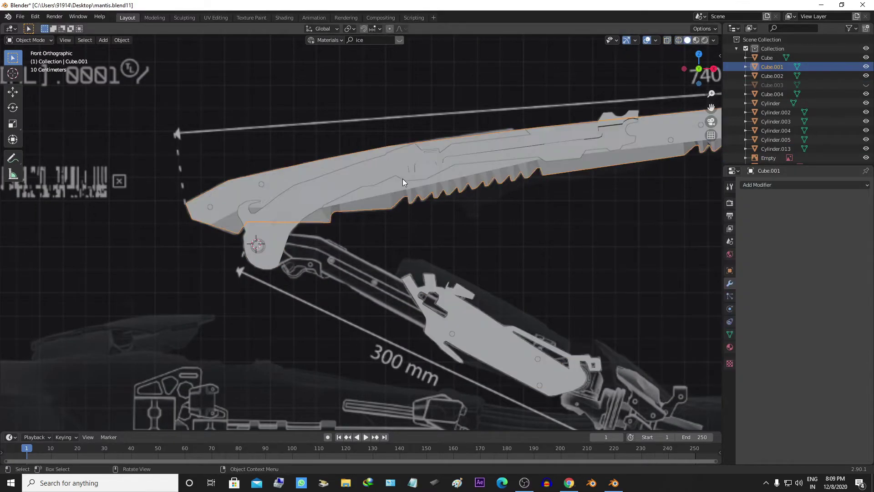
pyautogui.click(855, 225)
pyautogui.click(514, 349)
pyautogui.click(804, 185)
pyautogui.click(804, 186)
pyautogui.click(855, 225)
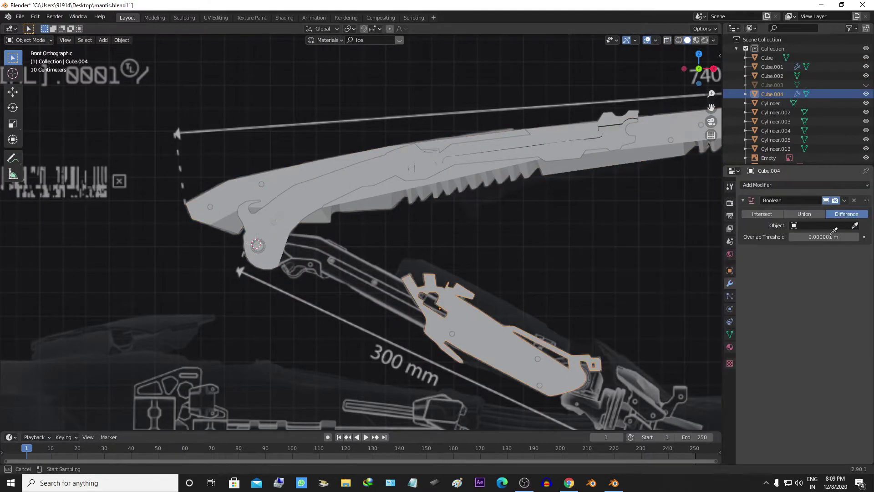
pyautogui.scroll(-3, 547, 304)
pyautogui.hotkey('ctrl', 'z')
pyautogui.moveTo(445, 263)
pyautogui.mouseDown(button='middle')
pyautogui.moveTo(471, 280)
pyautogui.moveTo(456, 258)
pyautogui.moveTo(472, 263)
pyautogui.mouseUp(button='middle')
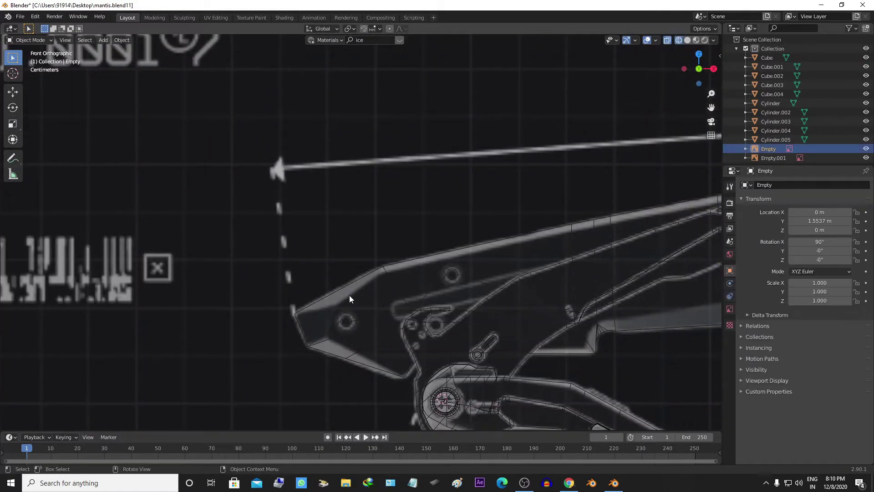
# Step: Knife-cut new edges across the tip of blade Cube.001 in Edit Mode
pyautogui.click(348, 295)
pyautogui.press('Tab')
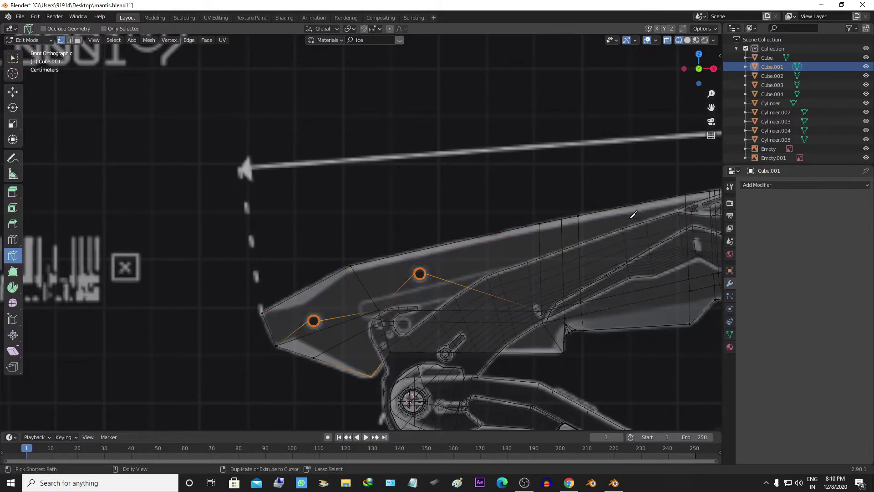
pyautogui.keyDown('shift'); pyautogui.moveTo(633, 214); pyautogui.dragTo(438, 238, button='middle'); pyautogui.keyUp('shift')
pyautogui.click(68, 337)
pyautogui.press('Return')
pyautogui.scroll(-2, 214, 331)
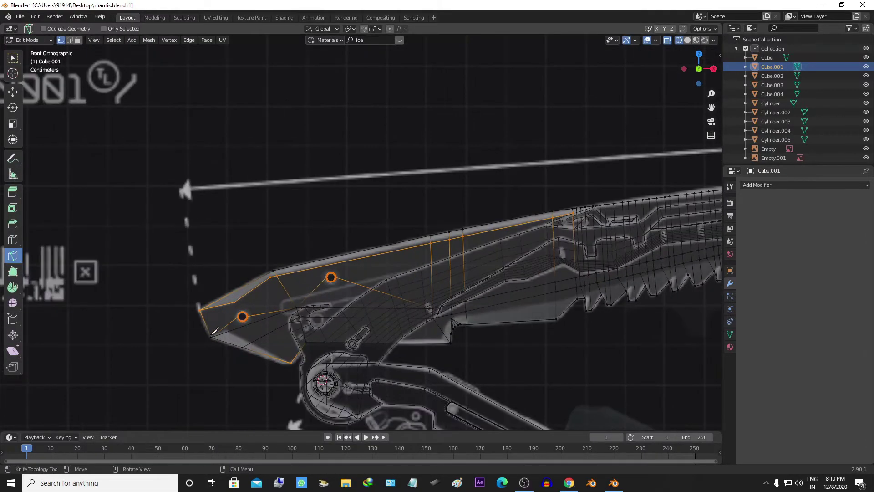
pyautogui.scroll(5, 351, 280)
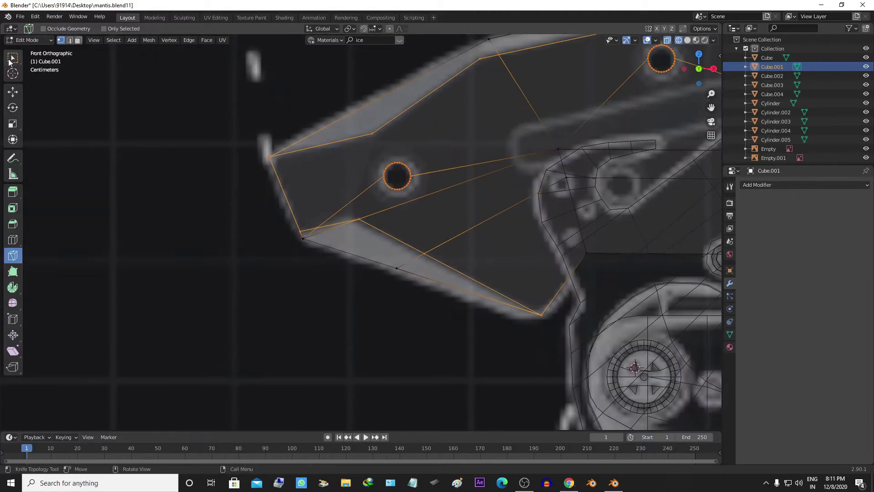
pyautogui.scroll(-5, 373, 244)
pyautogui.moveTo(372, 244)
pyautogui.mouseDown(button='middle')
pyautogui.moveTo(442, 247)
pyautogui.moveTo(400, 286)
pyautogui.mouseUp(button='middle')
pyautogui.scroll(3, 401, 287)
# Step: Merge the selected faces on the blade's upper part at their center
pyautogui.moveTo(391, 286); pyautogui.dragTo(410, 293)
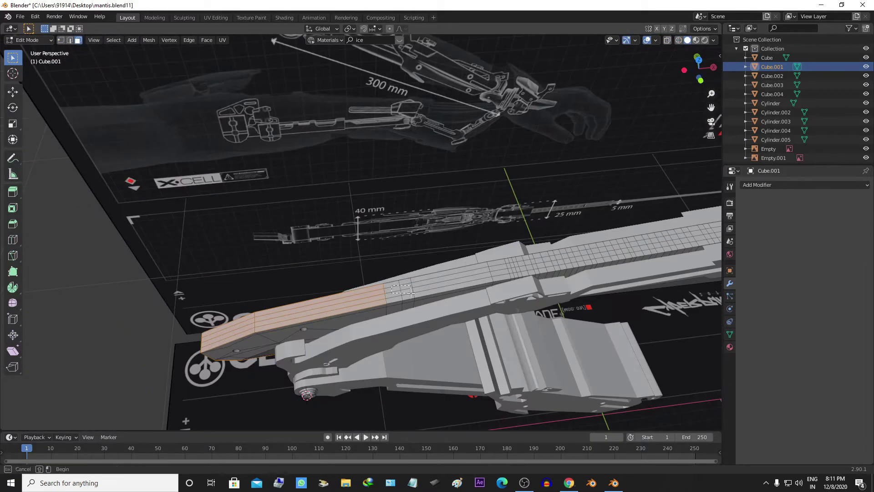
pyautogui.moveTo(430, 288)
pyautogui.mouseDown(button='middle')
pyautogui.moveTo(414, 274)
pyautogui.moveTo(425, 275)
pyautogui.moveTo(308, 307)
pyautogui.moveTo(489, 287)
pyautogui.mouseUp(button='middle')
pyautogui.press('s')
pyautogui.press('y')
pyautogui.press('Escape')
pyautogui.press('m')
pyautogui.press('Return')
pyautogui.moveTo(525, 317); pyautogui.dragTo(311, 283, button='middle')
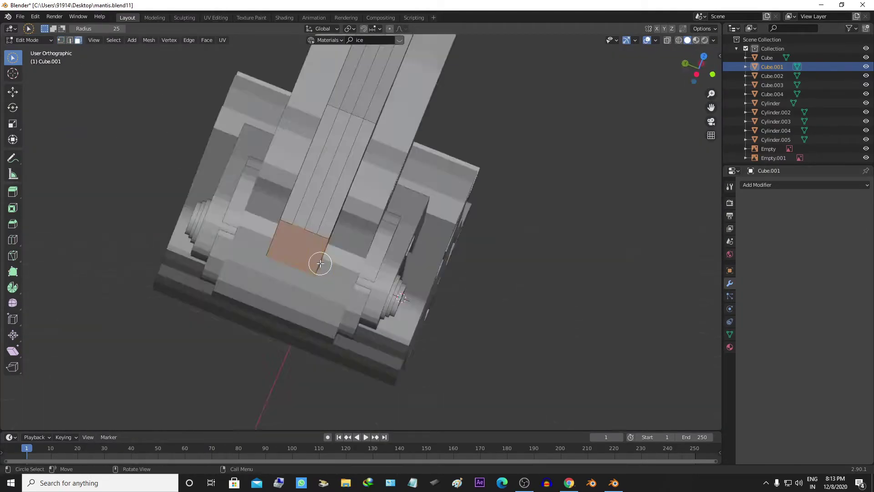
# Step: Circle-select the faces along the blade's top edge in top view
pyautogui.press('KP_7')
pyautogui.moveTo(453, 203); pyautogui.dragTo(503, 229, button='middle')
pyautogui.press('KP_7')
pyautogui.press('c')
pyautogui.click(358, 220)
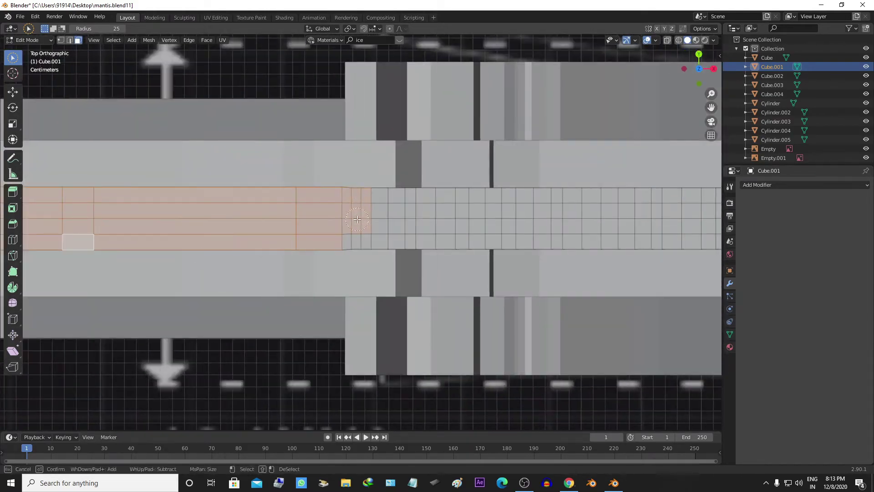
pyautogui.press('Escape')
pyautogui.moveTo(357, 220); pyautogui.dragTo(380, 273, button='middle')
pyautogui.moveTo(492, 225); pyautogui.dragTo(410, 210, button='middle')
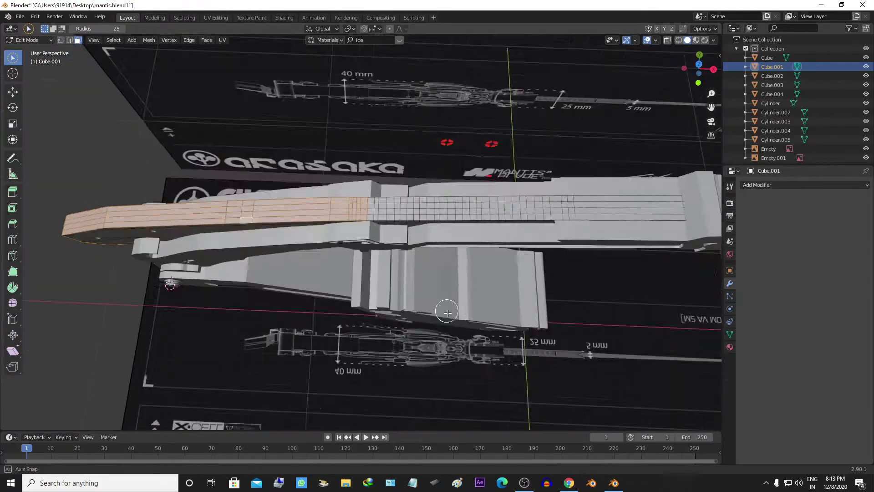
pyautogui.press('KP_7')
pyautogui.press('Escape')
pyautogui.moveTo(602, 205); pyautogui.dragTo(410, 227, button='middle')
# Step: Extend the top-face selection to the far end of the blade
pyautogui.press('KP_7')
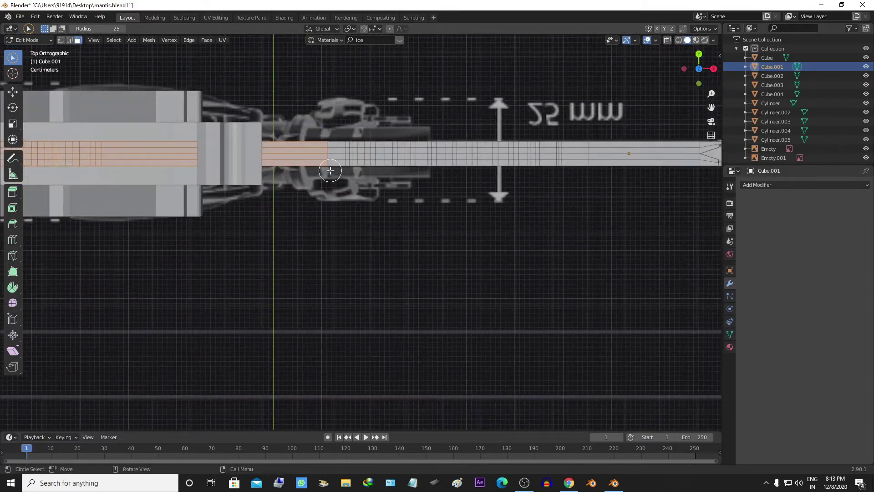
pyautogui.scroll(3, 373, 258)
pyautogui.moveTo(592, 255)
pyautogui.keyDown('shift'); pyautogui.mouseDown(button='middle')
pyautogui.moveTo(374, 259)
pyautogui.moveTo(406, 267)
pyautogui.moveTo(220, 306)
pyautogui.moveTo(329, 317)
pyautogui.mouseUp(button='middle'); pyautogui.keyUp('shift')
pyautogui.press('KP_7')
pyautogui.click(347, 301)
pyautogui.scroll(5, 347, 300)
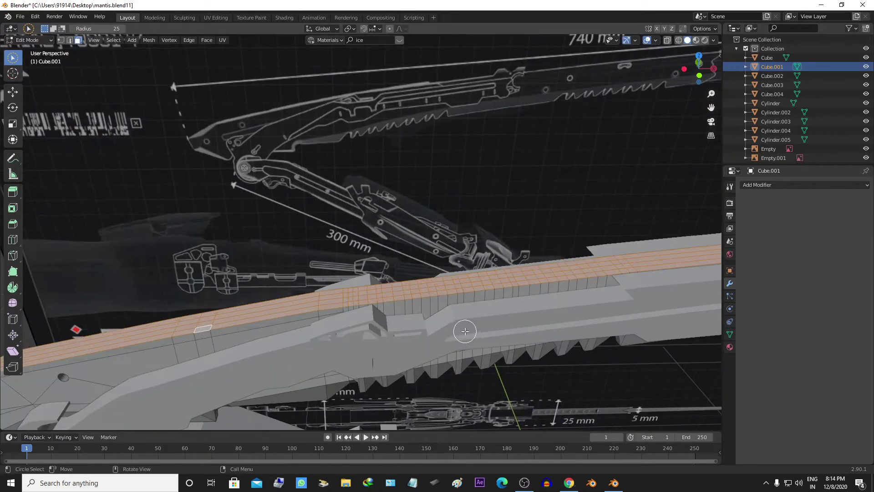
pyautogui.scroll(-2, 477, 308)
pyautogui.moveTo(476, 308)
pyautogui.mouseDown(button='middle')
pyautogui.moveTo(276, 314)
pyautogui.moveTo(371, 312)
pyautogui.mouseUp(button='middle')
pyautogui.scroll(5, 377, 285)
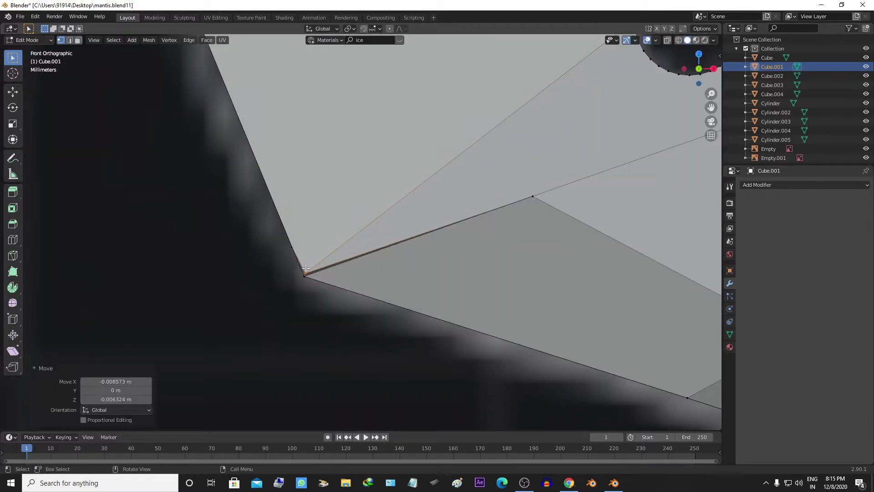
# Step: Finish moving the blade vertex and return to Object Mode
pyautogui.scroll(-6, 305, 268)
pyautogui.moveTo(305, 268)
pyautogui.mouseDown(button='middle')
pyautogui.moveTo(346, 268)
pyautogui.moveTo(352, 291)
pyautogui.moveTo(293, 204)
pyautogui.moveTo(281, 317)
pyautogui.moveTo(347, 318)
pyautogui.moveTo(394, 293)
pyautogui.moveTo(362, 258)
pyautogui.moveTo(397, 280)
pyautogui.moveTo(231, 267)
pyautogui.mouseUp(button='middle')
pyautogui.click(364, 304)
pyautogui.press('Tab')
pyautogui.press('KP_1')
# Step: Re-enter Edit Mode on blade Cube.001 in front view
pyautogui.click(361, 258)
pyautogui.click(230, 237)
pyautogui.press('Tab')
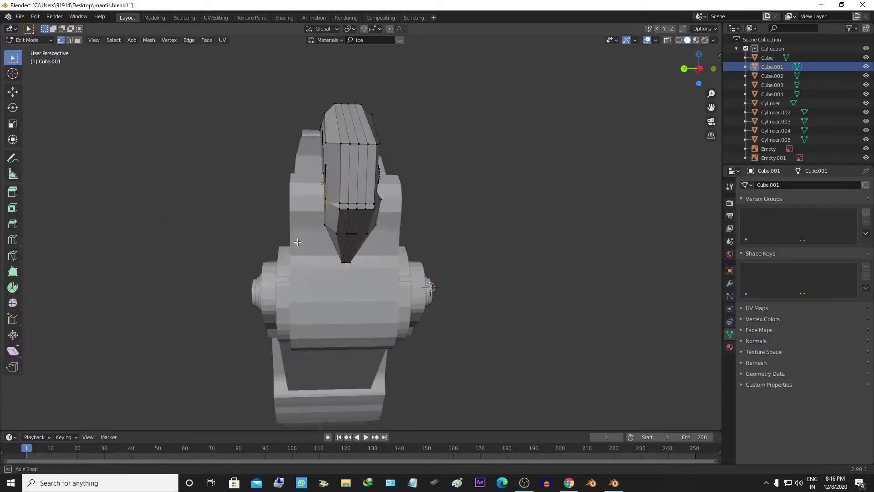
pyautogui.moveTo(230, 237)
pyautogui.mouseDown(button='middle')
pyautogui.moveTo(355, 250)
pyautogui.moveTo(523, 195)
pyautogui.moveTo(364, 273)
pyautogui.mouseUp(button='middle')
pyautogui.press('KP_1')
pyautogui.scroll(3, 350, 290)
# Step: Merge stray vertices at center and hide the reference image
pyautogui.press('g')
pyautogui.click(350, 290)
pyautogui.press('m')
pyautogui.click(350, 290)
pyautogui.scroll(-3, 351, 290)
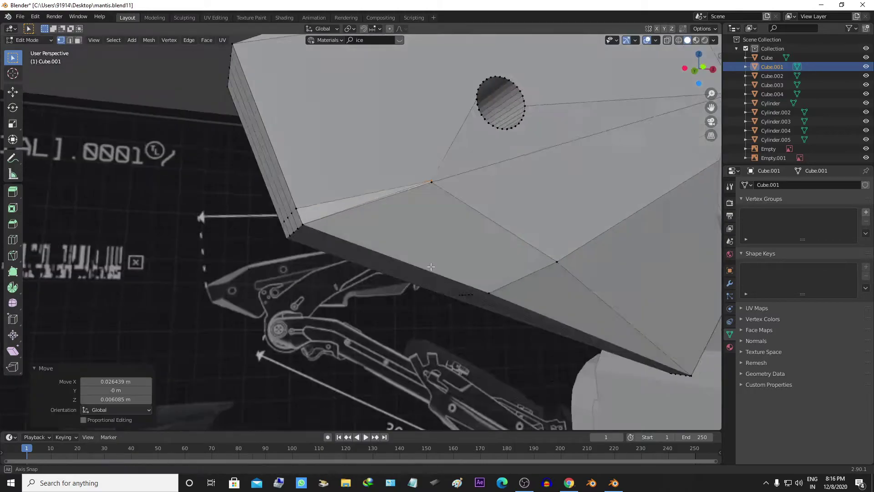
pyautogui.scroll(3, 350, 290)
pyautogui.scroll(-2, 409, 228)
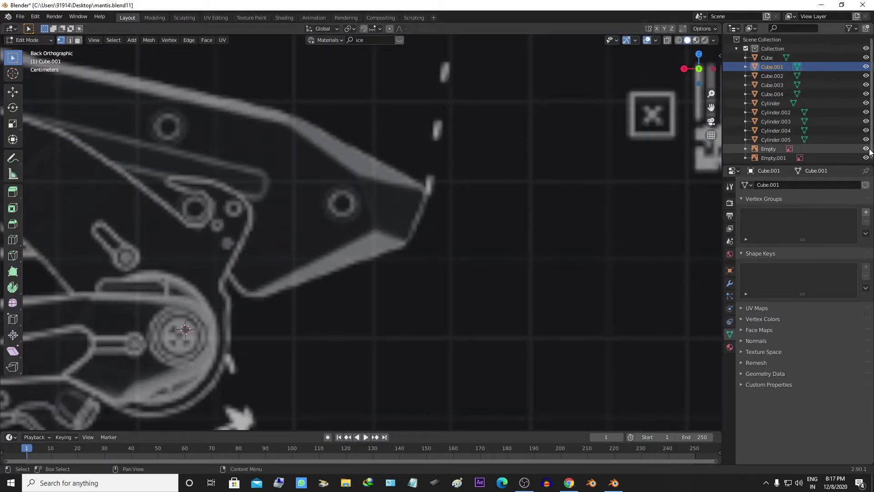
pyautogui.click(865, 148)
# Step: Merge another group of vertices at center, checking from the side view
pyautogui.moveTo(346, 227)
pyautogui.mouseDown(button='middle')
pyautogui.moveTo(278, 238)
pyautogui.moveTo(381, 267)
pyautogui.moveTo(486, 272)
pyautogui.mouseUp(button='middle')
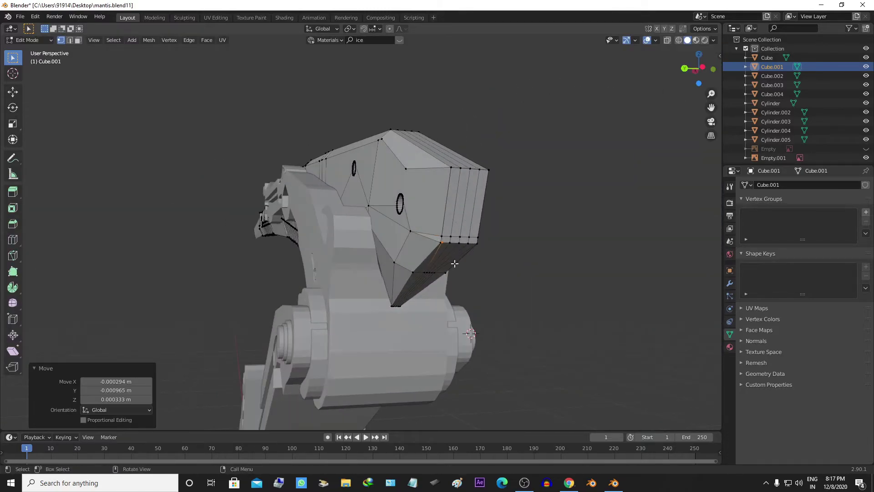
pyautogui.press('g')
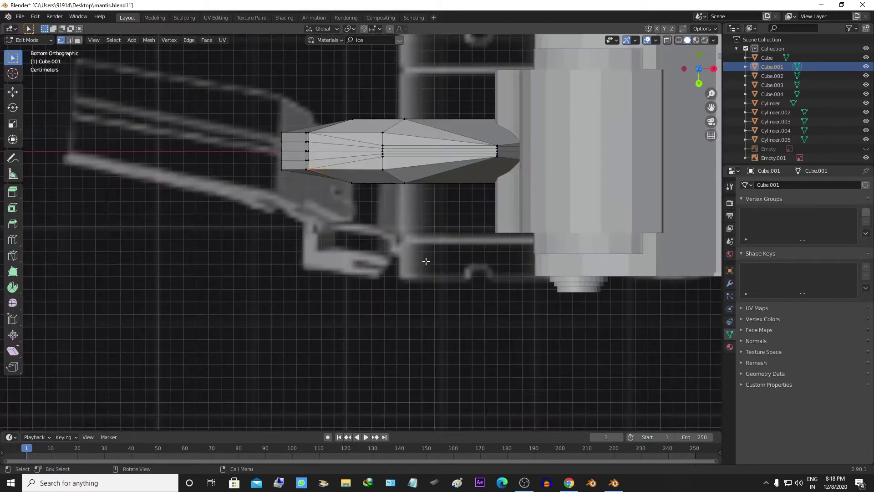
pyautogui.press('ctrl+KP_3')
pyautogui.scroll(3, 539, 279)
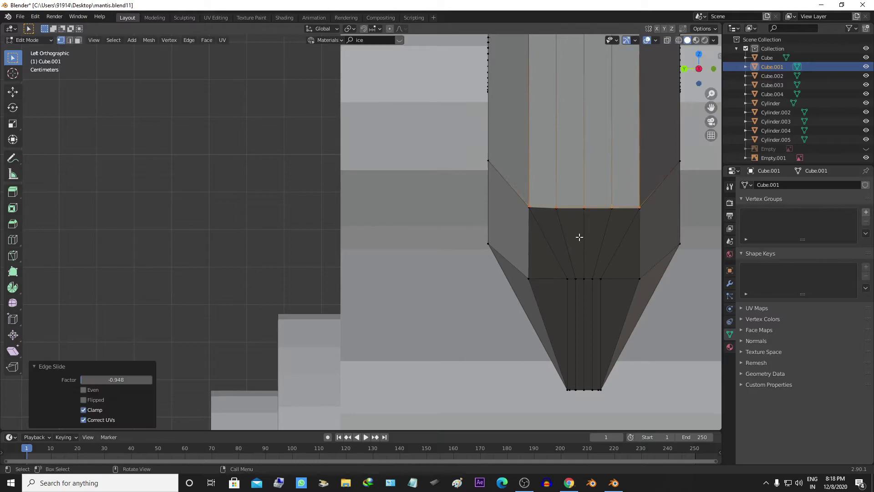
pyautogui.press('m')
pyautogui.click(622, 222)
pyautogui.moveTo(621, 222)
pyautogui.mouseDown(button='middle')
pyautogui.moveTo(518, 175)
pyautogui.moveTo(428, 220)
pyautogui.moveTo(348, 243)
pyautogui.moveTo(364, 237)
pyautogui.moveTo(417, 162)
pyautogui.moveTo(437, 241)
pyautogui.moveTo(482, 267)
pyautogui.moveTo(322, 293)
pyautogui.moveTo(438, 316)
pyautogui.moveTo(411, 326)
pyautogui.moveTo(409, 318)
pyautogui.moveTo(409, 359)
pyautogui.mouseUp(button='middle')
pyautogui.press('ctrl+KP_3')
pyautogui.scroll(-3, 428, 220)
# Step: Merge overlapping vertices at center using wireframe front view
pyautogui.press('KP_1')
pyautogui.hotkey('shift', 'z')
pyautogui.press('m')
pyautogui.click(417, 163)
pyautogui.hotkey('shift', 'z')
pyautogui.scroll(1, 409, 360)
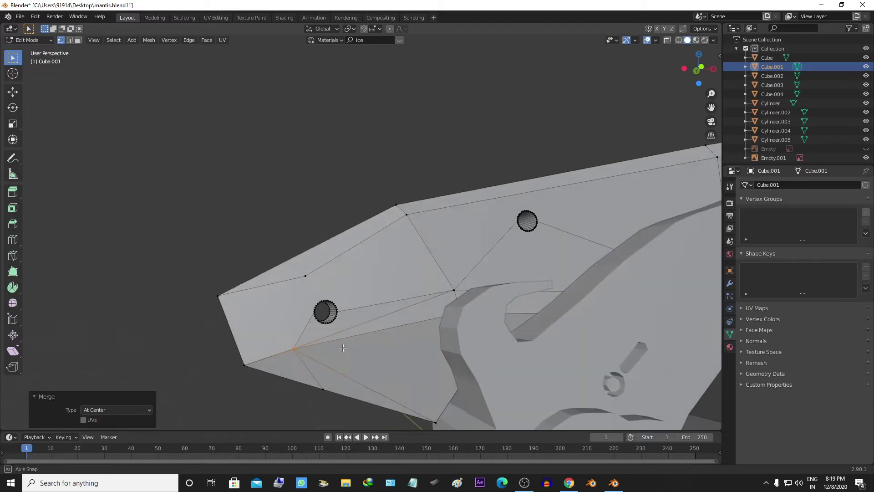
pyautogui.press('Tab')
# Step: Slide a blade-tip vertex along its edge and box-select vertices at the blade head
pyautogui.click(409, 367)
pyautogui.scroll(-3, 466, 322)
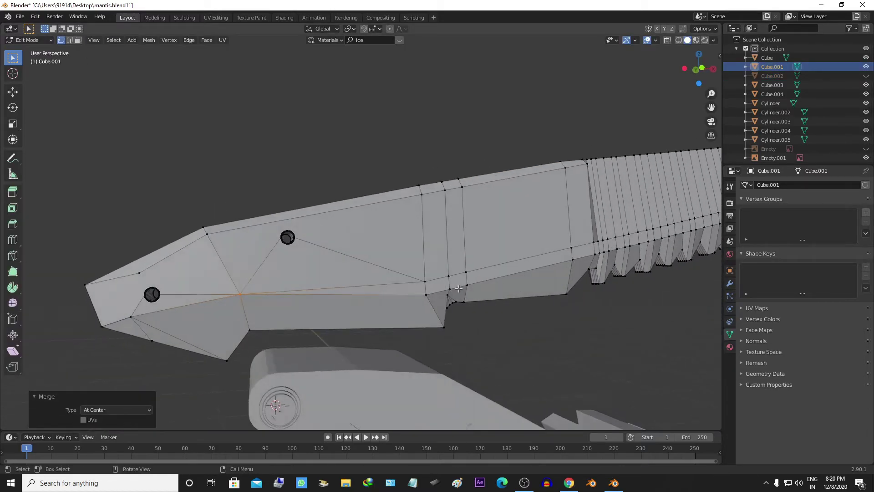
pyautogui.press('g')
pyautogui.press('g')
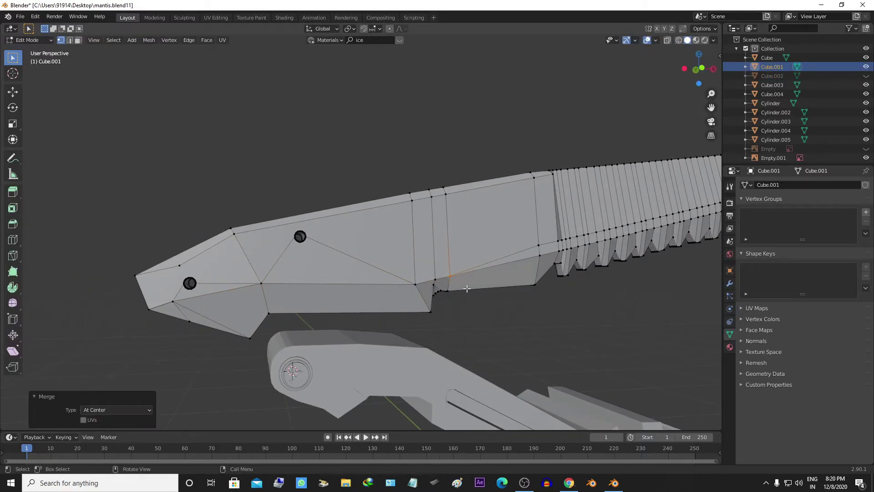
pyautogui.moveTo(542, 262)
pyautogui.mouseDown(button='middle')
pyautogui.moveTo(271, 267)
pyautogui.moveTo(407, 316)
pyautogui.mouseUp(button='middle')
pyautogui.press('b')
pyautogui.scroll(-3, 271, 273)
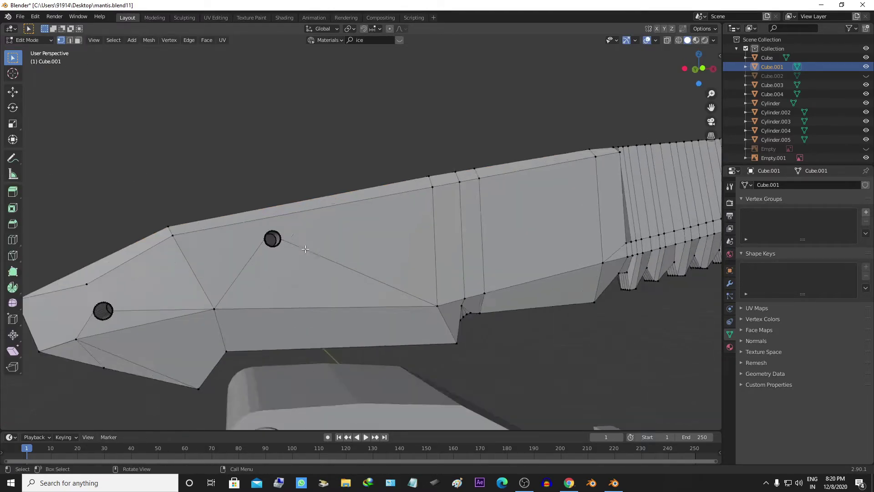
pyautogui.scroll(6, 408, 316)
pyautogui.scroll(-3, 407, 317)
pyautogui.scroll(-6, 405, 296)
pyautogui.press('KP_1')
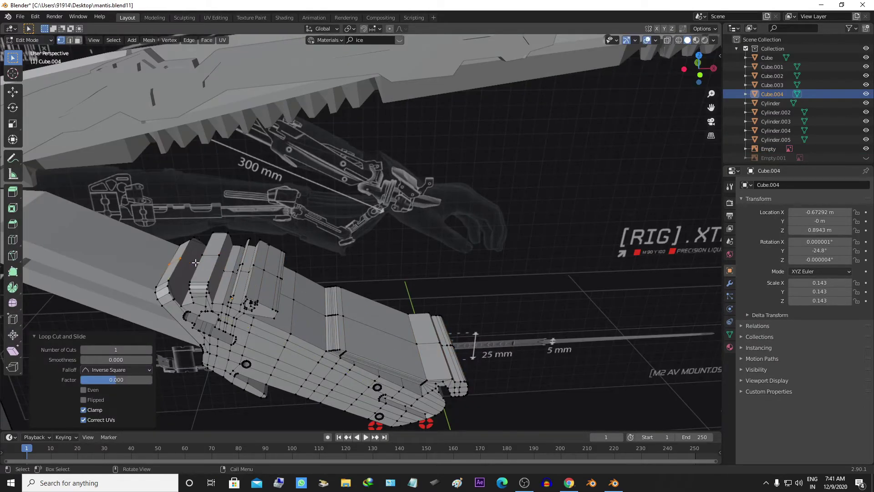
# Step: Raise the selected lower-arm edges 0.062 m along Z and bevel them
pyautogui.moveTo(196, 263)
pyautogui.mouseDown(button='middle')
pyautogui.moveTo(318, 295)
pyautogui.moveTo(315, 303)
pyautogui.mouseUp(button='middle')
pyautogui.press('KP_1')
pyautogui.press('g')
pyautogui.press('z')
pyautogui.click(327, 305)
pyautogui.hotkey('ctrl', 'b')
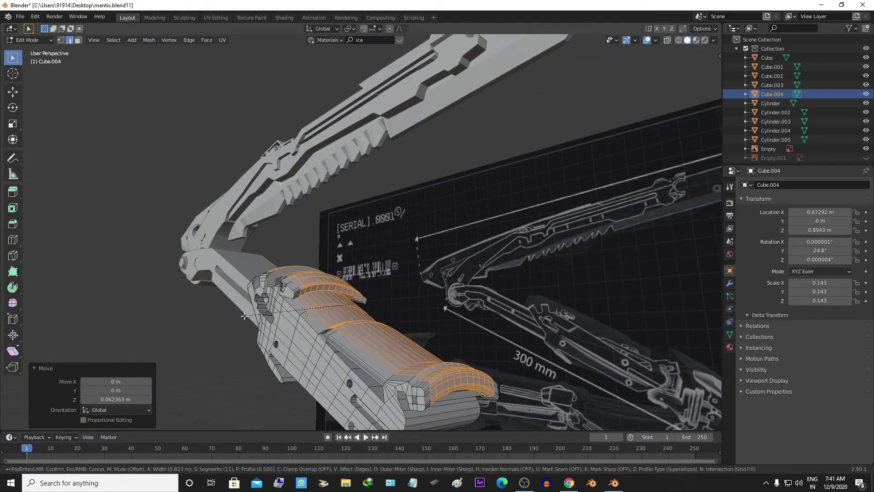
pyautogui.click(244, 315)
# Step: Bevel the rim of the lower arm's pin hole
pyautogui.moveTo(244, 316)
pyautogui.mouseDown(button='middle')
pyautogui.moveTo(461, 305)
pyautogui.moveTo(423, 205)
pyautogui.mouseUp(button='middle')
pyautogui.scroll(5, 461, 306)
pyautogui.scroll(5, 437, 255)
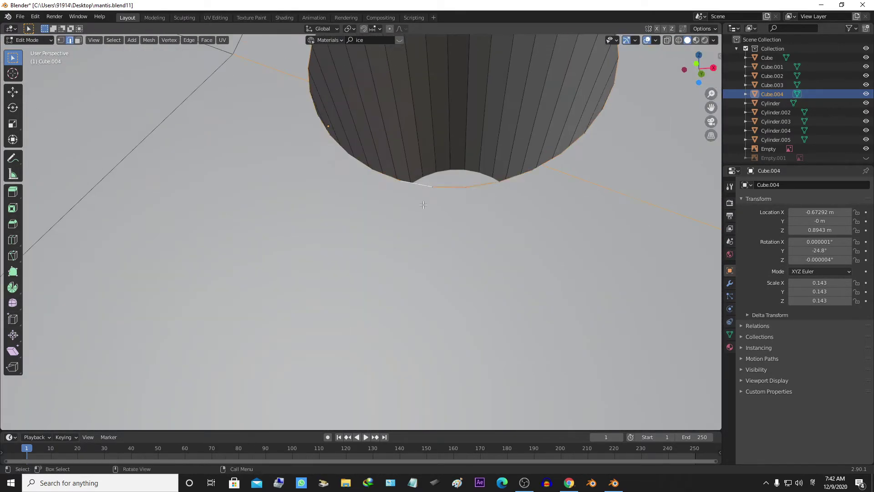
pyautogui.scroll(-5, 423, 205)
pyautogui.moveTo(342, 146)
pyautogui.mouseDown(button='middle')
pyautogui.moveTo(326, 154)
pyautogui.moveTo(227, 303)
pyautogui.moveTo(454, 314)
pyautogui.moveTo(287, 333)
pyautogui.moveTo(313, 308)
pyautogui.mouseUp(button='middle')
pyautogui.scroll(-5, 326, 154)
pyautogui.scroll(3, 454, 314)
pyautogui.scroll(-3, 454, 314)
pyautogui.hotkey('ctrl', 'b')
pyautogui.click(451, 313)
# Step: Merge the hole's inner vertices at center and undo an unwanted extra bevel
pyautogui.scroll(-4, 288, 334)
pyautogui.scroll(8, 288, 333)
pyautogui.scroll(3, 287, 333)
pyautogui.moveTo(358, 323); pyautogui.dragTo(332, 345, button='middle')
pyautogui.press('m')
pyautogui.click(317, 335)
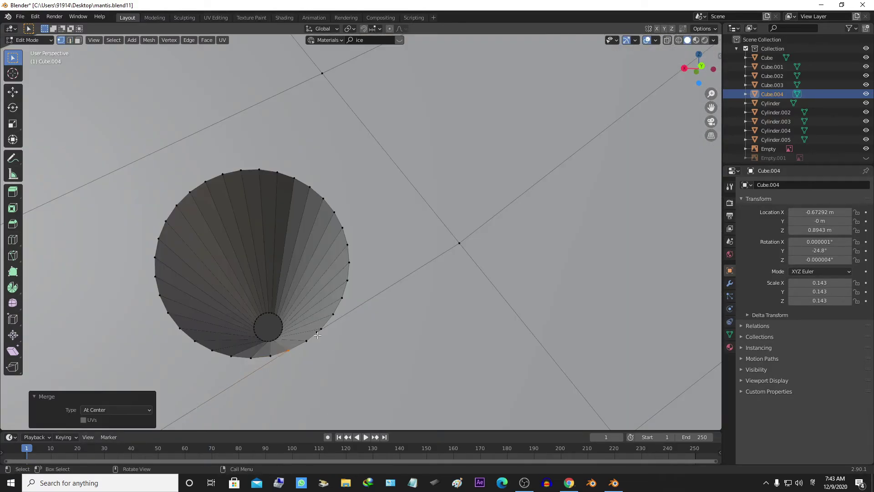
pyautogui.click(320, 358)
pyautogui.scroll(-5, 320, 357)
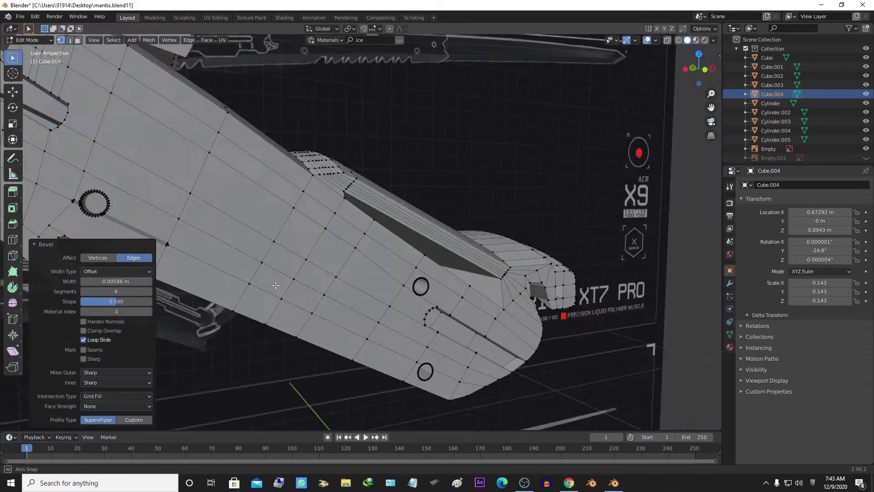
pyautogui.scroll(6, 327, 275)
pyautogui.hotkey('ctrl', 'z')
# Step: Bridge the pin hole's edge loops into a clean tunnel with LoopTools Bridge
pyautogui.moveTo(327, 296)
pyautogui.mouseDown(button='middle')
pyautogui.moveTo(327, 275)
pyautogui.moveTo(346, 319)
pyautogui.moveTo(333, 328)
pyautogui.moveTo(464, 164)
pyautogui.moveTo(380, 207)
pyautogui.moveTo(407, 218)
pyautogui.mouseUp(button='middle')
pyautogui.keyDown('alt'); pyautogui.click(322, 285); pyautogui.keyUp('alt')
pyautogui.scroll(-3, 322, 286)
pyautogui.scroll(-3, 380, 207)
pyautogui.scroll(3, 406, 219)
pyautogui.rightClick(285, 200)
pyautogui.moveTo(326, 207)
pyautogui.click(318, 199)
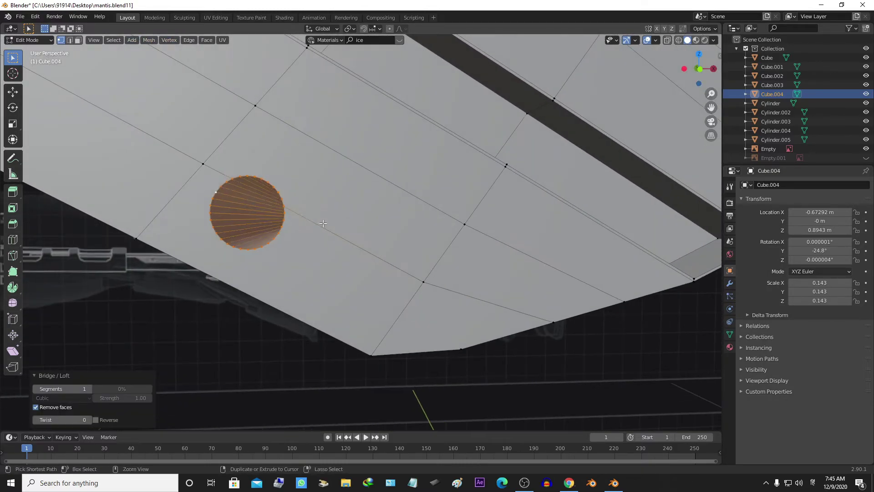
pyautogui.moveTo(319, 199); pyautogui.dragTo(325, 207, button='middle')
# Step: Give the cone-shaped hole a 4-segment bevelled rim
pyautogui.moveTo(384, 203); pyautogui.dragTo(453, 246, button='middle')
pyautogui.scroll(3, 454, 246)
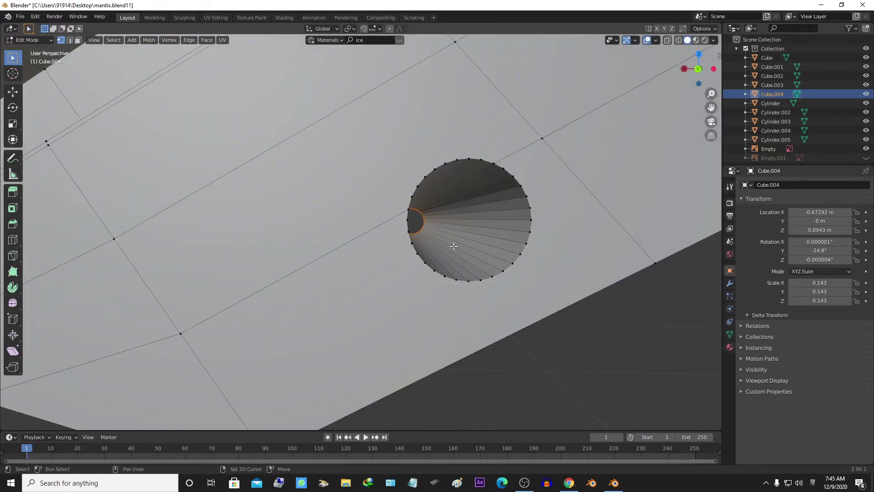
pyautogui.click(528, 194)
pyautogui.moveTo(527, 193)
pyautogui.mouseDown(button='middle')
pyautogui.moveTo(565, 238)
pyautogui.moveTo(322, 236)
pyautogui.moveTo(380, 262)
pyautogui.mouseUp(button='middle')
pyautogui.scroll(3, 337, 239)
pyautogui.scroll(-3, 337, 238)
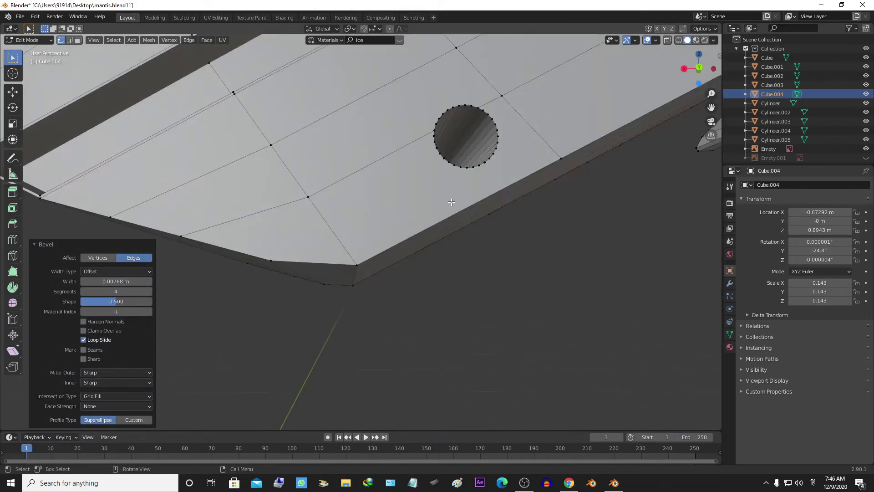
# Step: Finish bevelling and return Cube.004 to Object Mode to view the whole gripper
pyautogui.keyDown('alt'); pyautogui.click(380, 262); pyautogui.keyUp('alt')
pyautogui.press('Escape')
pyautogui.scroll(-5, 476, 262)
pyautogui.moveTo(475, 262); pyautogui.dragTo(252, 199, button='middle')
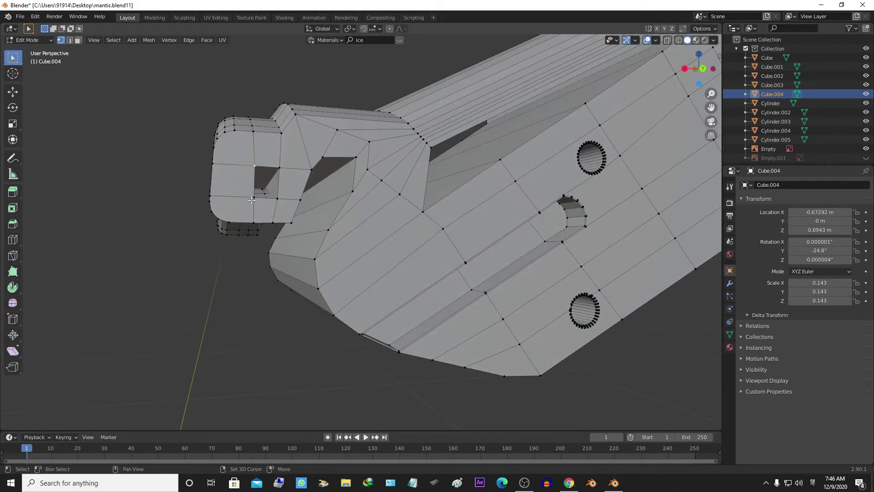
pyautogui.press('Tab')
pyautogui.moveTo(390, 196)
pyautogui.mouseDown(button='middle')
pyautogui.moveTo(374, 269)
pyautogui.moveTo(407, 266)
pyautogui.mouseUp(button='middle')
pyautogui.click(730, 283)
# Step: Orbit the finished mantis arm-blade from several angles, selecting the blade tip piece
pyautogui.press('e')
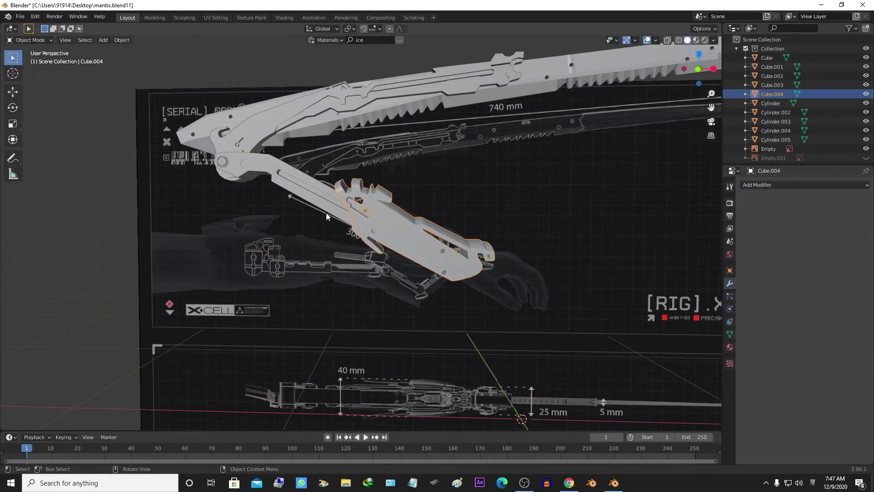
pyautogui.moveTo(326, 212); pyautogui.dragTo(584, 192, button='middle')
pyautogui.click(515, 190)
pyautogui.keyDown('alt'); pyautogui.moveTo(515, 189); pyautogui.dragTo(440, 252, button='middle'); pyautogui.keyUp('alt')
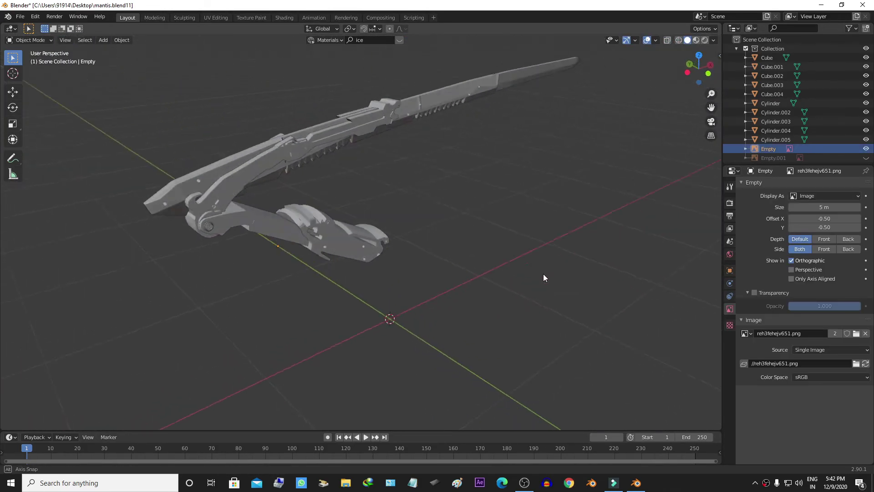
pyautogui.moveTo(451, 293)
pyautogui.mouseDown(button='middle')
pyautogui.moveTo(440, 277)
pyautogui.moveTo(444, 301)
pyautogui.mouseUp(button='middle')
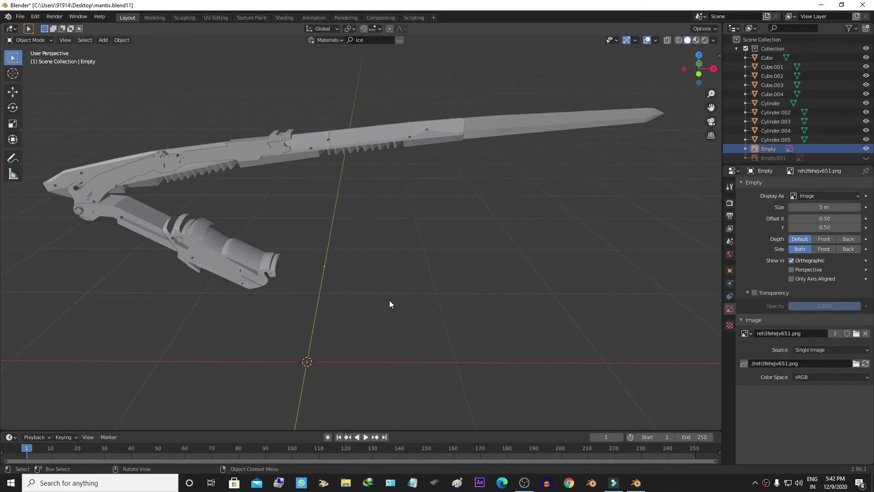
pyautogui.click(495, 134)
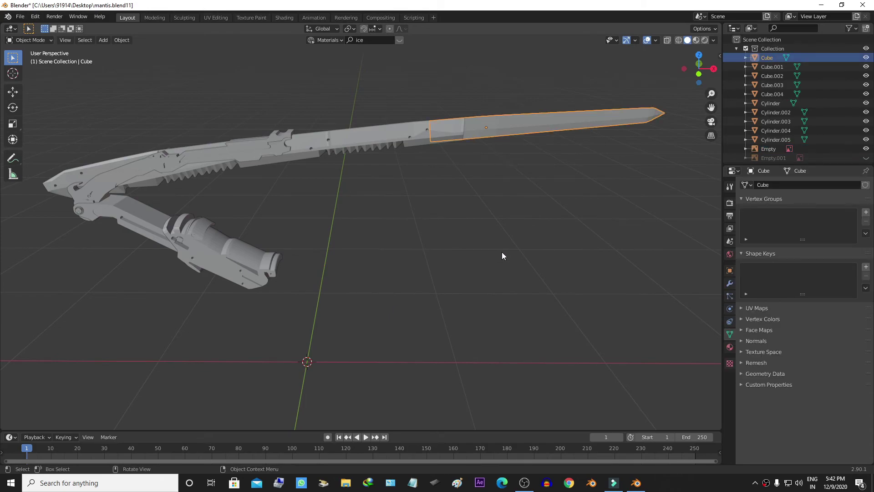
pyautogui.moveTo(501, 252); pyautogui.dragTo(489, 258, button='middle')
pyautogui.moveTo(348, 202); pyautogui.dragTo(332, 236, button='middle')
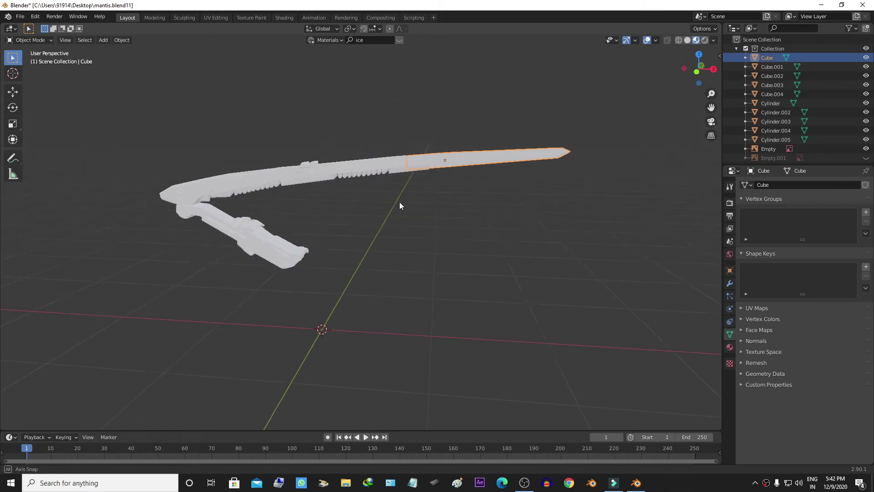
pyautogui.moveTo(399, 205)
pyautogui.mouseDown(button='middle')
pyautogui.moveTo(371, 224)
pyautogui.moveTo(572, 235)
pyautogui.mouseUp(button='middle')
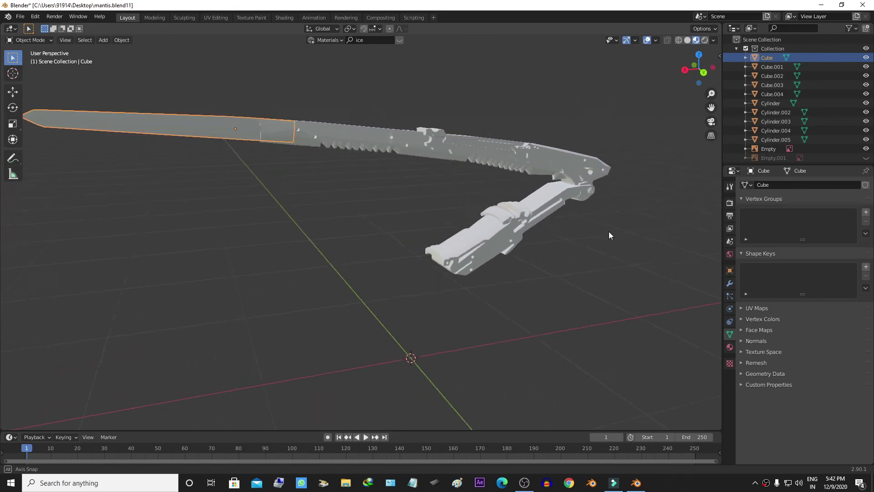
pyautogui.moveTo(720, 241); pyautogui.dragTo(2, 239, button='middle')
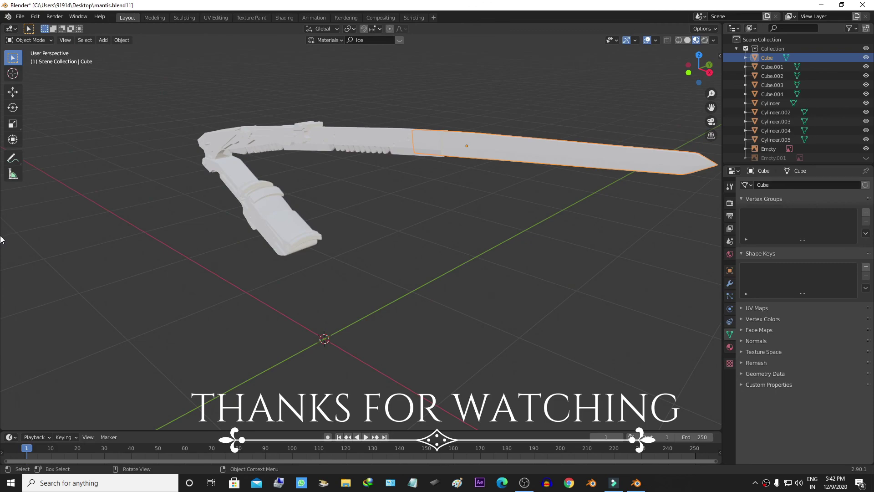
pyautogui.moveTo(95, 256); pyautogui.dragTo(134, 257, button='middle')
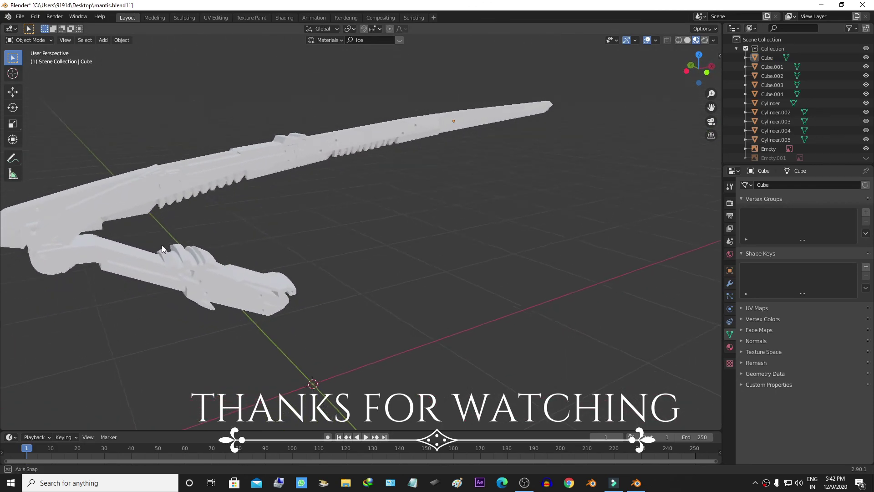